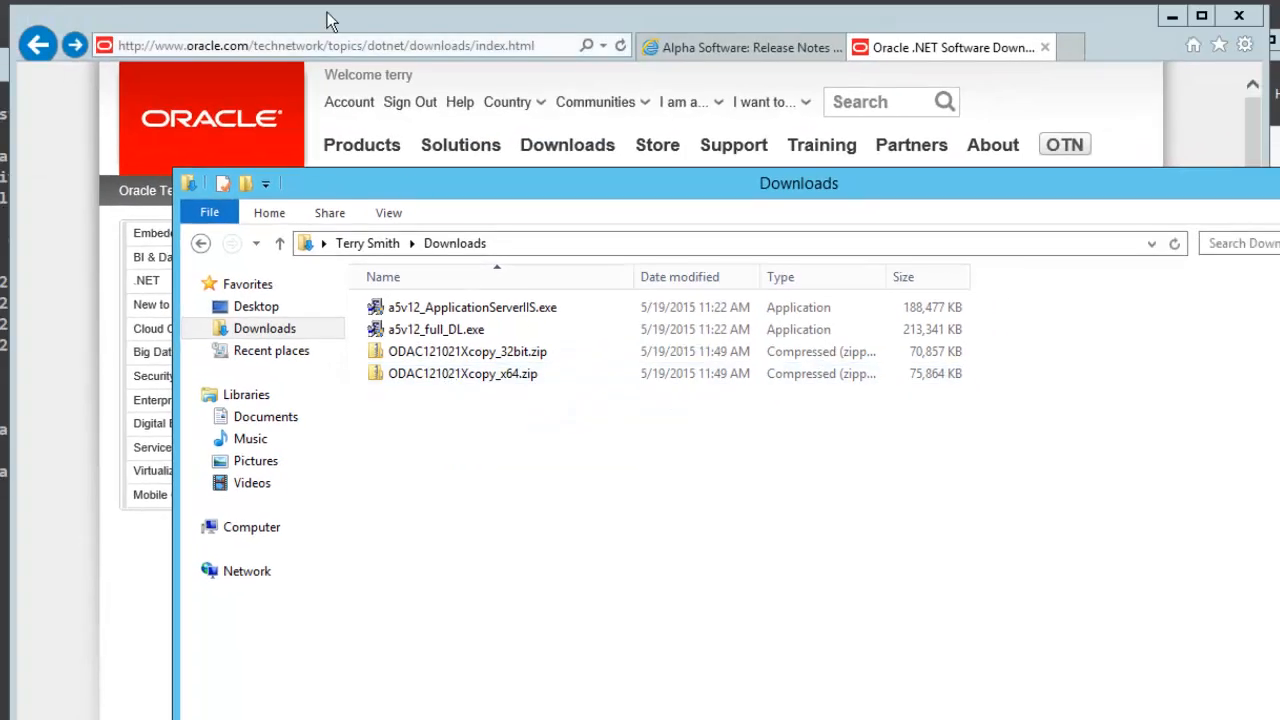
- Open readme.htm in the OracleInstallers x32 folder and find the instructions for installing all ODAC products
{"action": "left_click", "coordinate": [330, 20]}
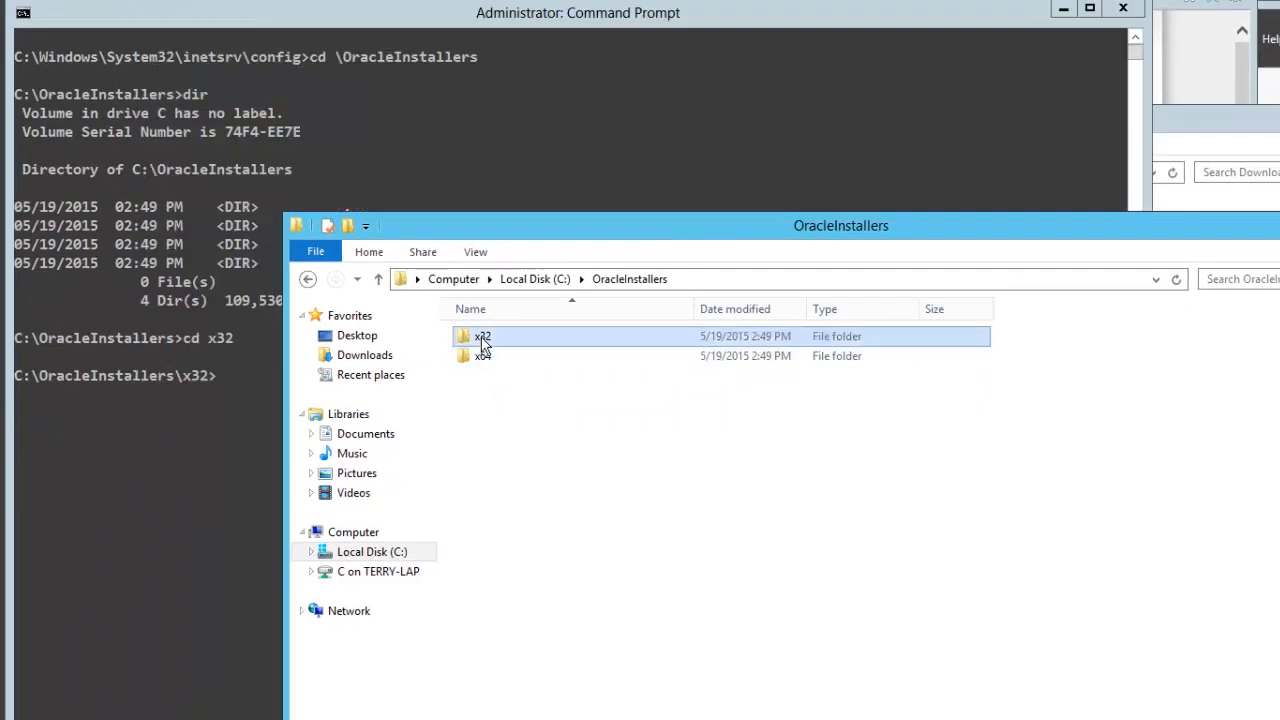
{"action": "double_click", "coordinate": [484, 338]}
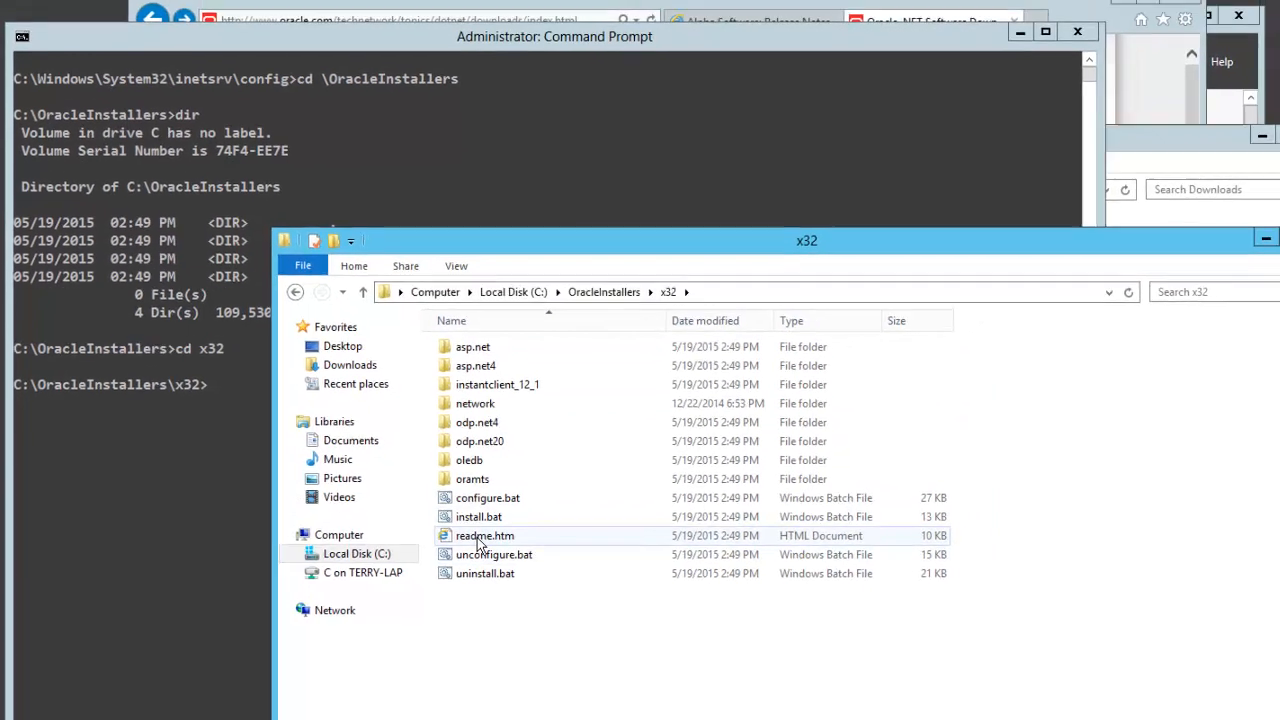
{"action": "double_click", "coordinate": [480, 541]}
{"action": "scroll", "coordinate": [462, 545], "scroll_direction": "down", "scroll_amount": 5}
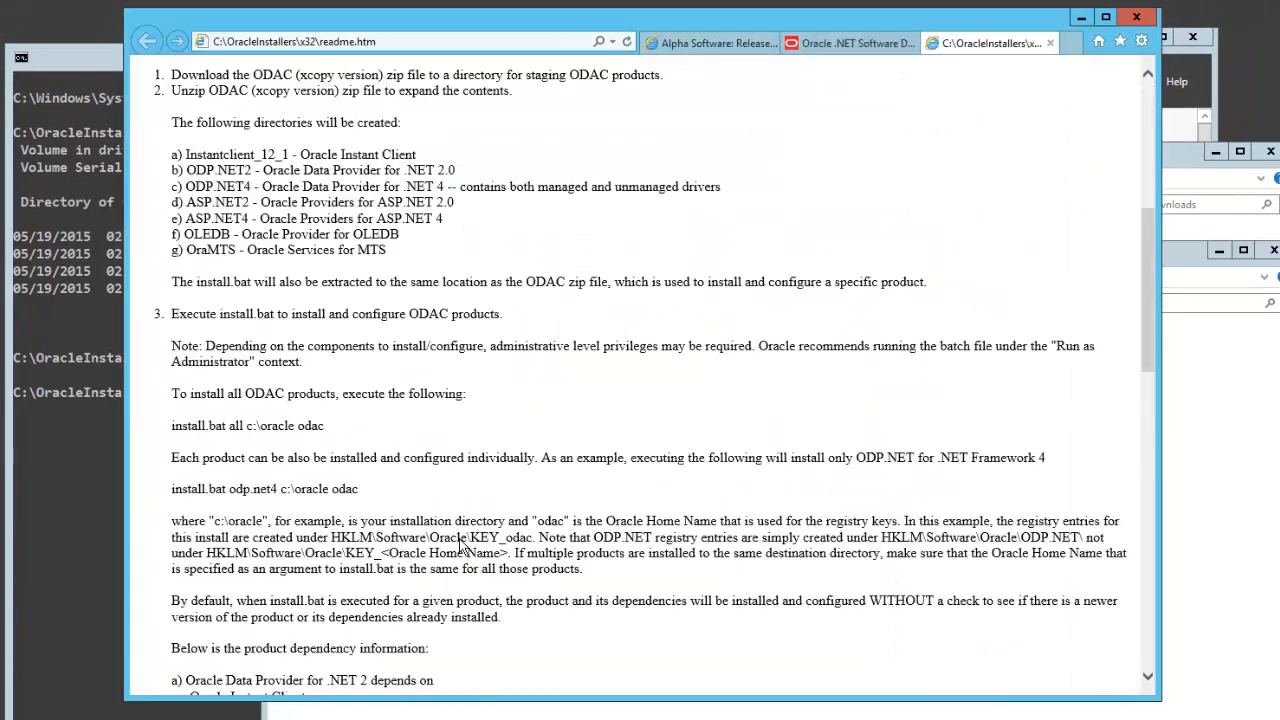
{"action": "scroll", "coordinate": [462, 545], "scroll_direction": "down", "scroll_amount": 2}
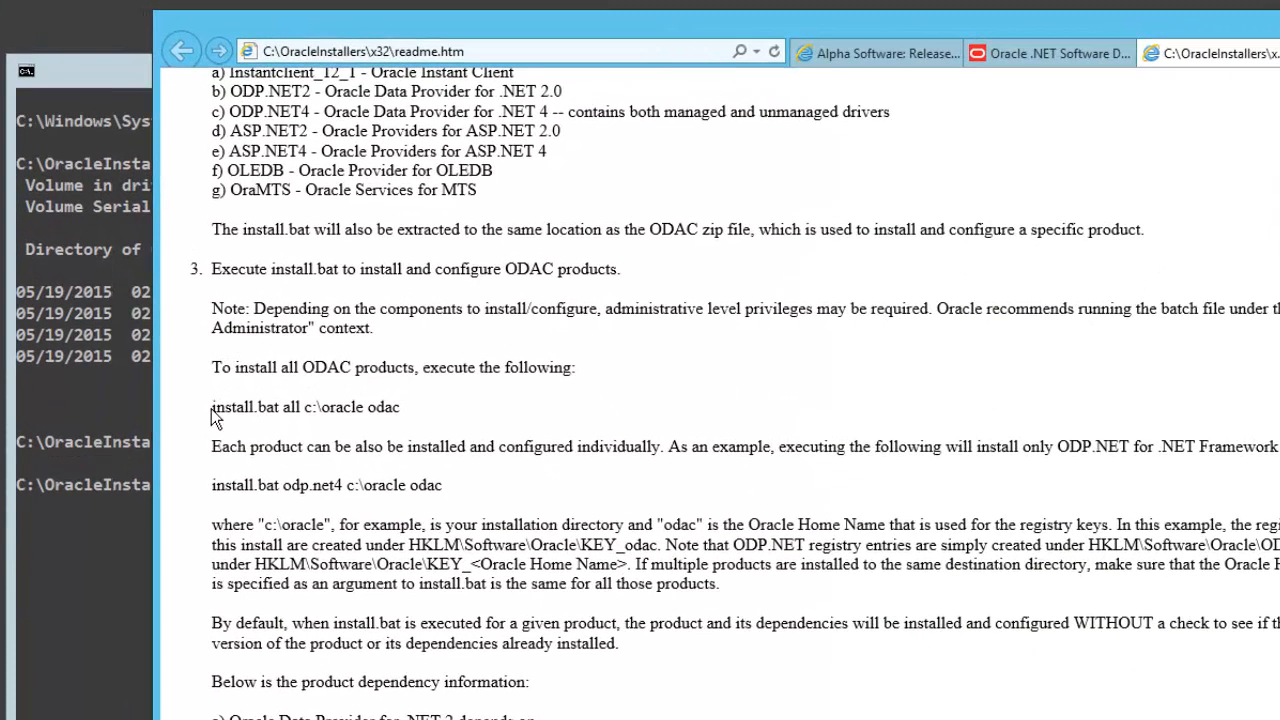
- Copy the command "install.bat all c:\oracle odac" from the readme into the Command Prompt at the x32 folder
{"action": "left_click_drag", "start_coordinate": [212, 412], "coordinate": [386, 408]}
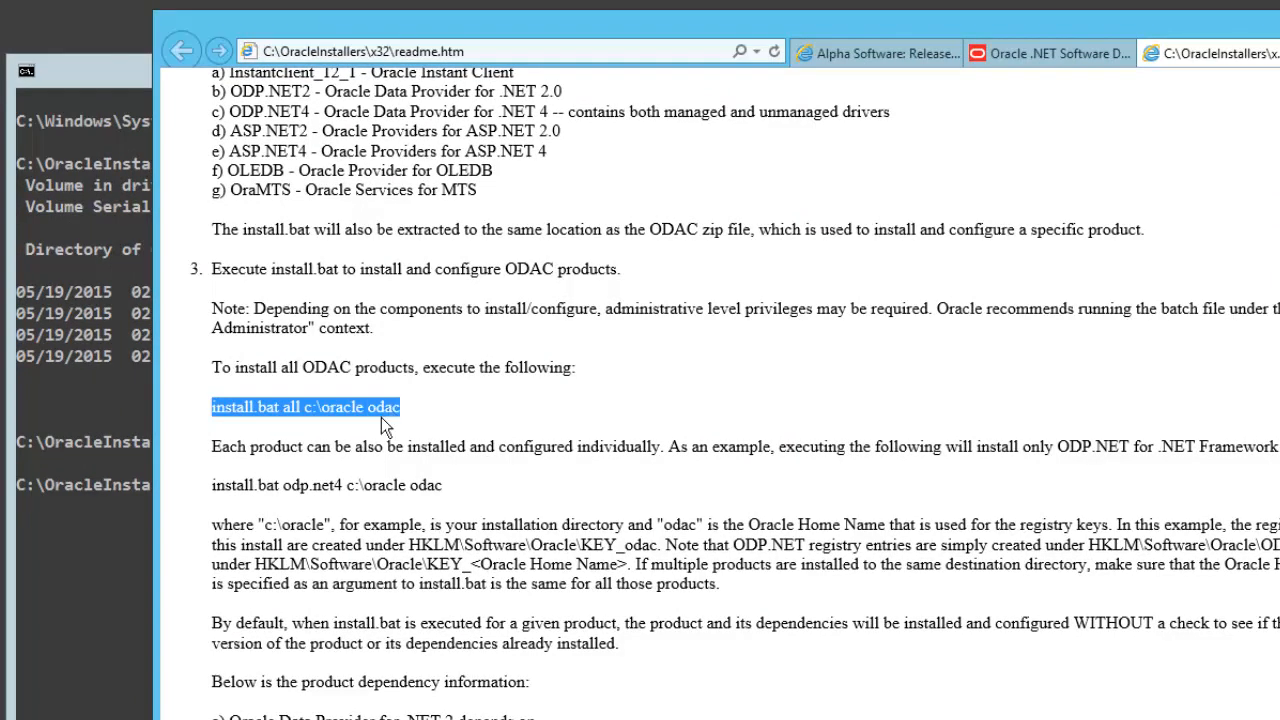
{"action": "left_click", "coordinate": [138, 556]}
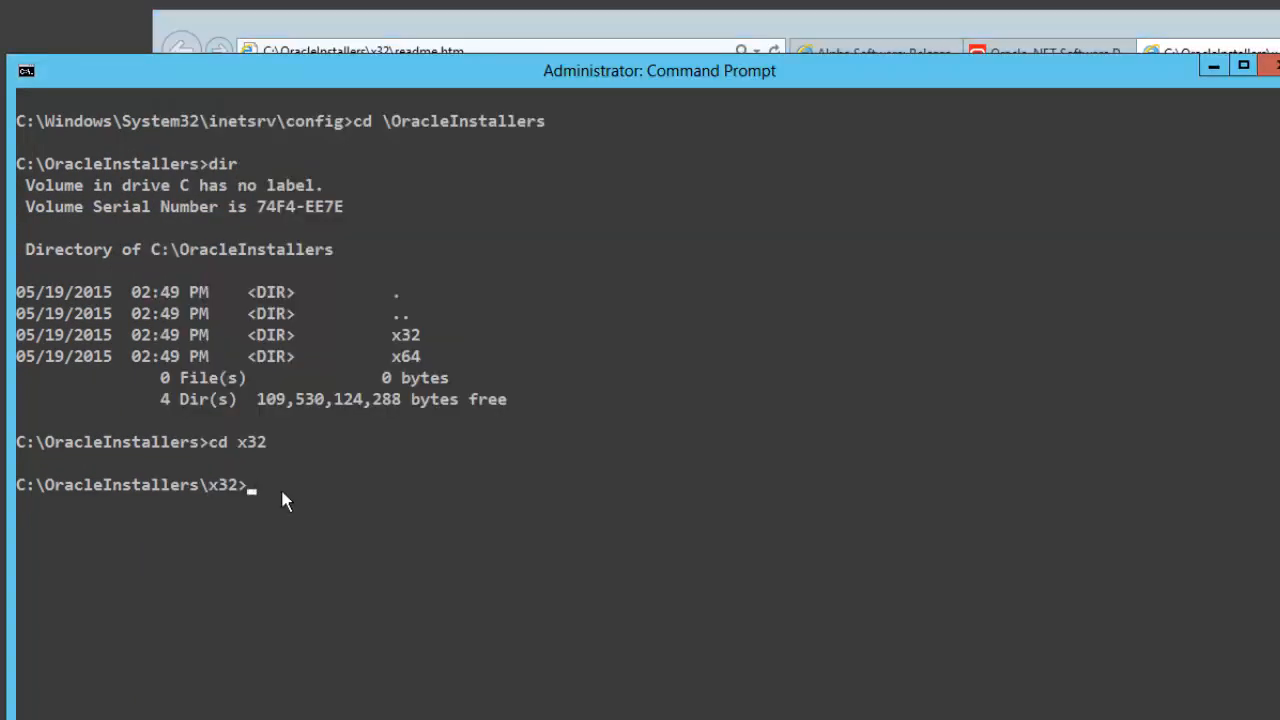
{"action": "key", "text": "alt+space"}
{"action": "type", "text": "ep"}
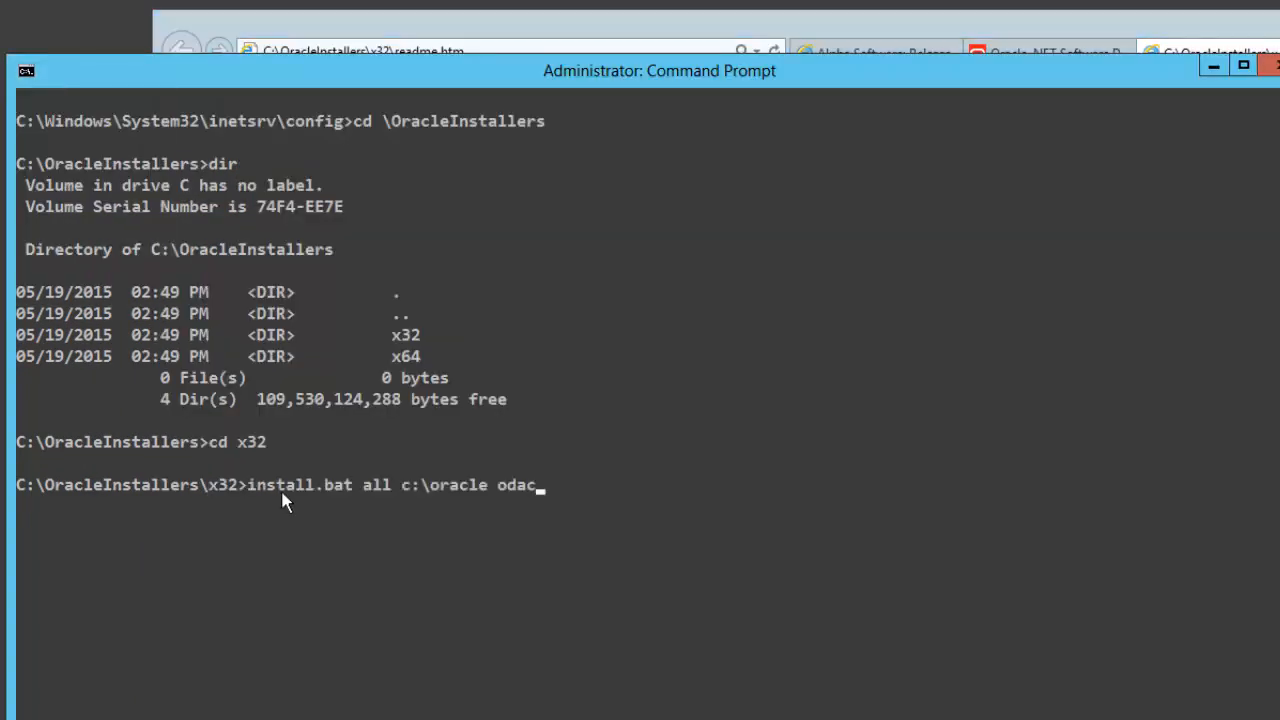
- Edit the pasted command so that it reads "install.bat all c:\oracle-x32 odac-x32"
{"action": "type", "text": "-x64"}
{"action": "key", "text": "Left"}
{"action": "key", "text": "Left"}
{"action": "key", "text": "Left"}
{"action": "key", "text": "Left"}
{"action": "key", "text": "Left"}
{"action": "key", "text": "Left"}
{"action": "key", "text": "Left"}
{"action": "key", "text": "Left"}
{"action": "key", "text": "Left"}
{"action": "type", "text": "-x"}
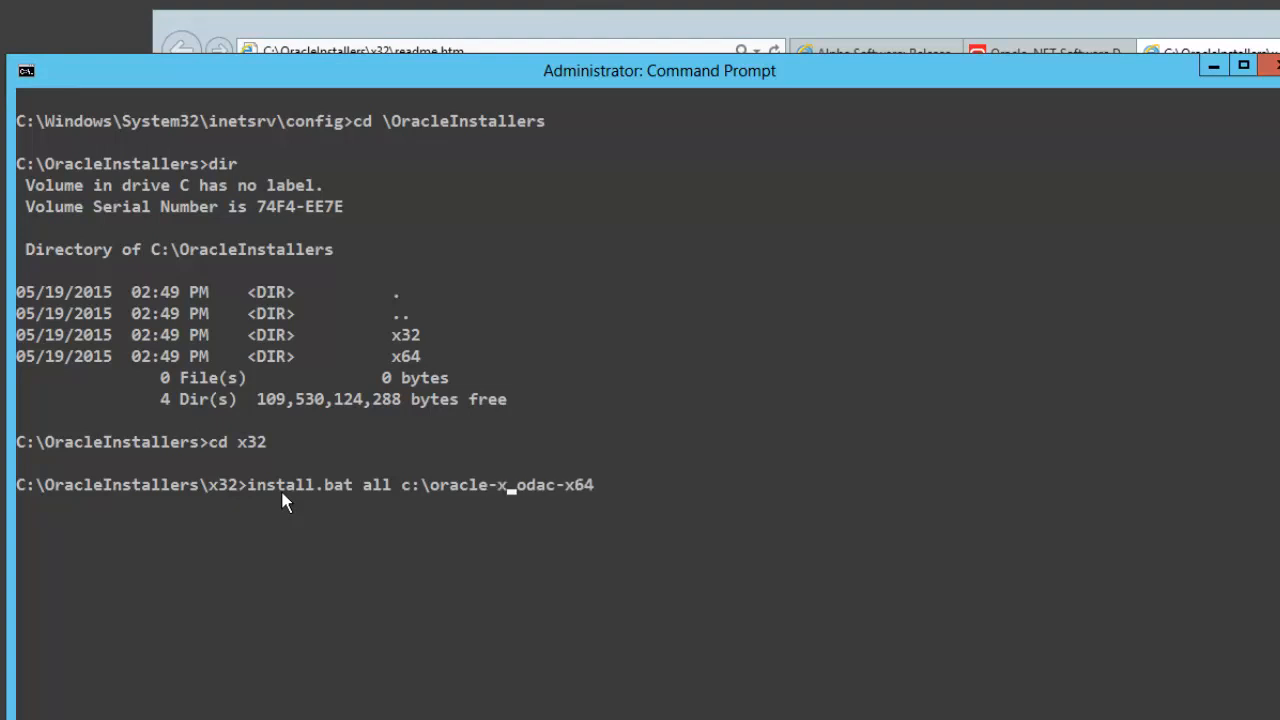
{"action": "type", "text": "64"}
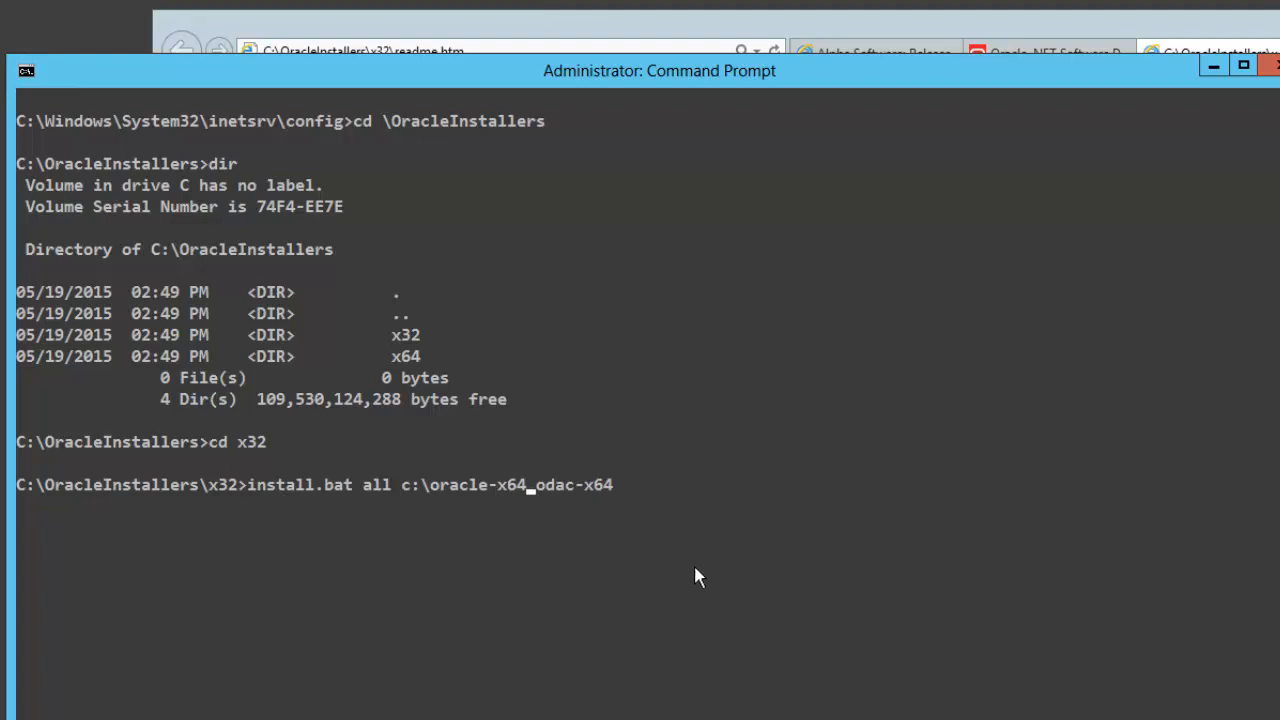
{"action": "key", "text": "BackSpace"}
{"action": "key", "text": "BackSpace"}
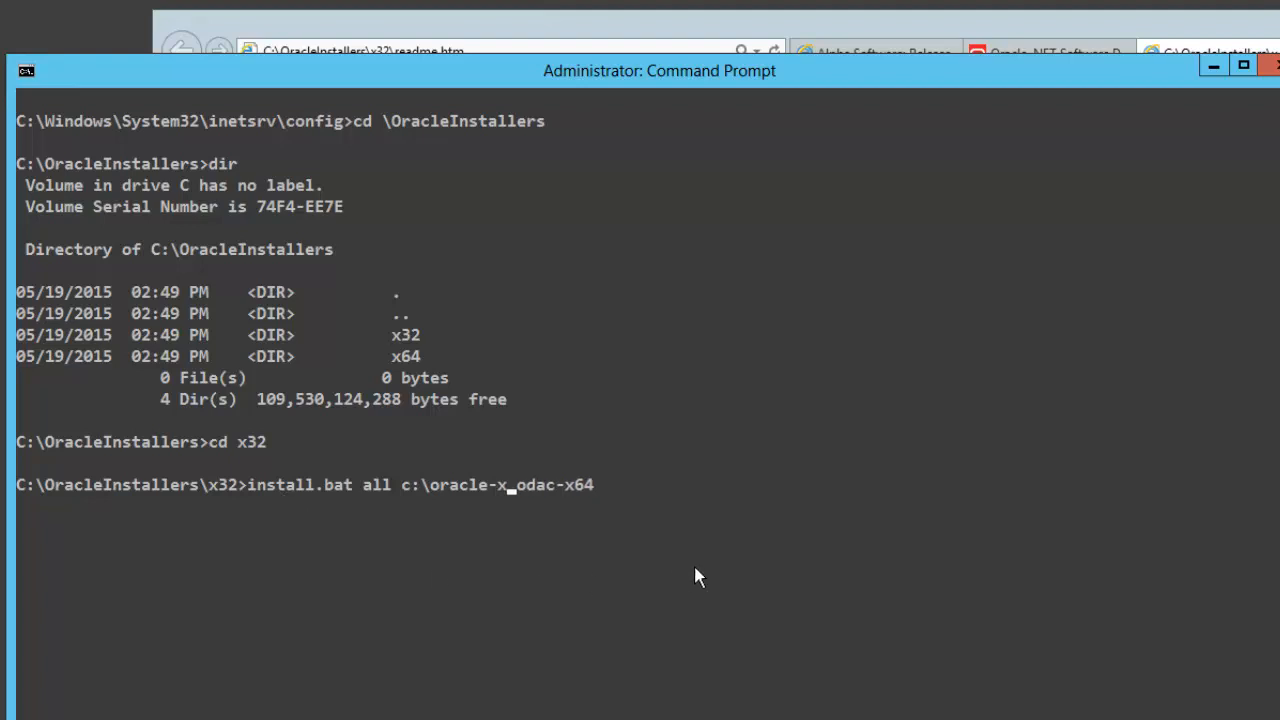
{"action": "type", "text": "32"}
{"action": "key", "text": "End"}
{"action": "key", "text": "BackSpace"}
{"action": "key", "text": "BackSpace"}
{"action": "type", "text": "32"}
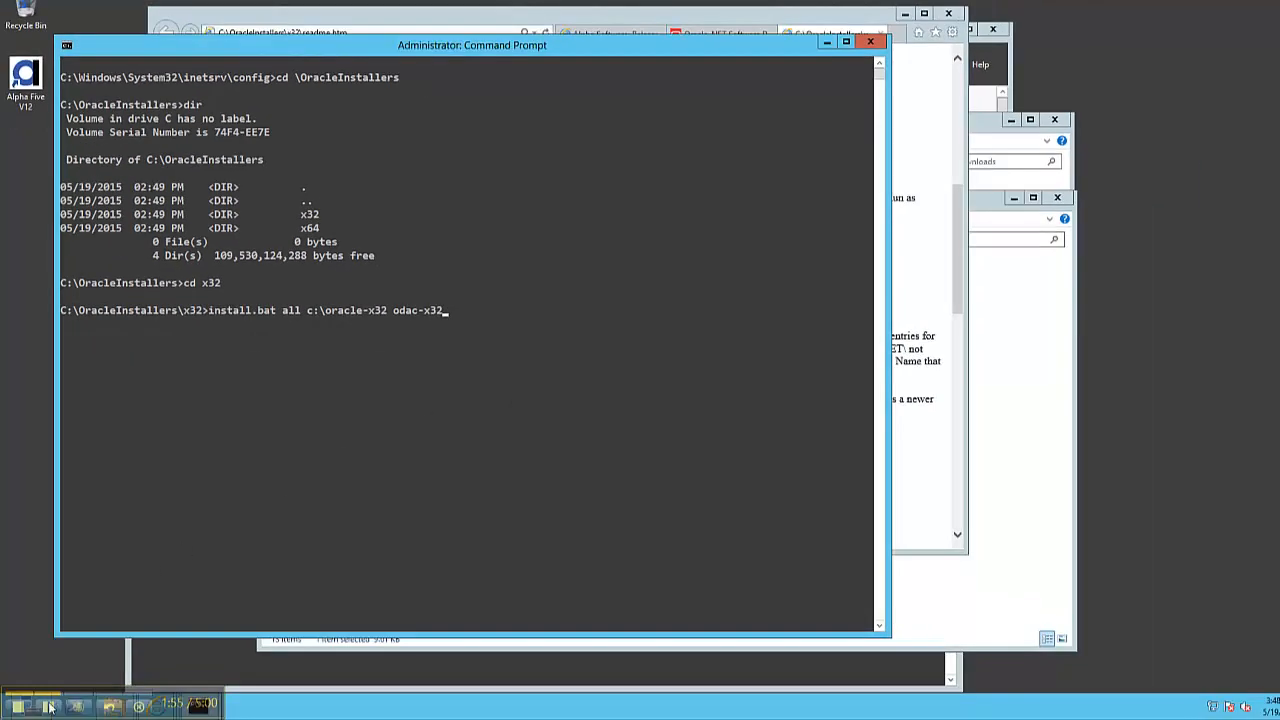
{"action": "left_click", "coordinate": [48, 706]}
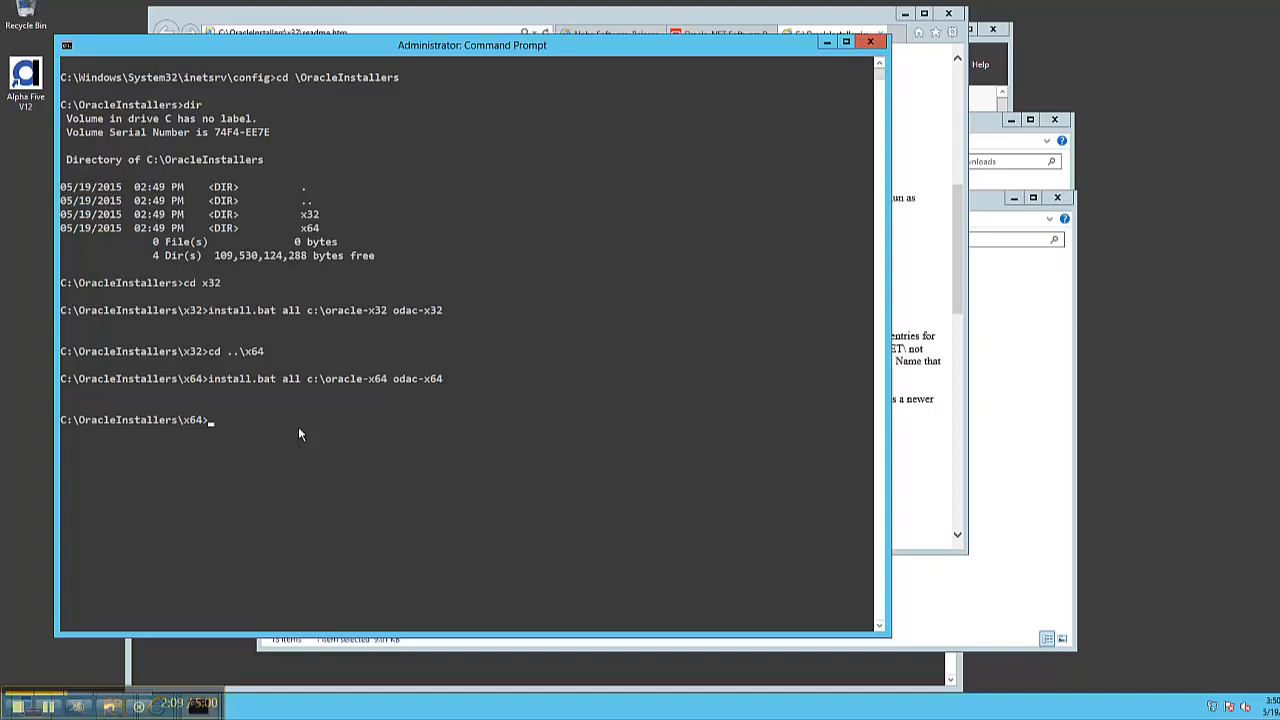
- From the Command Prompt in C:\Windows\System32\inetsrv\config, open administration.config in Notepad
{"action": "left_click", "coordinate": [225, 657]}
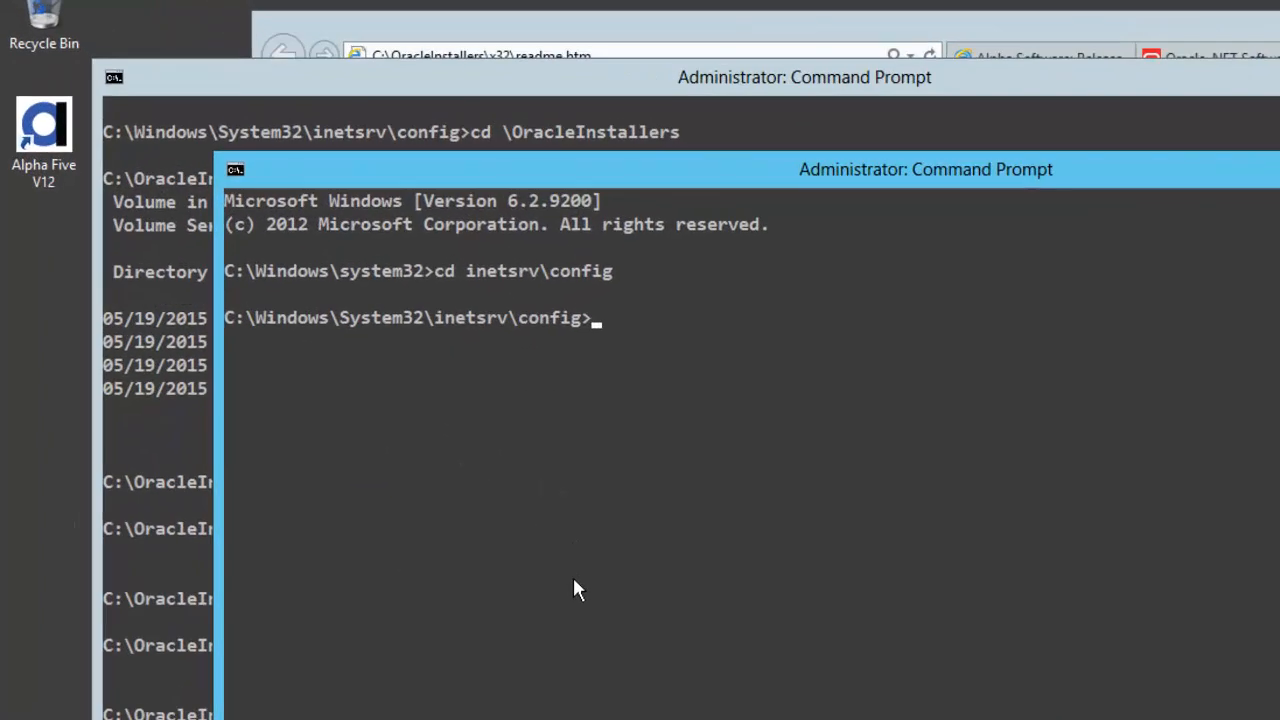
{"action": "type", "text": "notes"}
{"action": "key", "text": "BackSpace"}
{"action": "type", "text": "pad ad"}
{"action": "key", "text": "BackSpace"}
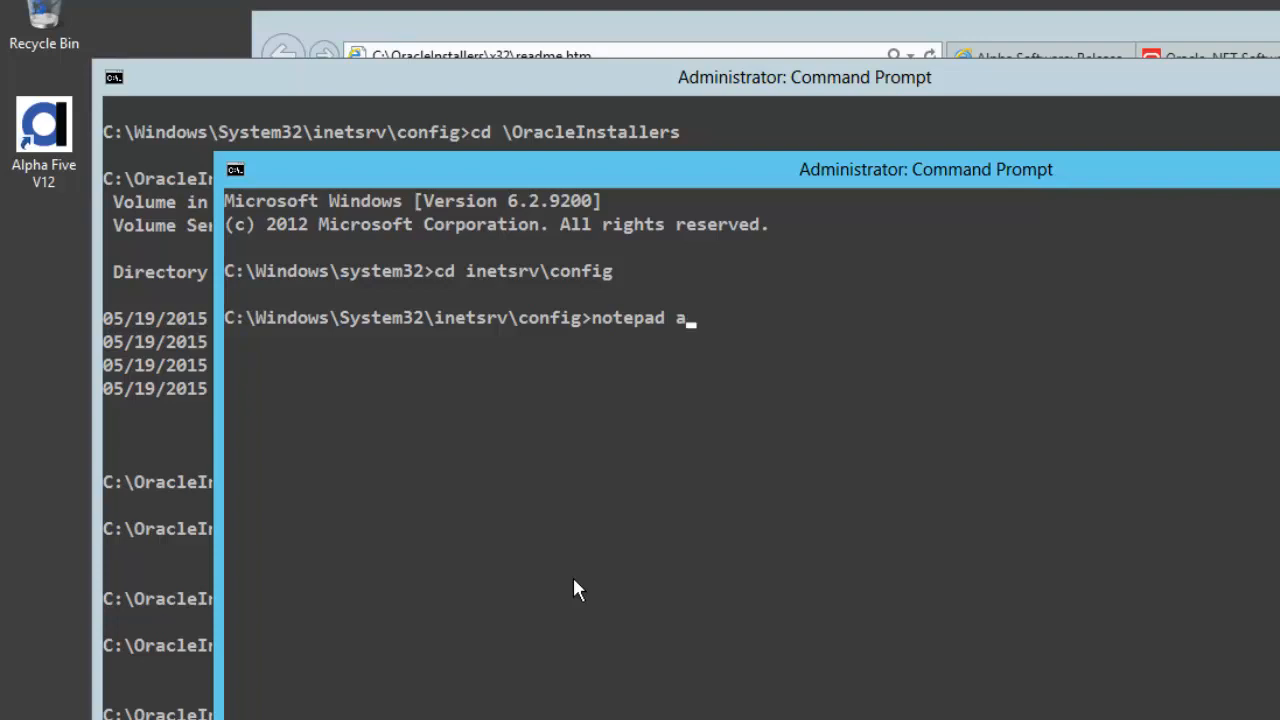
{"action": "key", "text": "Tab"}
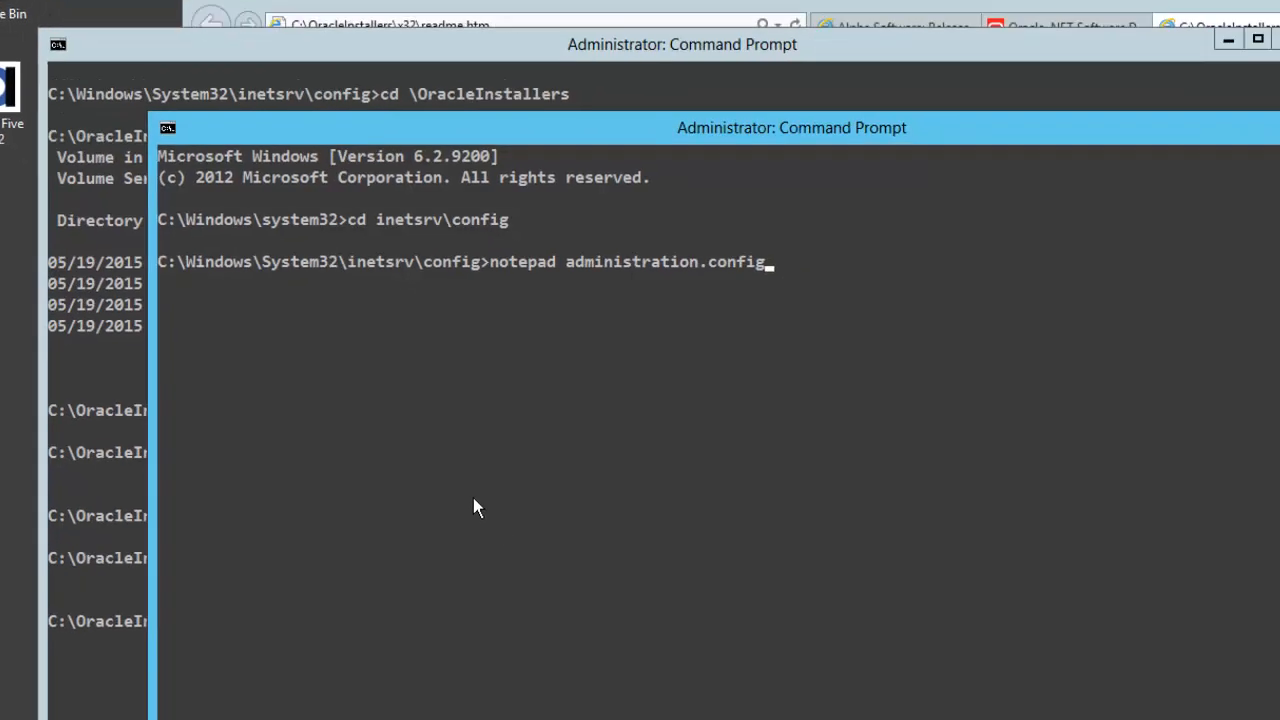
{"action": "key", "text": "Return"}
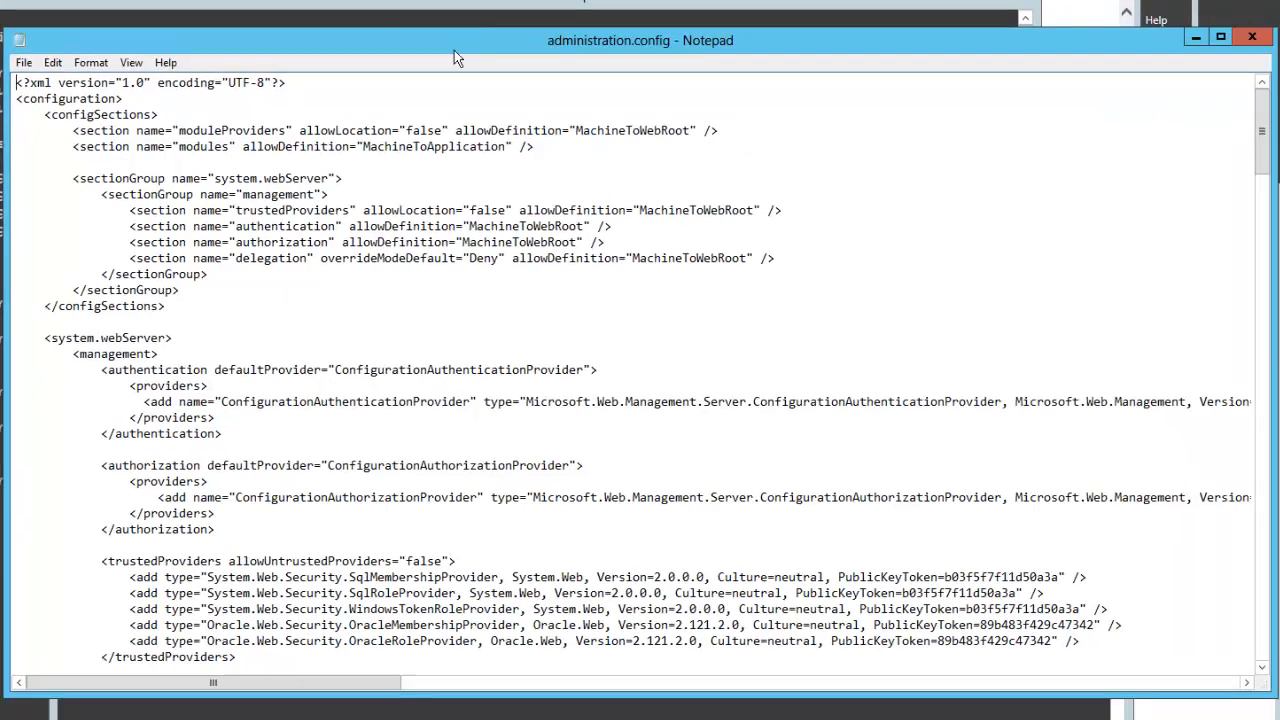
- Highlight the OracleMembershipProvider and OracleRoleProvider entries in the trustedProviders section of administration.config
{"action": "left_click", "coordinate": [138, 625]}
{"action": "key", "text": "Home"}
{"action": "key", "text": "shift+Down"}
{"action": "key", "text": "shift+End"}
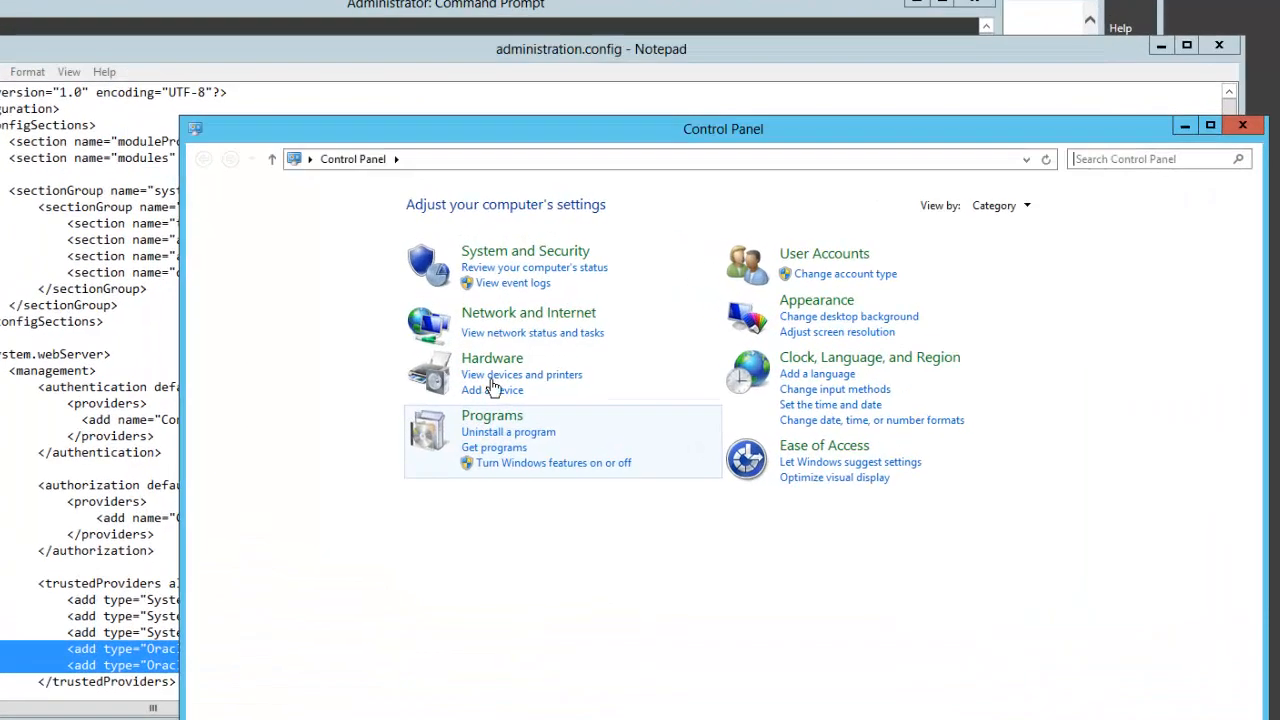
- Open the environment variables from the Control Panel's advanced system settings
{"action": "left_click", "coordinate": [500, 258]}
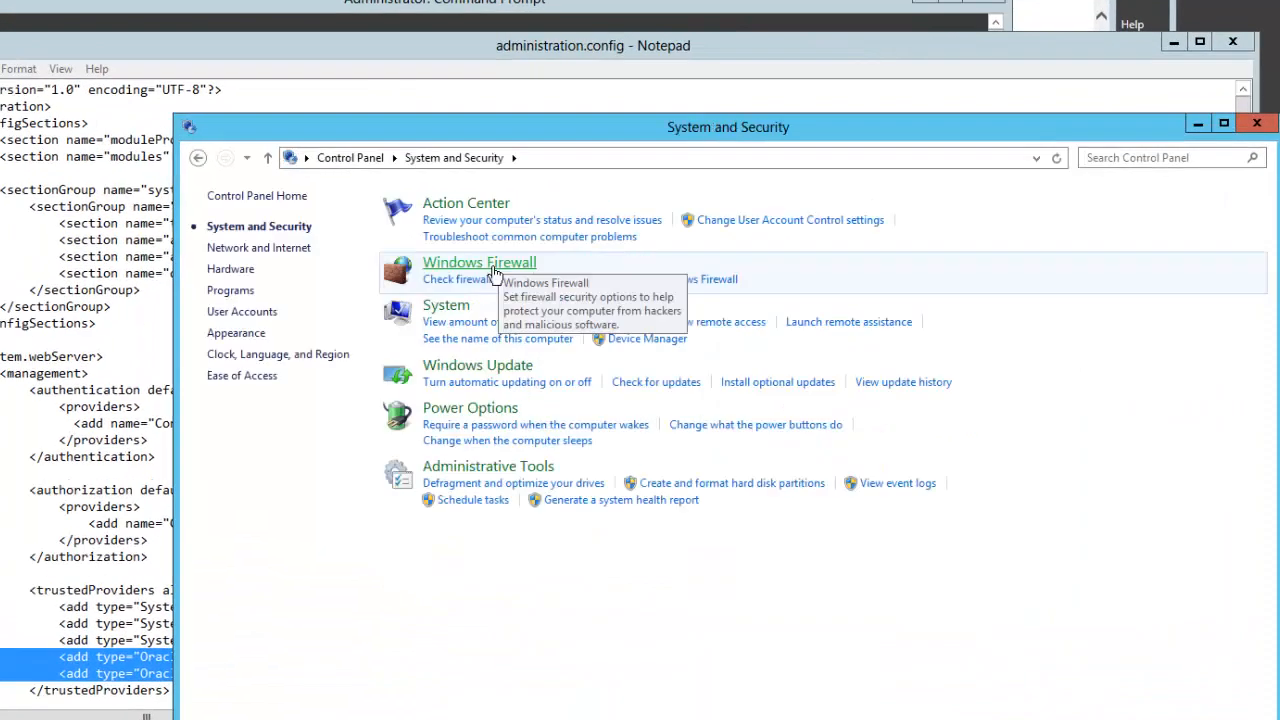
{"action": "left_click", "coordinate": [448, 308]}
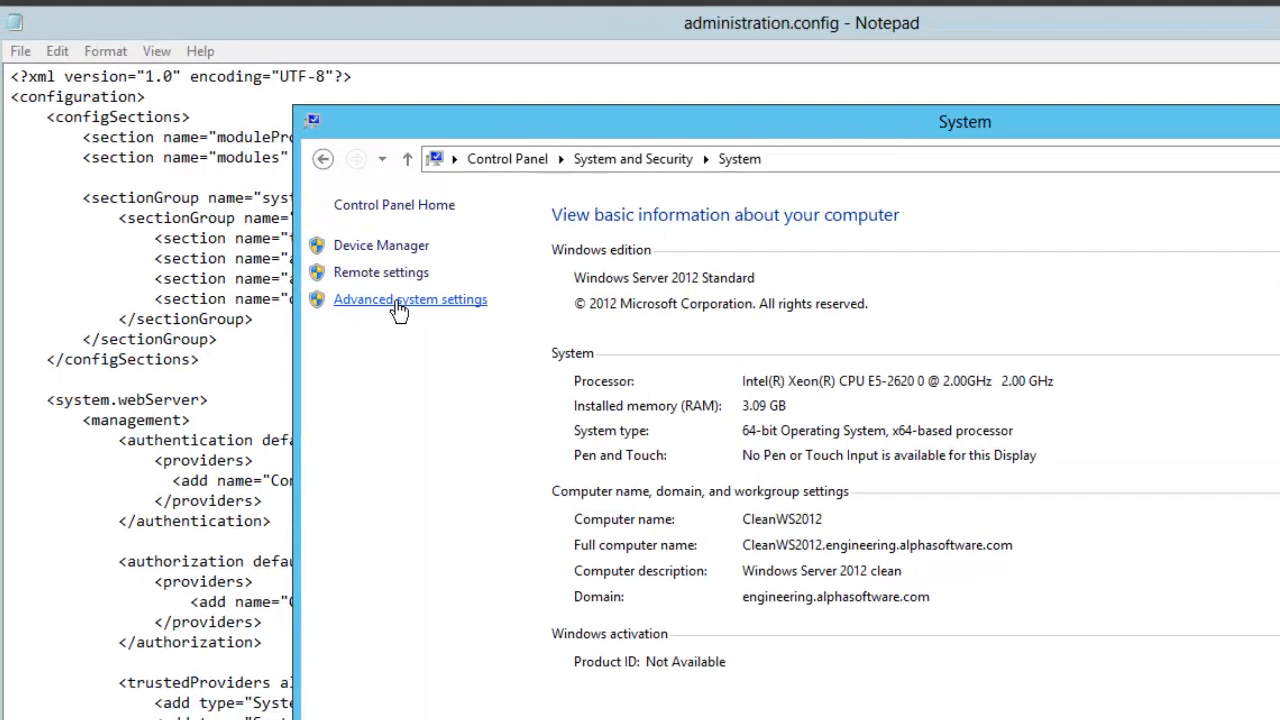
{"action": "left_click", "coordinate": [260, 282]}
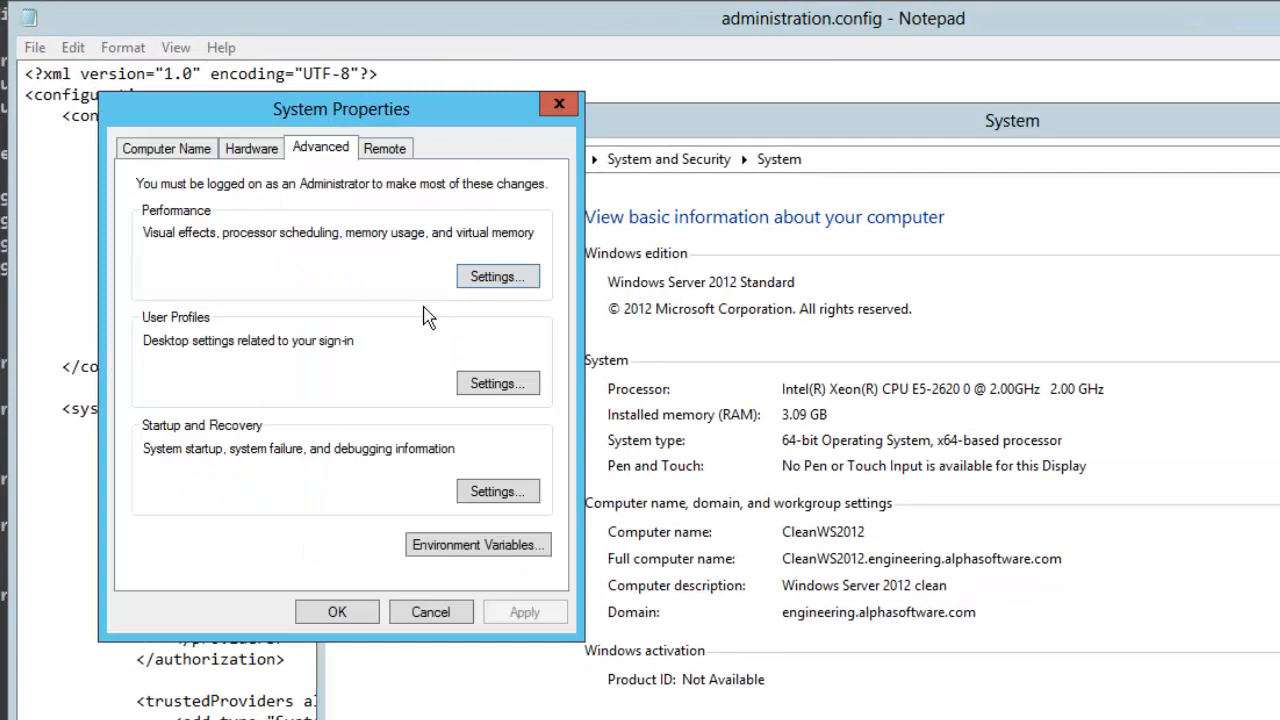
{"action": "left_click", "coordinate": [418, 540]}
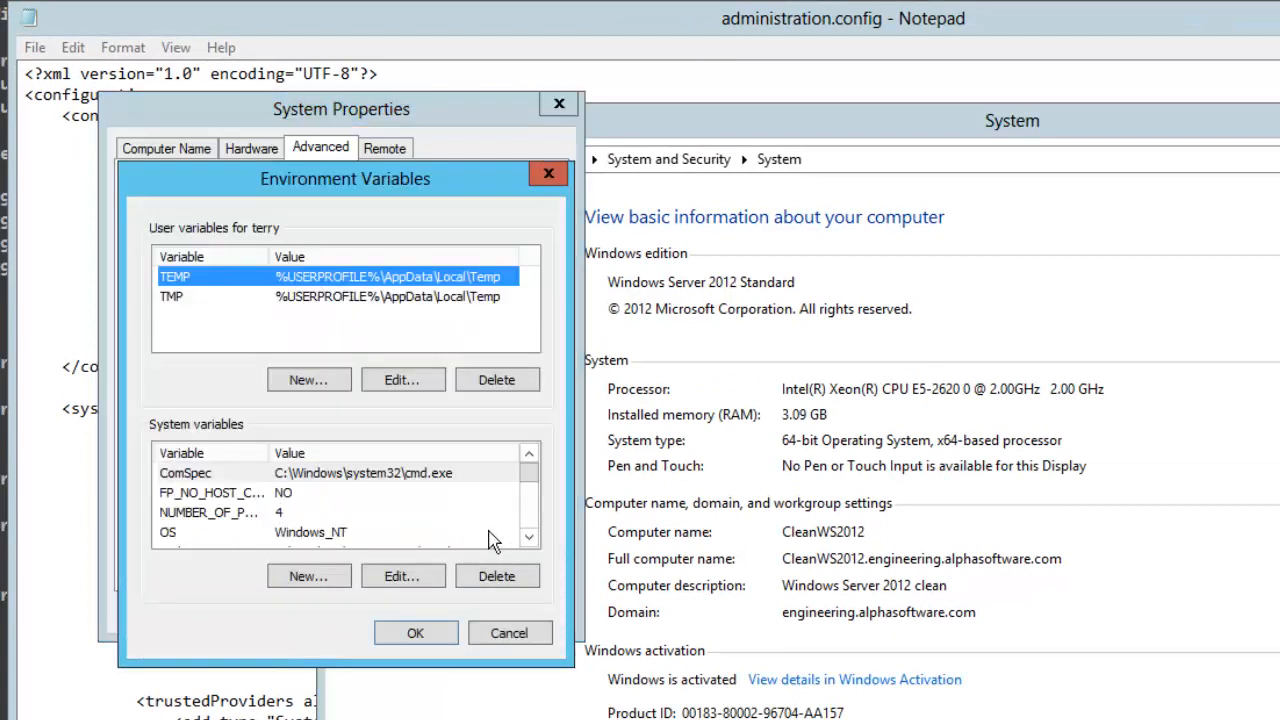
- Add "c:\oracle-x64;c:\oracle-x64\bin;" to the start of the system Path variable, save it, and close the administration.config window
{"action": "left_click", "coordinate": [527, 530]}
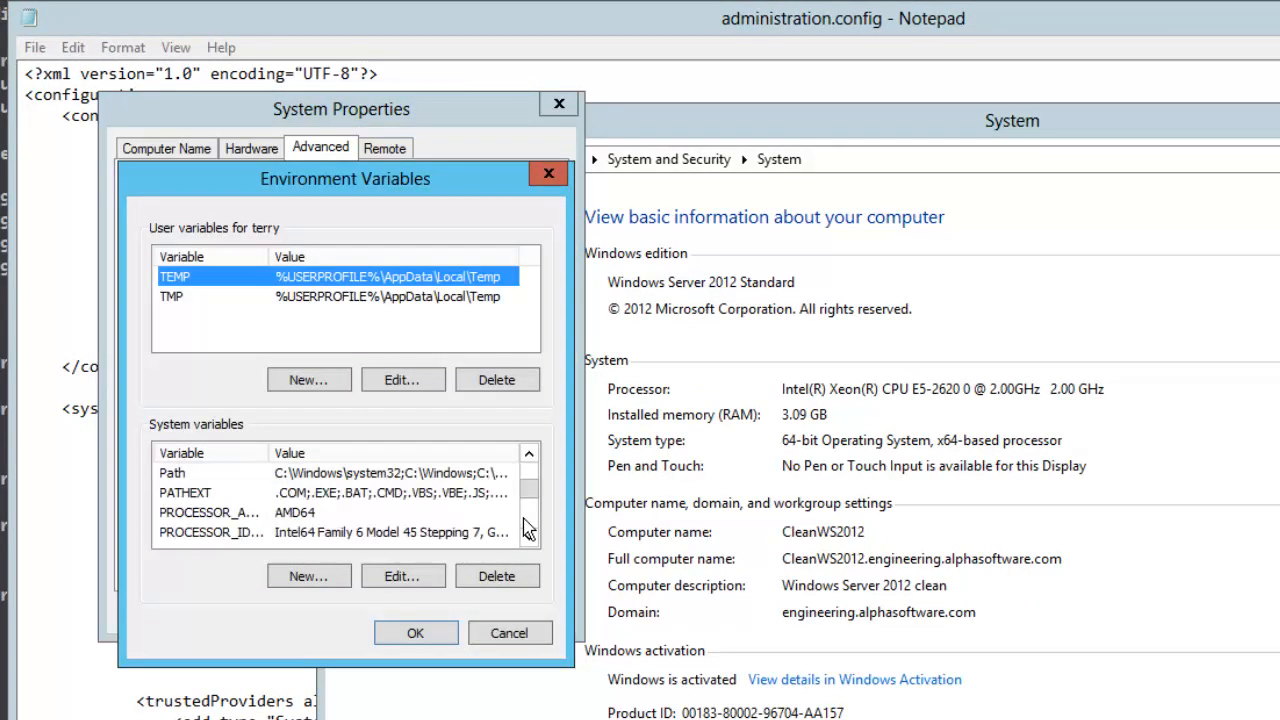
{"action": "left_click", "coordinate": [222, 478]}
{"action": "left_click", "coordinate": [386, 578]}
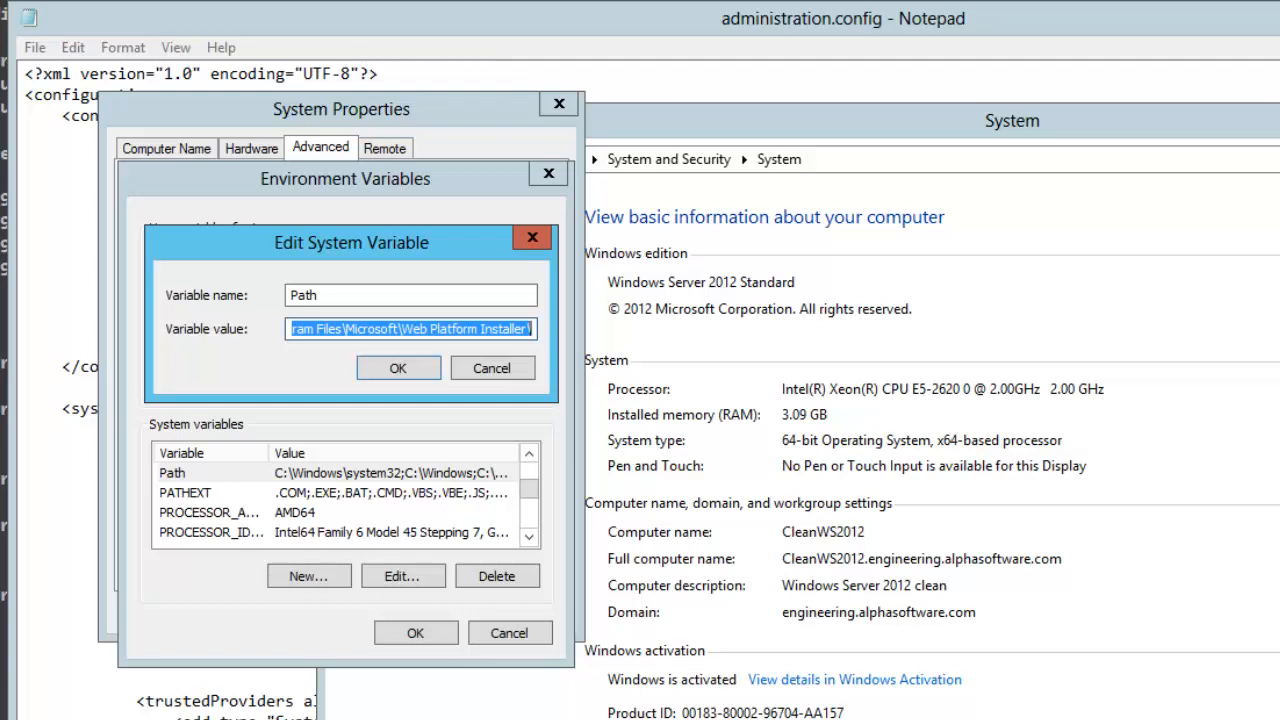
{"action": "left_click", "coordinate": [370, 322]}
{"action": "key", "text": "Home"}
{"action": "type", "text": "e:\\oracle-x64;e:\\oracle-x64\\bin;"}
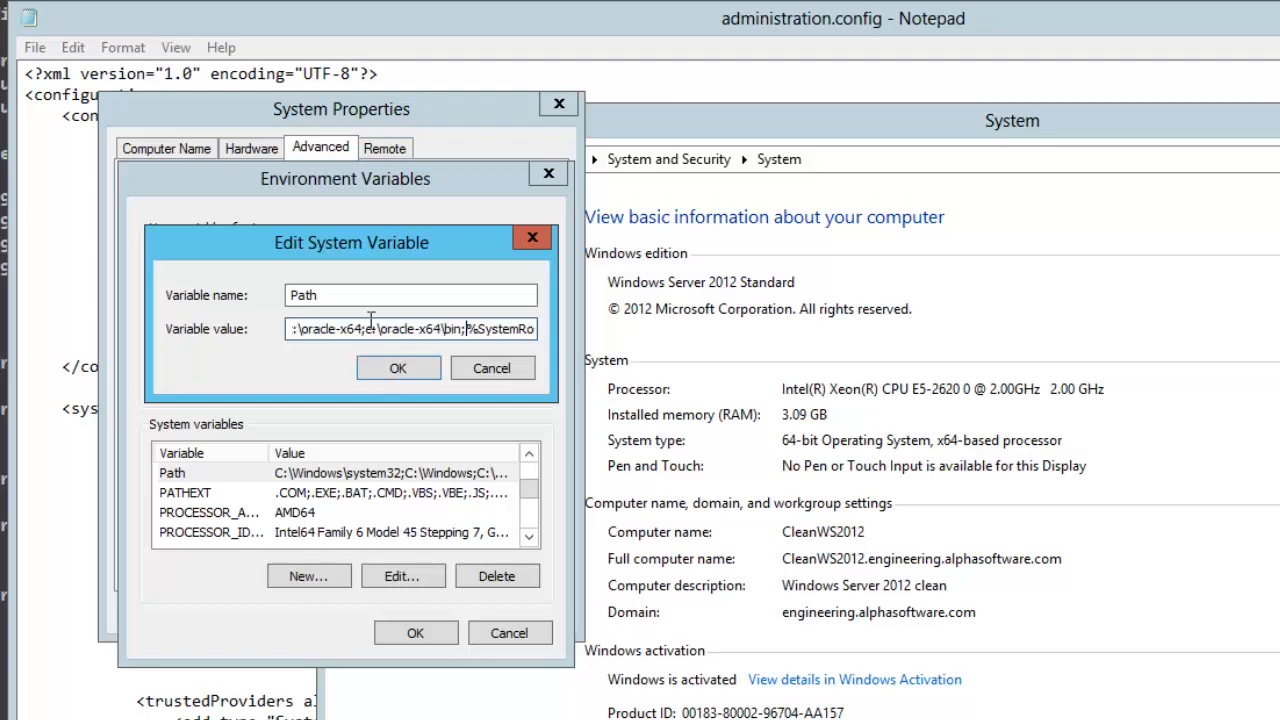
{"action": "left_click", "coordinate": [397, 368]}
{"action": "left_click", "coordinate": [415, 636]}
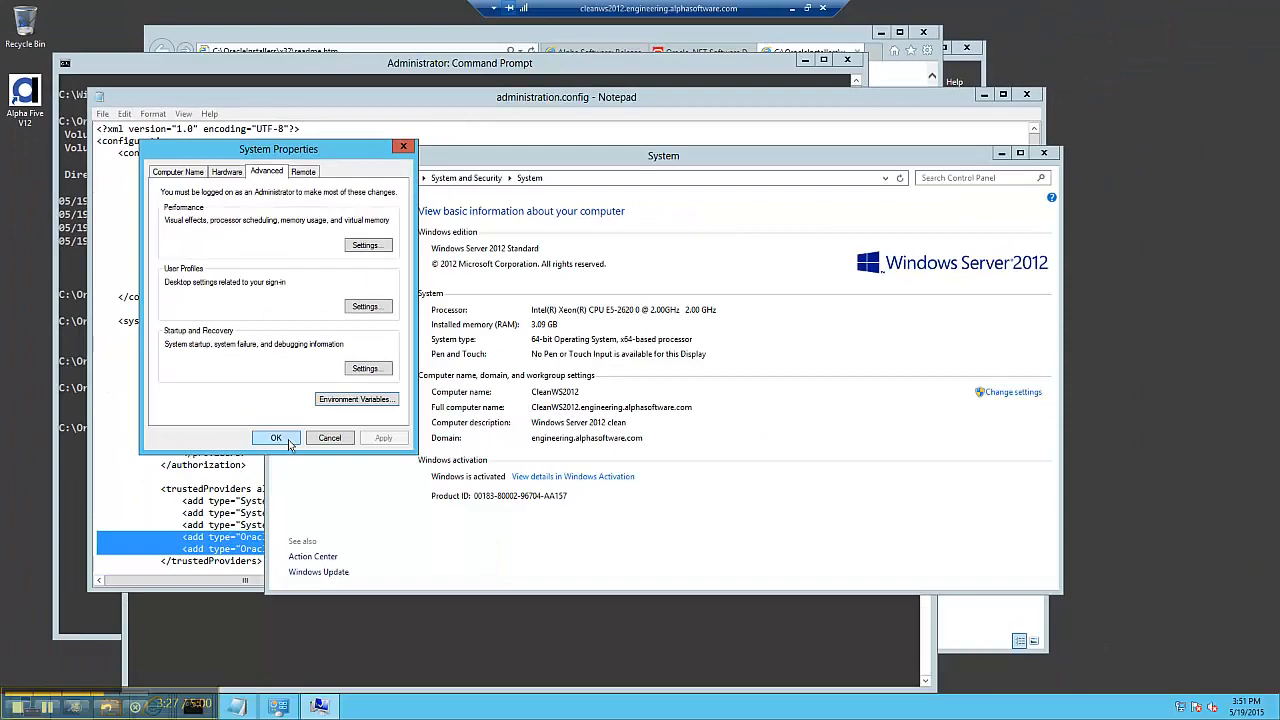
{"action": "left_click", "coordinate": [337, 612]}
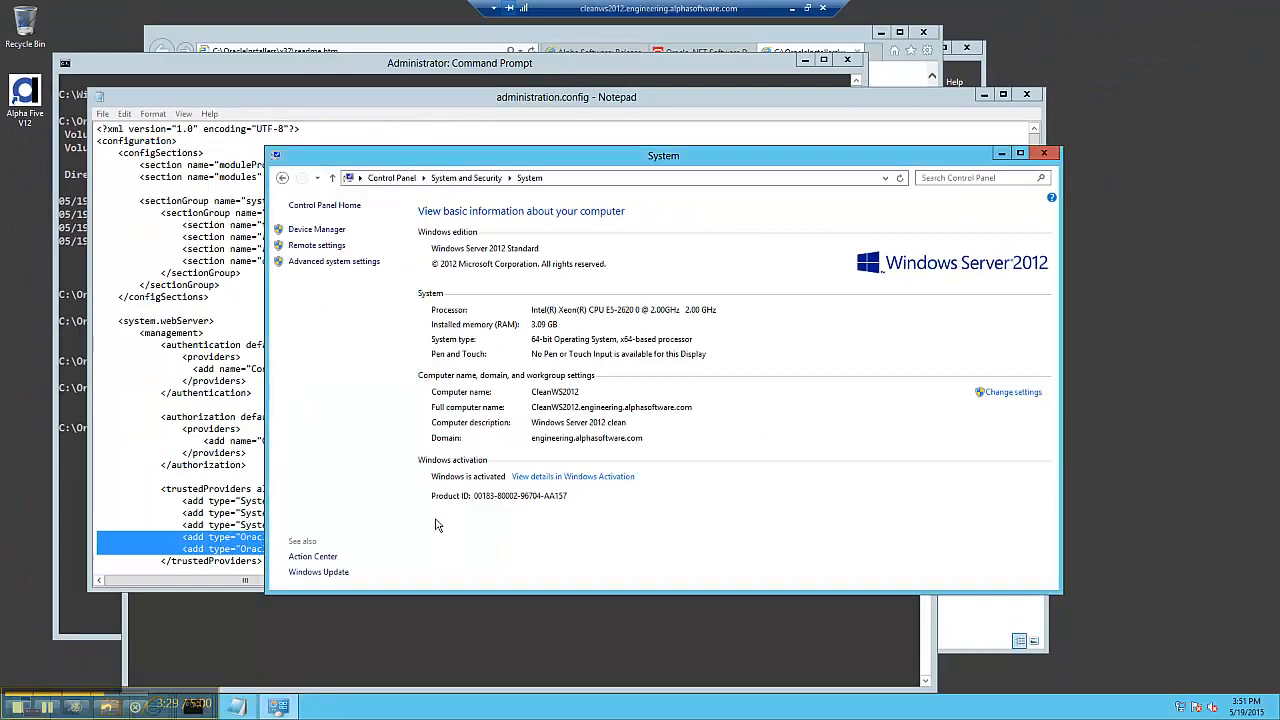
{"action": "left_click", "coordinate": [1027, 97]}
{"action": "left_click", "coordinate": [1027, 97]}
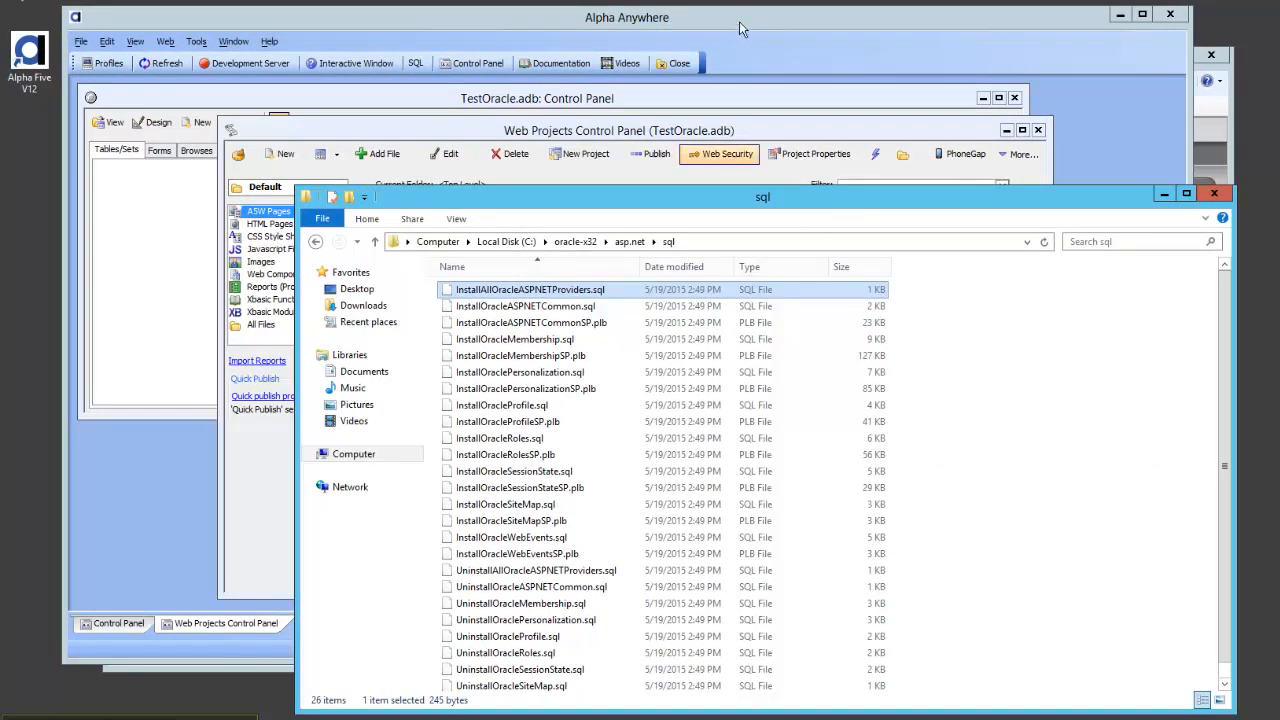
- Switch to Alpha Anywhere and review the groups allowed under the home page's Requires Login page security
{"action": "left_click", "coordinate": [739, 21]}
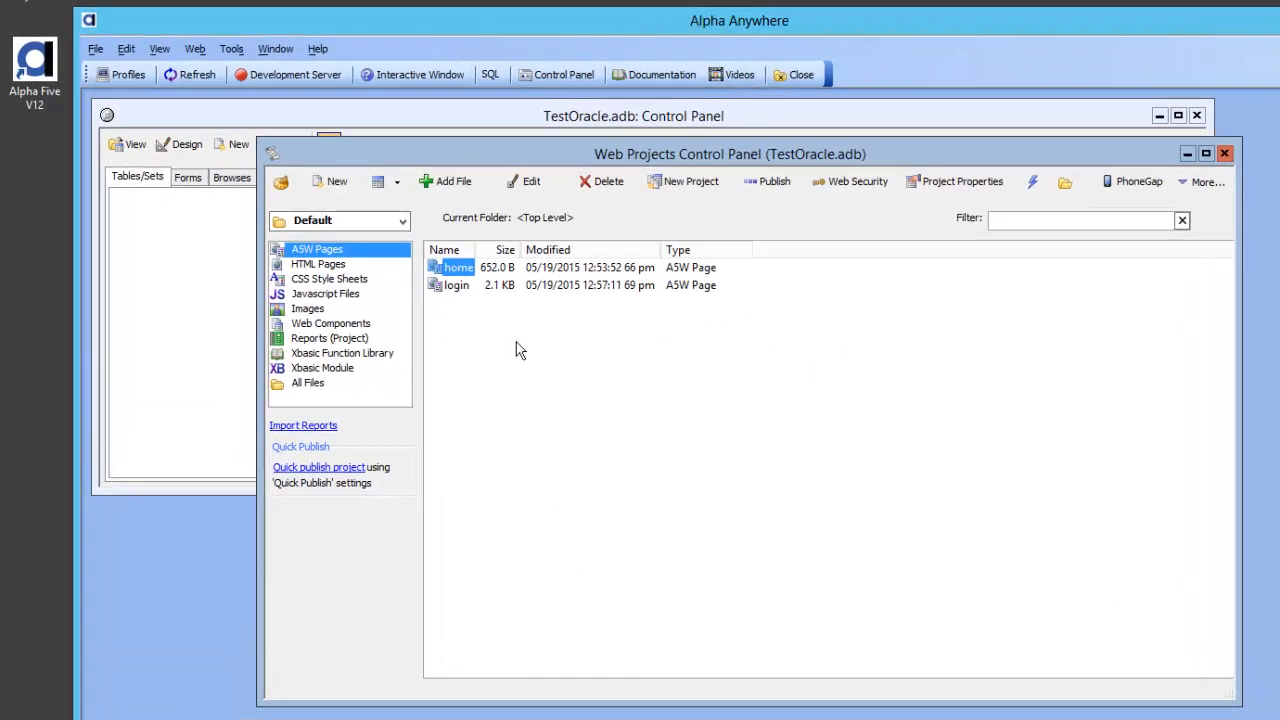
{"action": "right_click", "coordinate": [466, 271]}
{"action": "mouse_move", "coordinate": [530, 596]}
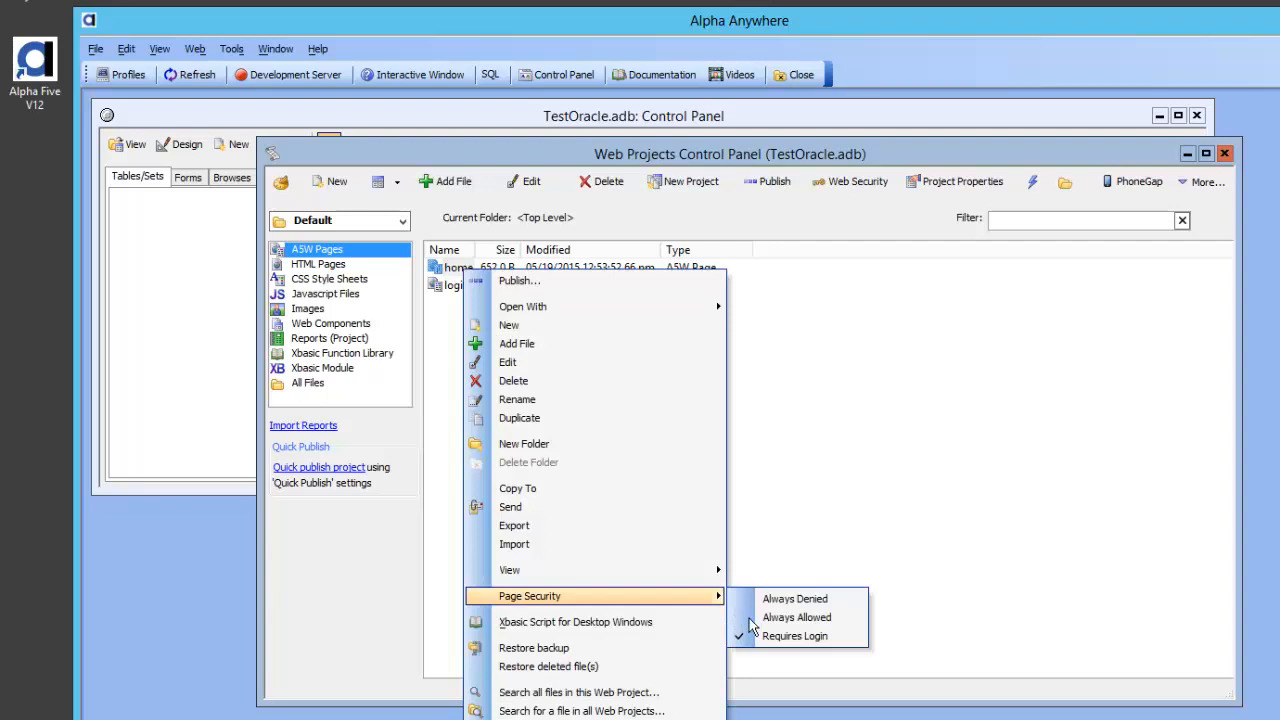
{"action": "left_click", "coordinate": [776, 638]}
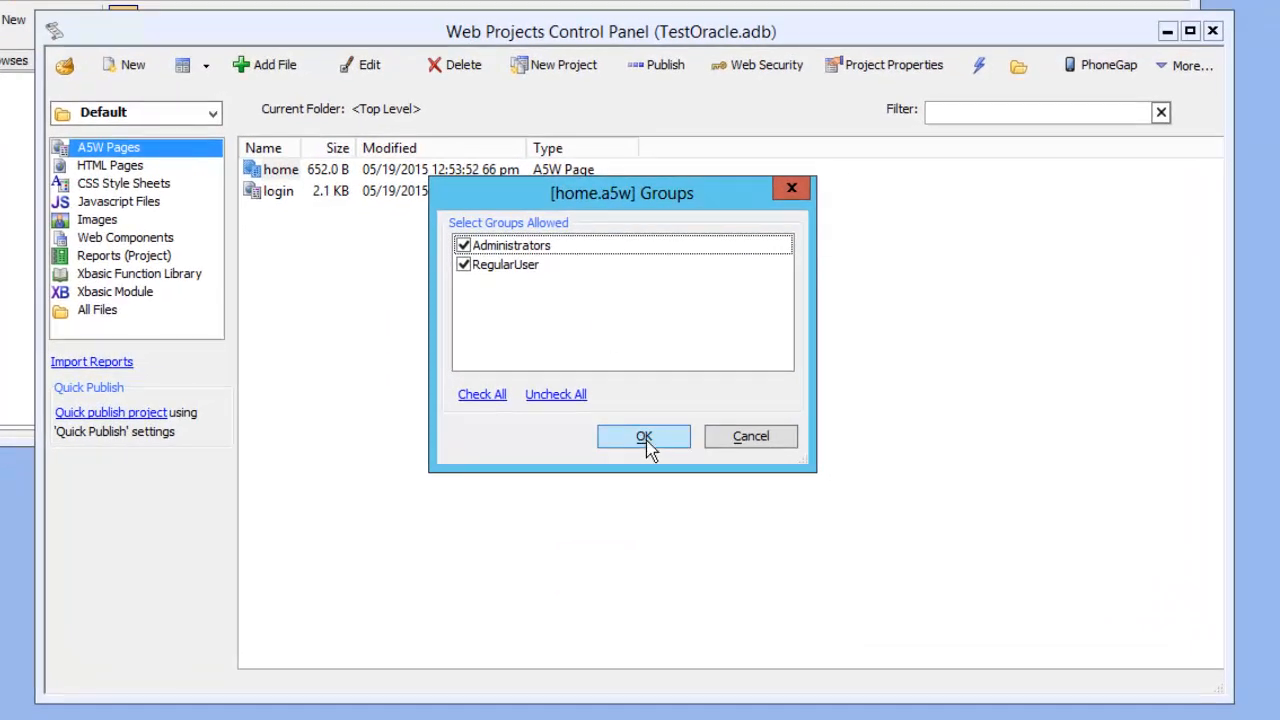
{"action": "left_click", "coordinate": [714, 439]}
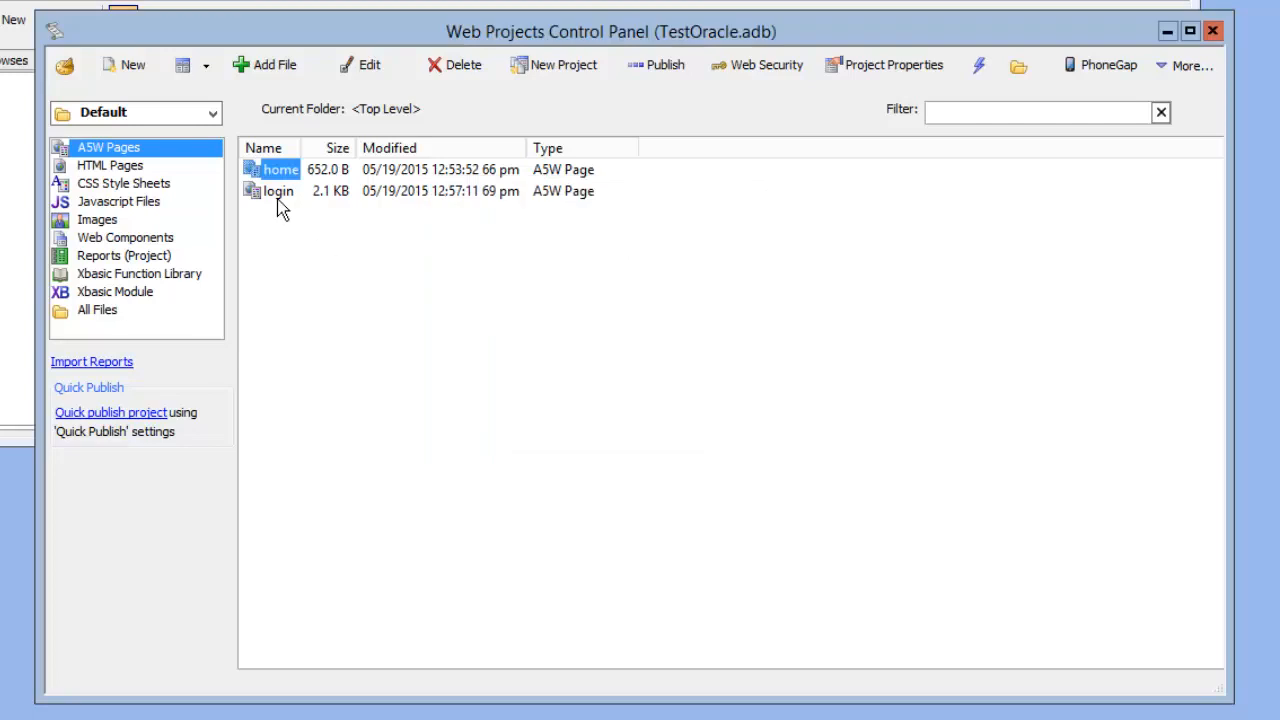
- Review the Default project's web security configuration, close it unchanged, and open the web users and groups
{"action": "left_click", "coordinate": [766, 66]}
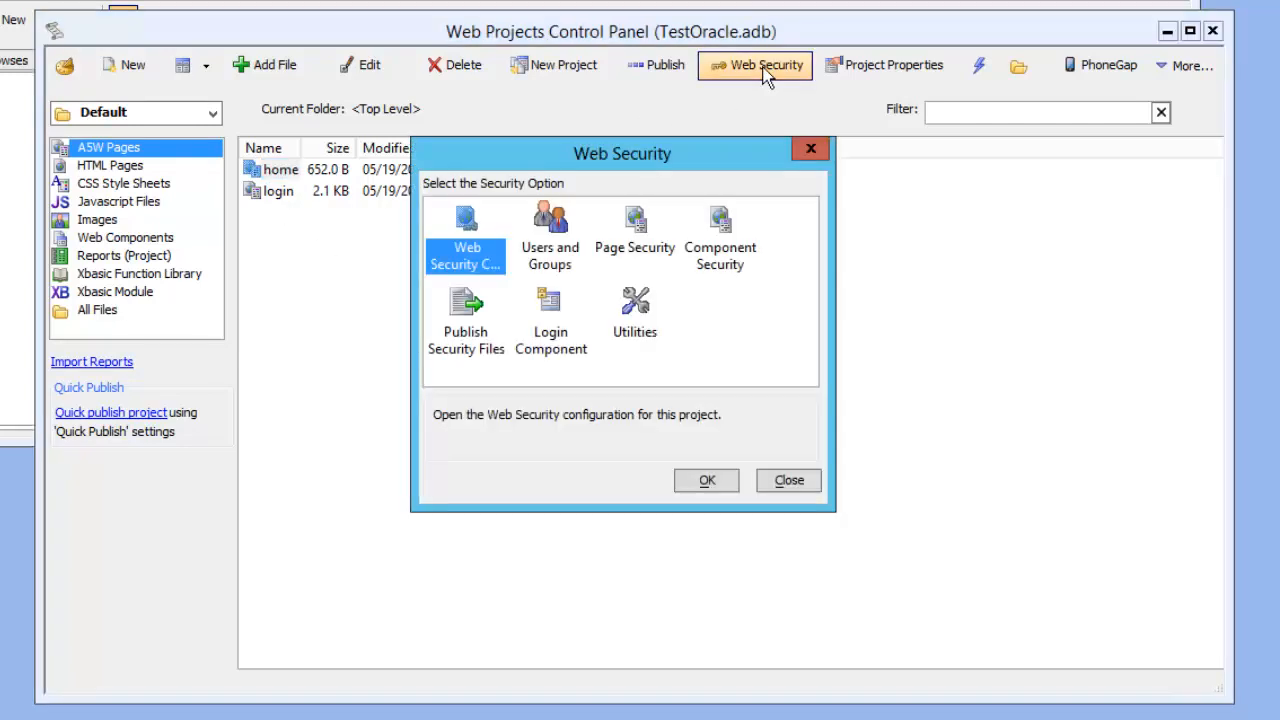
{"action": "double_click", "coordinate": [465, 232]}
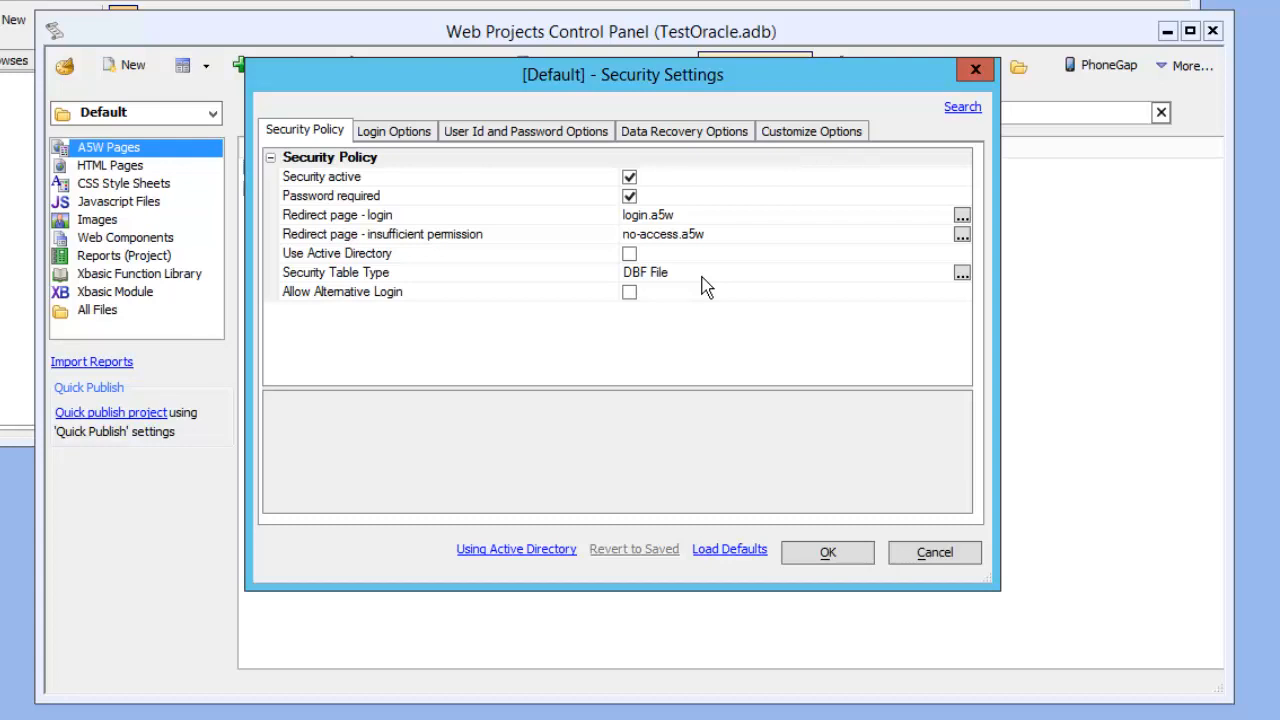
{"action": "left_click", "coordinate": [975, 68]}
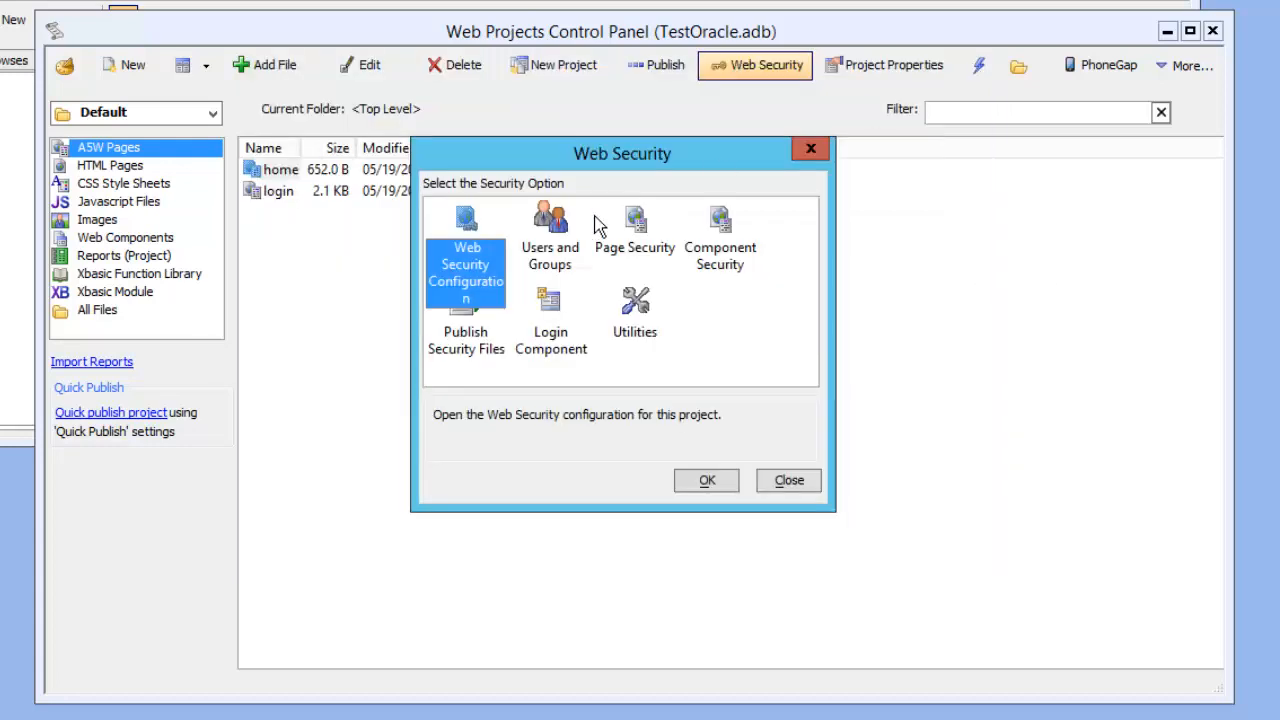
{"action": "double_click", "coordinate": [550, 225]}
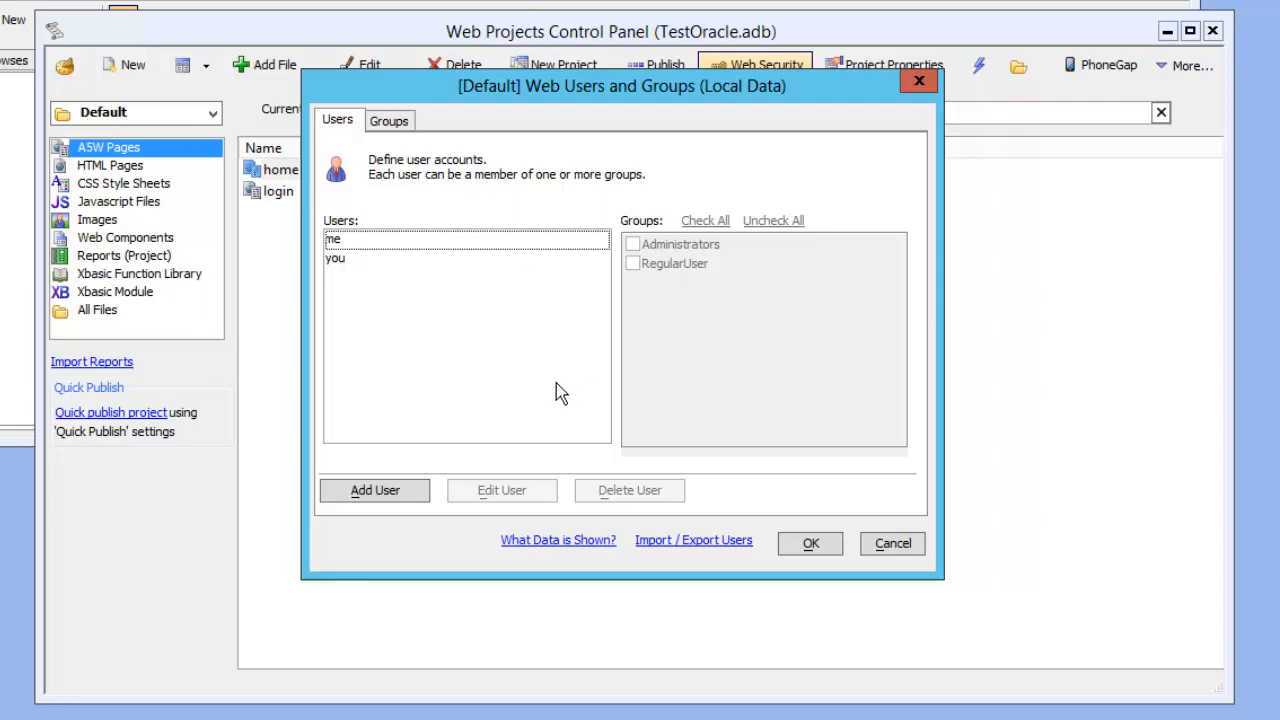
- Review the web users and groups once more, then close them and the web security options unchanged
{"action": "left_click", "coordinate": [891, 549]}
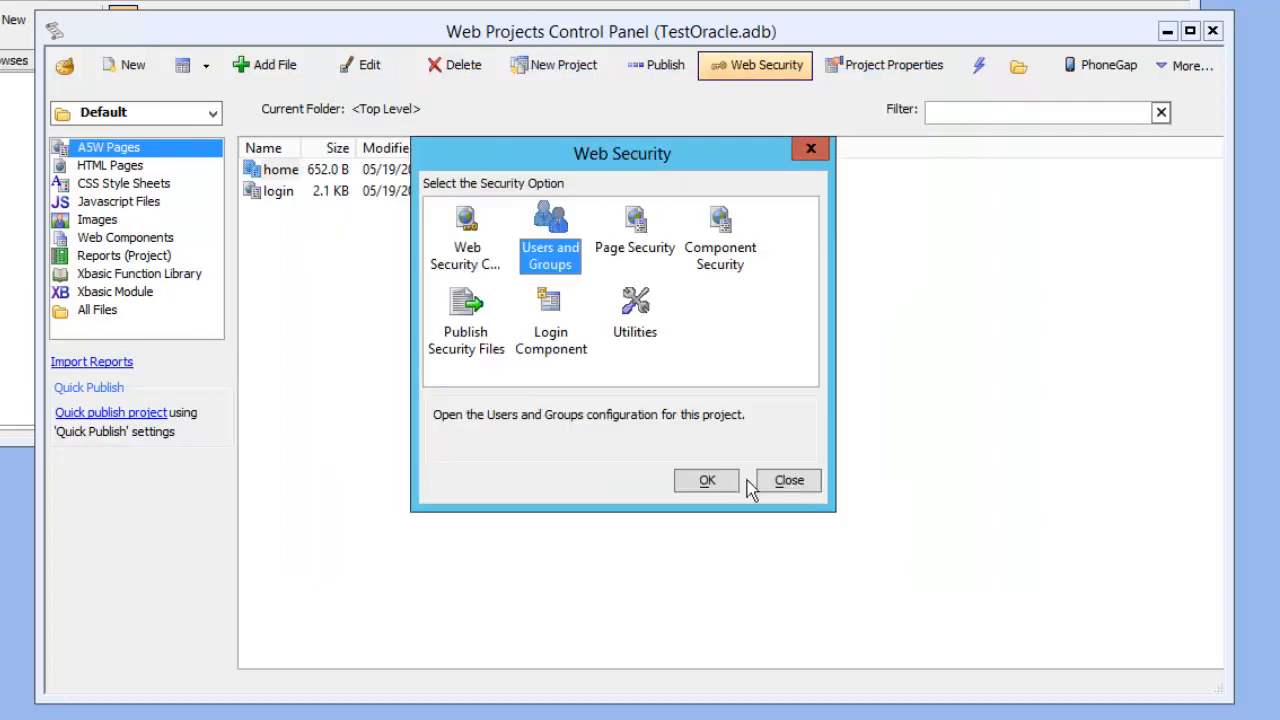
{"action": "left_click", "coordinate": [722, 479]}
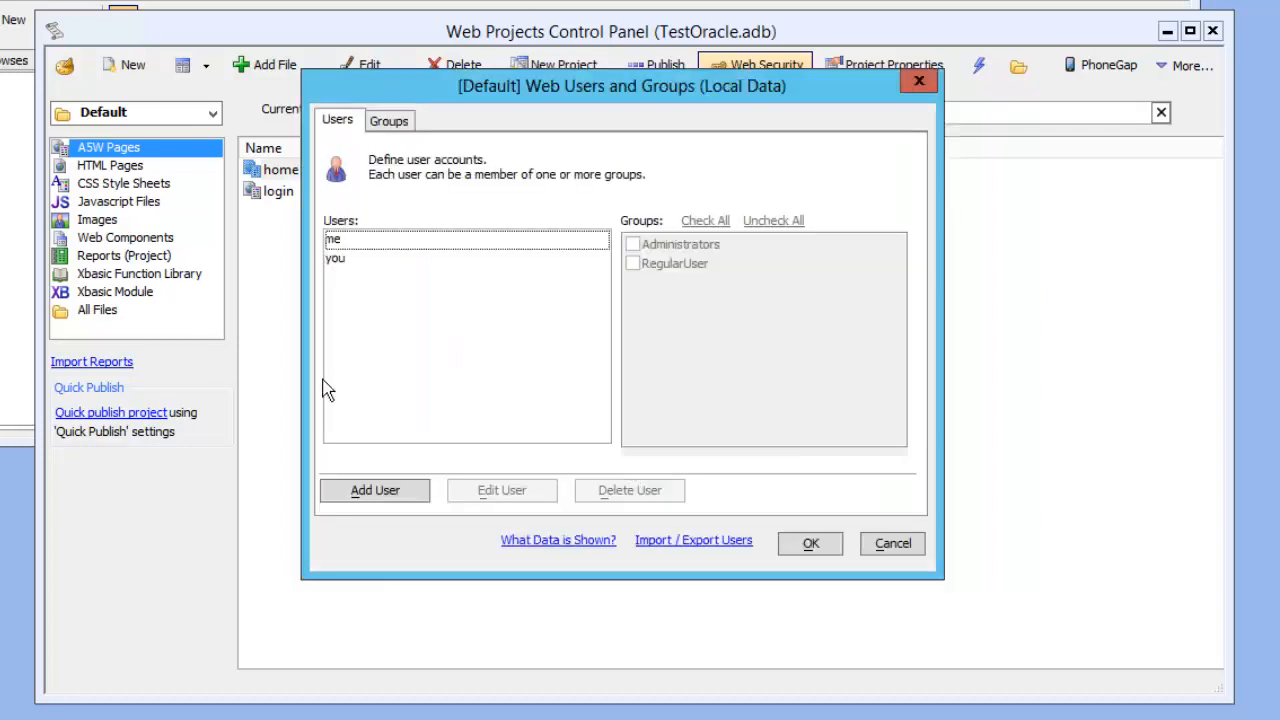
{"action": "left_click", "coordinate": [886, 550]}
{"action": "left_click", "coordinate": [789, 485]}
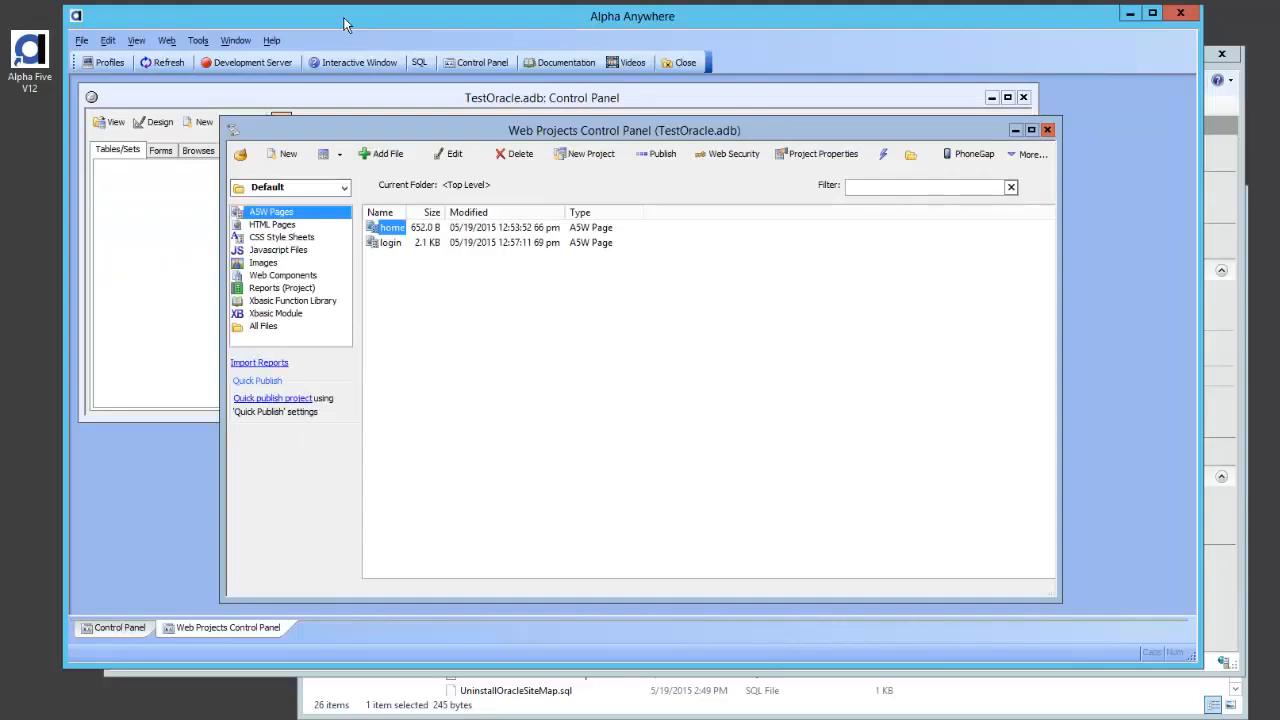
- Start a new IIS publishing profile with direct publishing and localhost as the IIS management service URL
{"action": "left_click", "coordinate": [107, 63]}
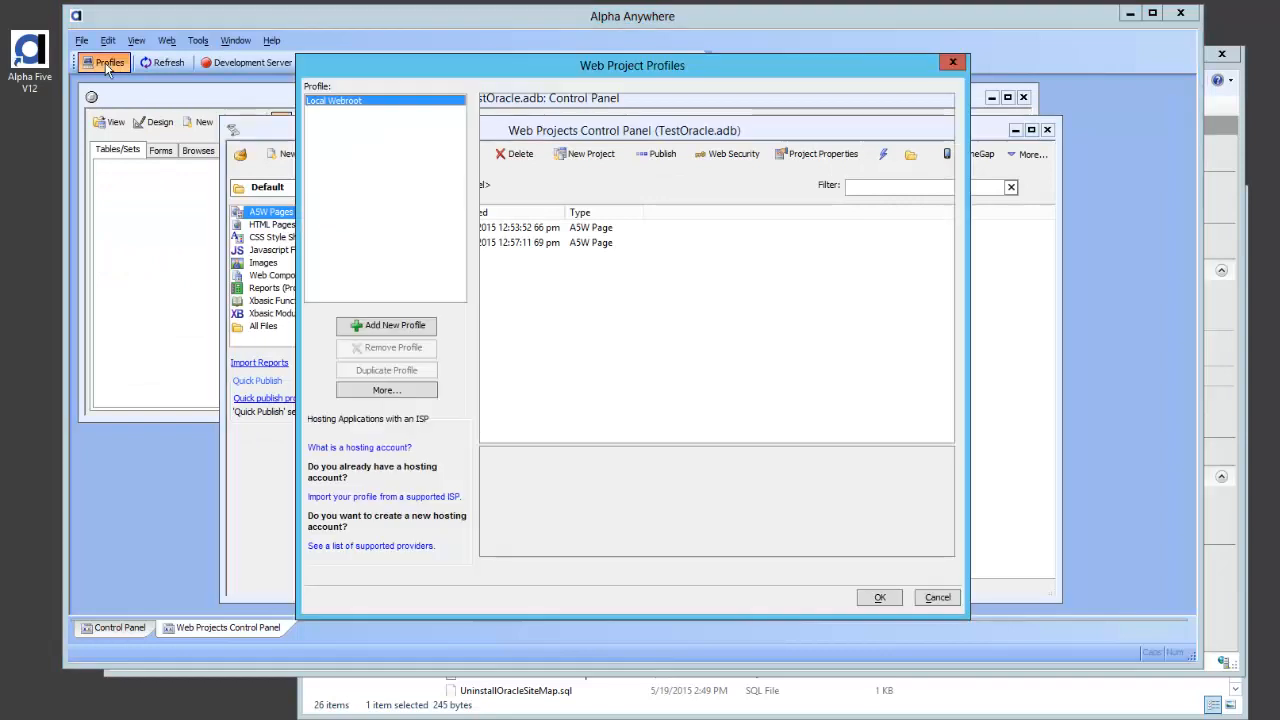
{"action": "left_click", "coordinate": [386, 325]}
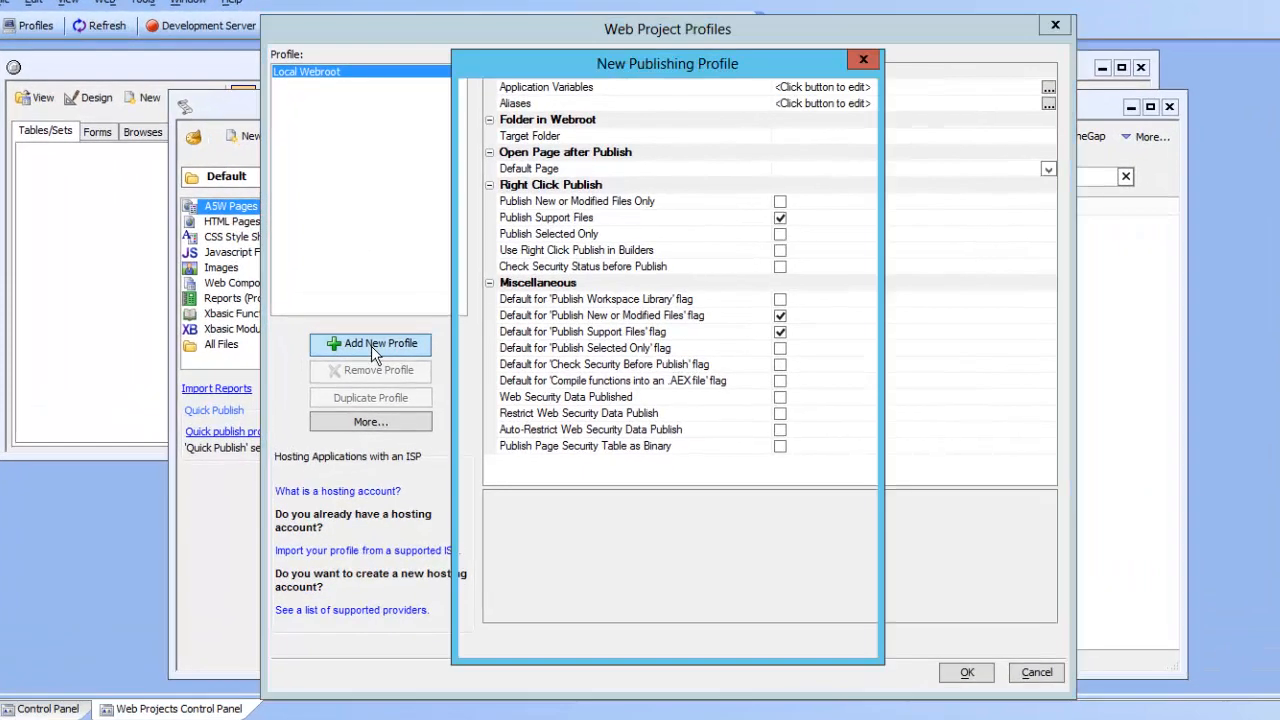
{"action": "left_click", "coordinate": [472, 406]}
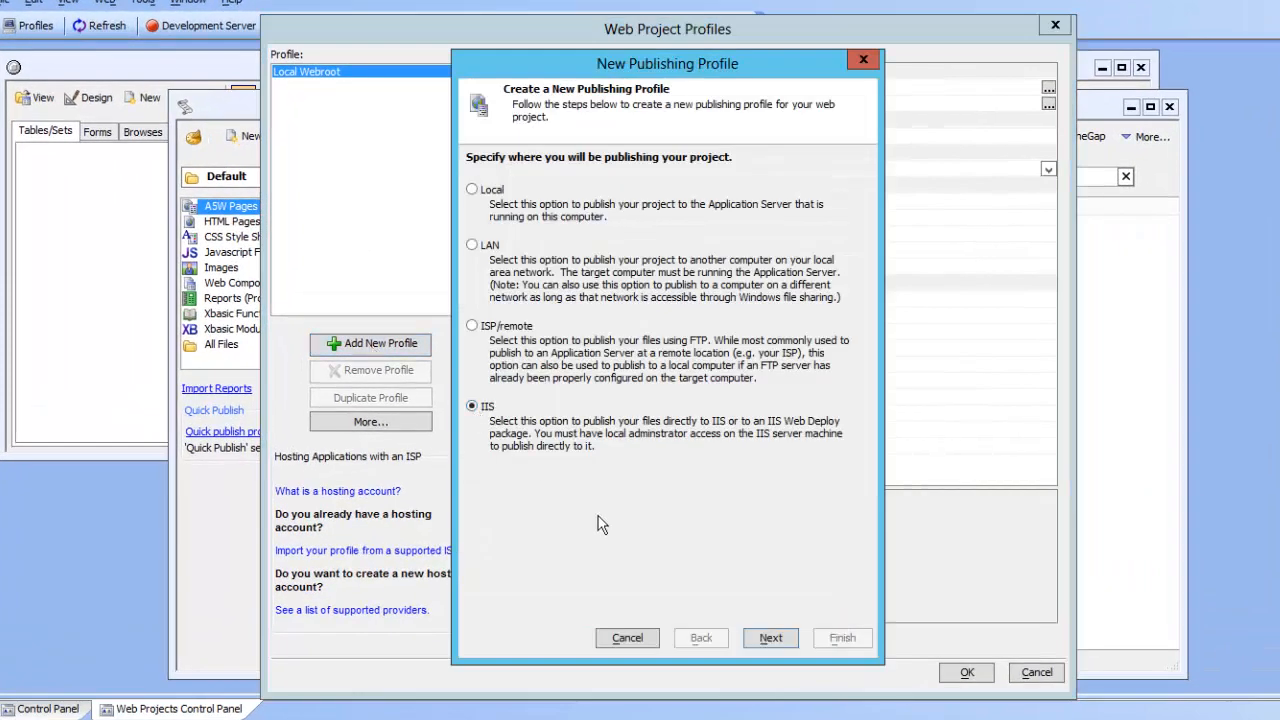
{"action": "left_click", "coordinate": [769, 639]}
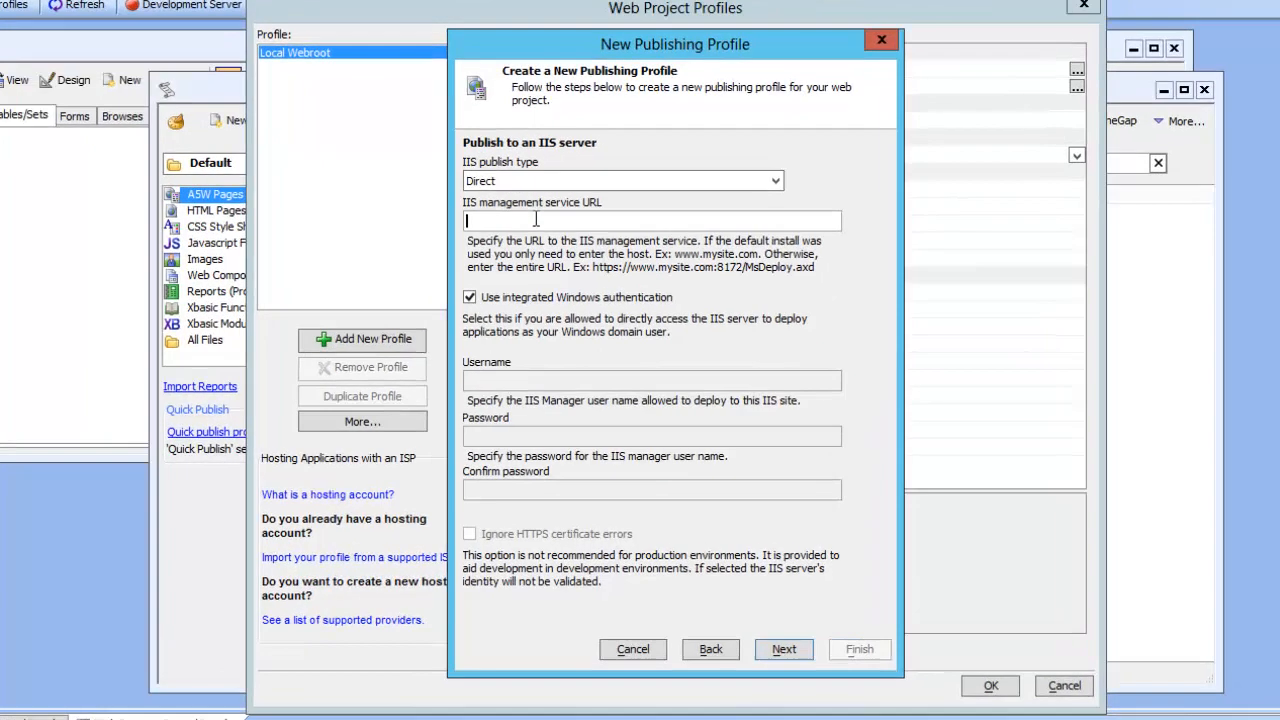
{"action": "type", "text": "local"}
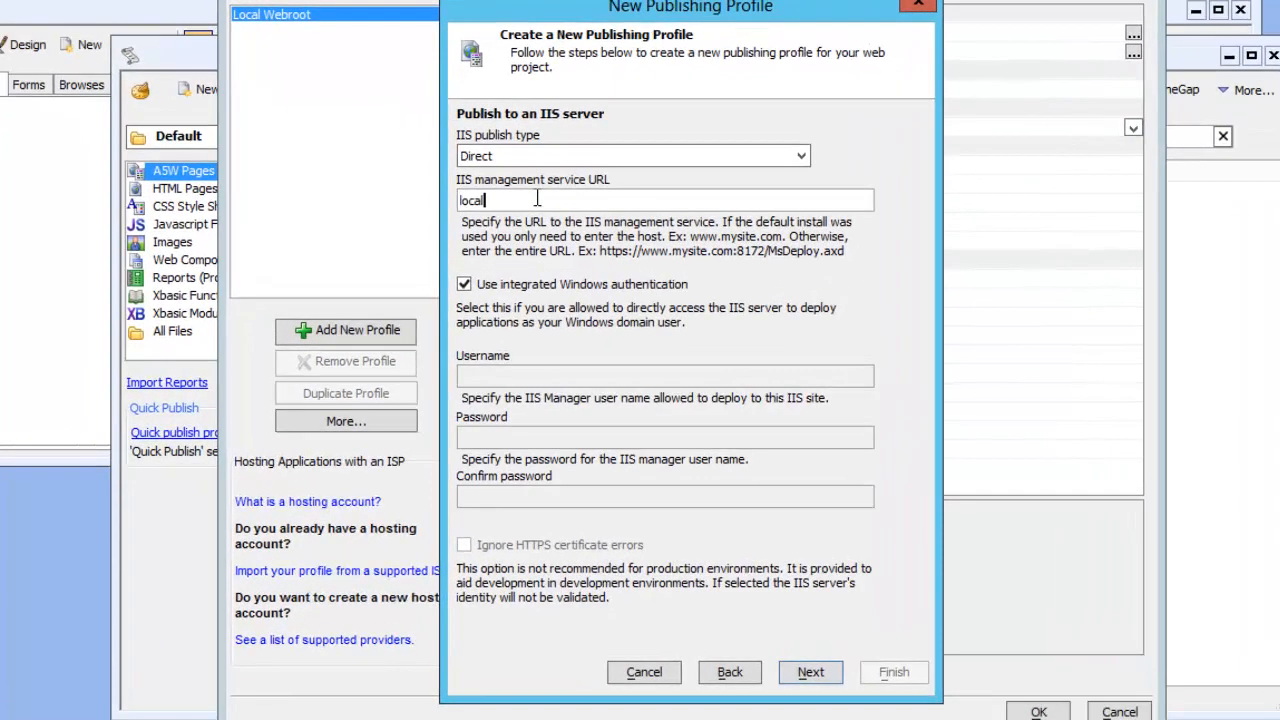
{"action": "type", "text": "hao"}
{"action": "key", "text": "BackSpace"}
{"action": "key", "text": "BackSpace"}
{"action": "type", "text": "ost"}
{"action": "left_click", "coordinate": [814, 680]}
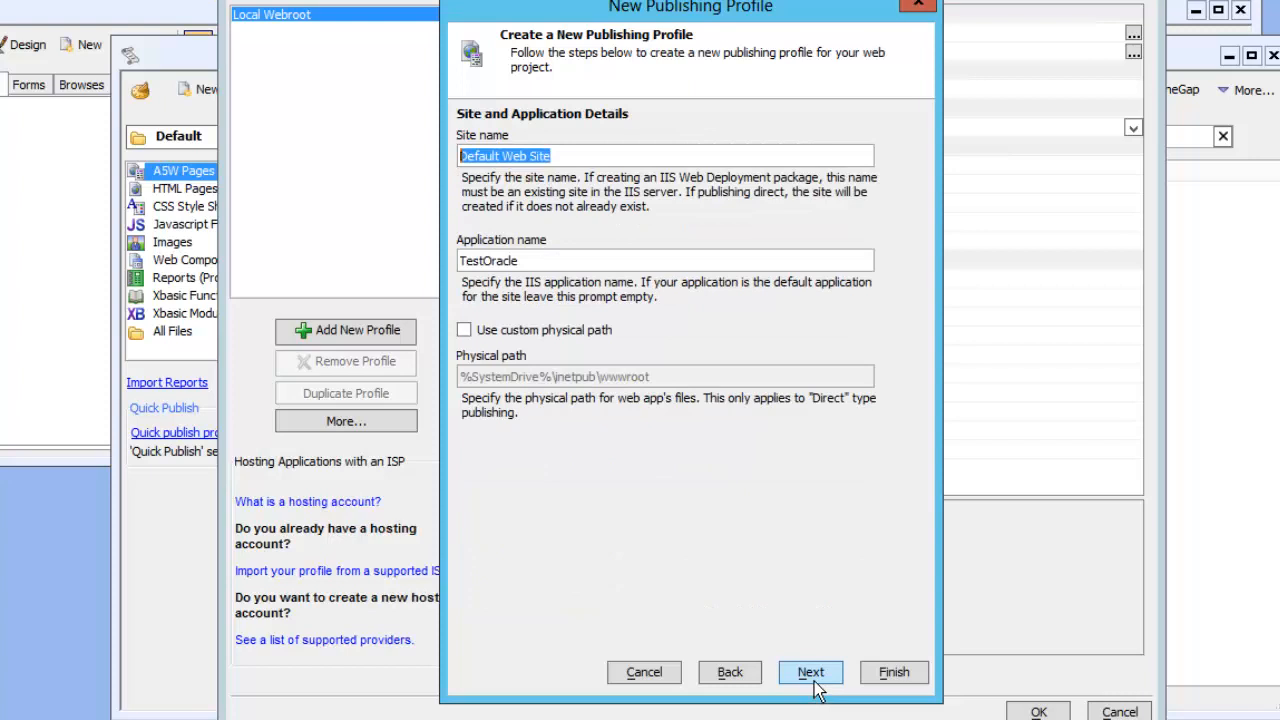
- Accept the default site, application, log and grid cache settings, and set the membership source to Custom
{"action": "left_click", "coordinate": [811, 673]}
{"action": "left_click", "coordinate": [811, 673]}
{"action": "left_click", "coordinate": [811, 673]}
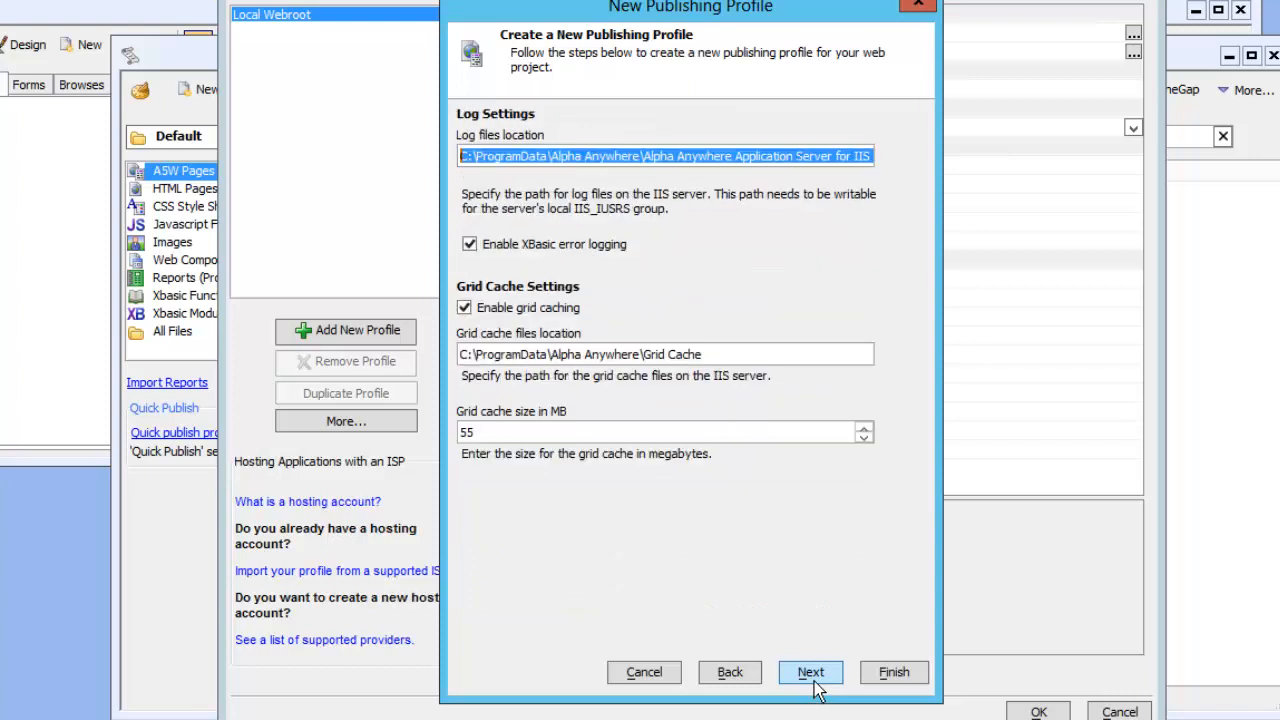
{"action": "left_click", "coordinate": [811, 673]}
{"action": "left_click", "coordinate": [811, 673]}
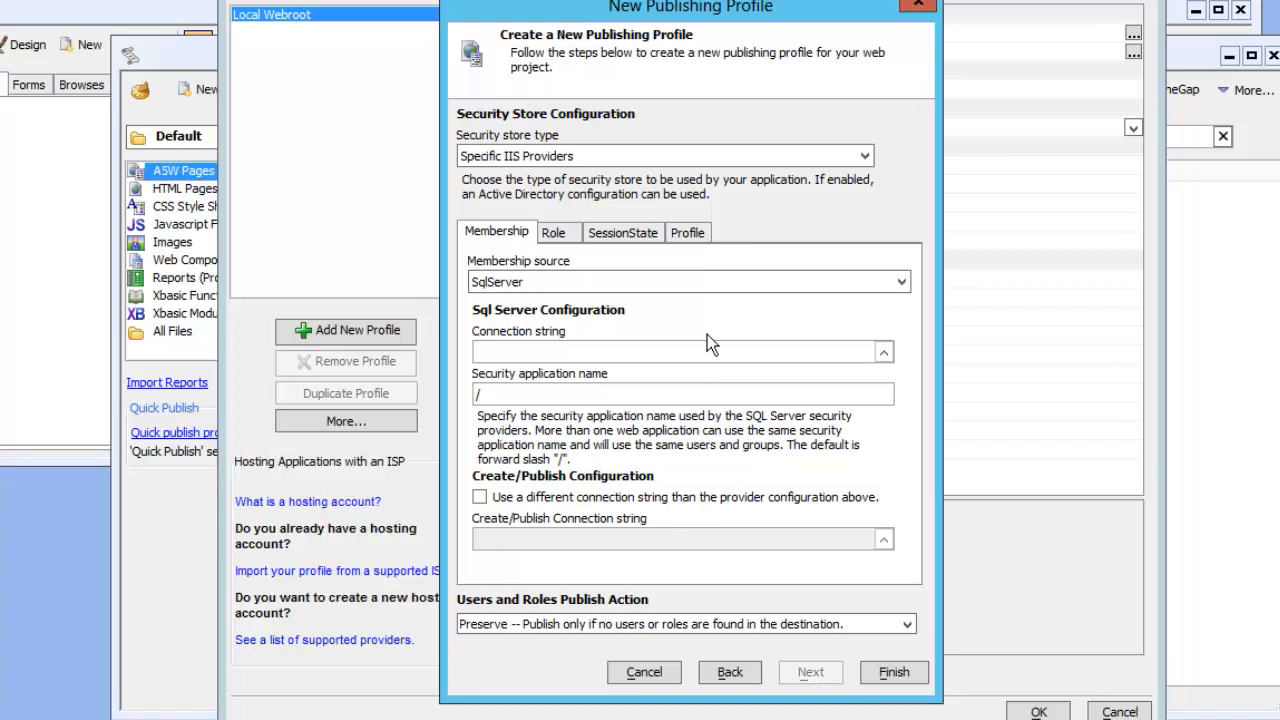
{"action": "left_click", "coordinate": [608, 287]}
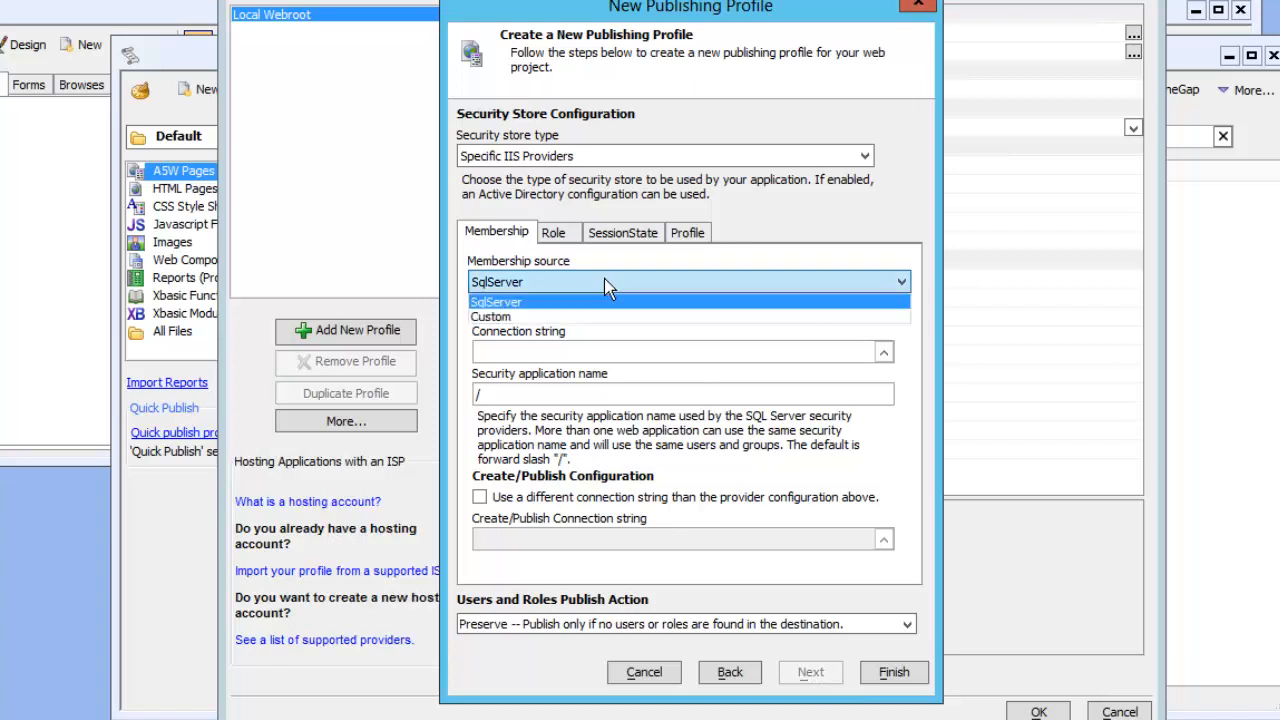
{"action": "left_click", "coordinate": [571, 316]}
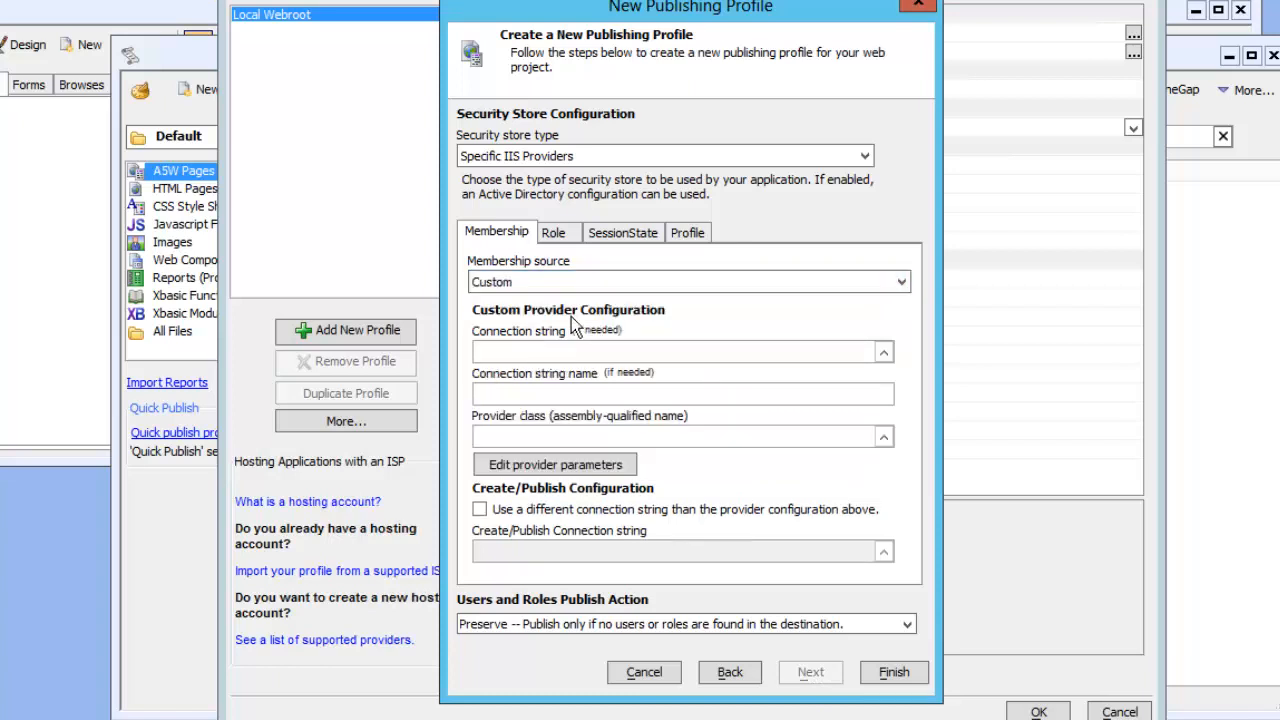
- Change the membership connection string's data source to Oracle Database with the Oracle Data Provider for .NET
{"action": "left_click", "coordinate": [884, 352]}
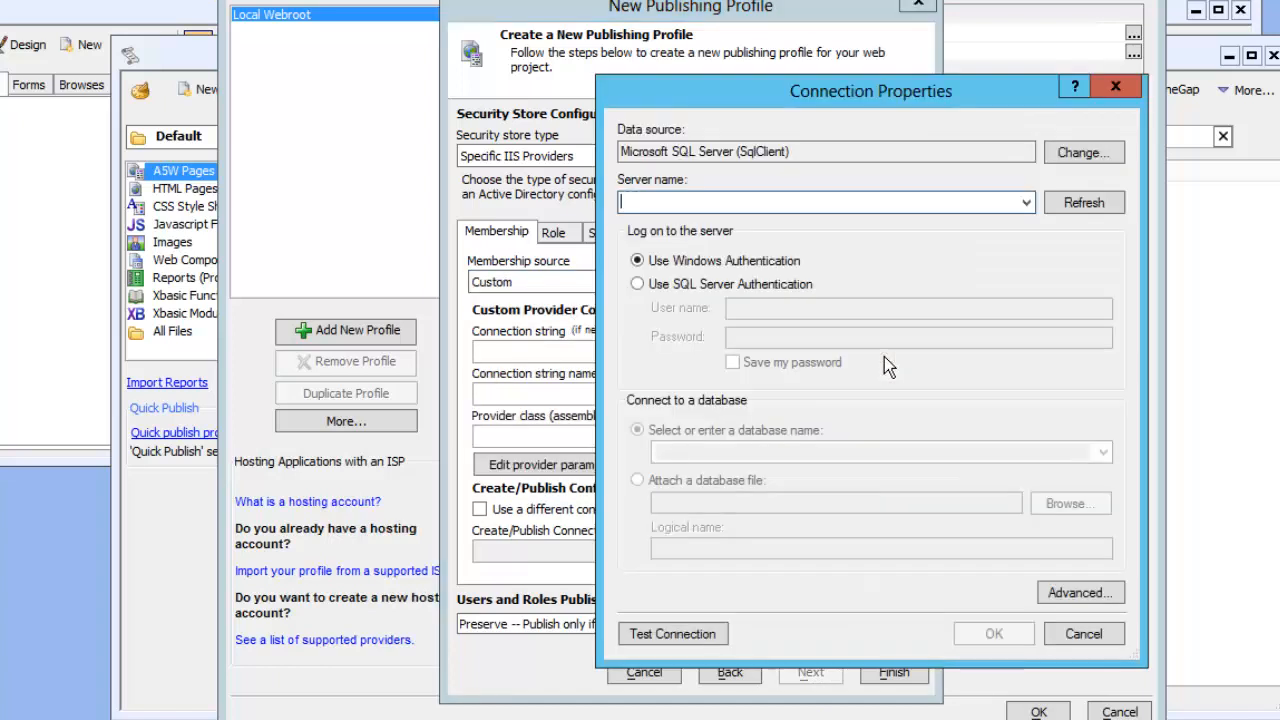
{"action": "left_click", "coordinate": [1110, 157]}
{"action": "left_click", "coordinate": [621, 388]}
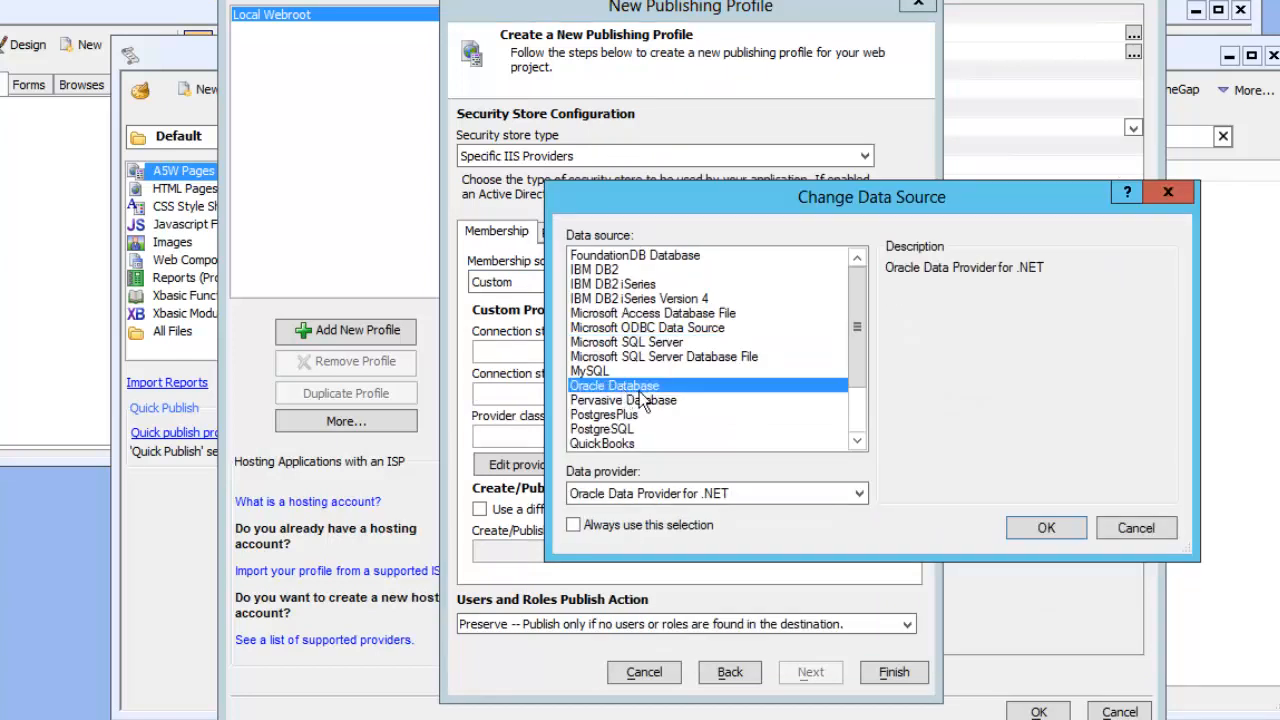
{"action": "left_click", "coordinate": [1046, 527]}
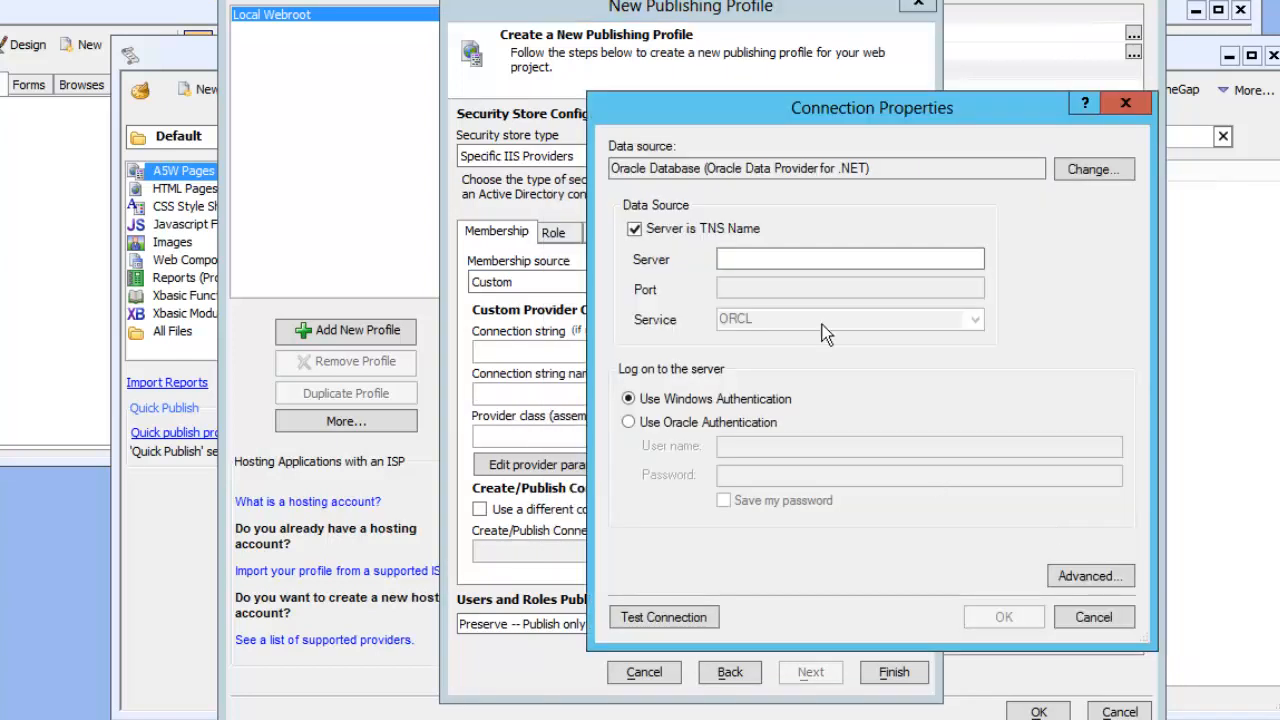
- Turn off Server is TNS Name and set the server to sqlsvr2012tfs.engineering.alphasoftware.com, port 1521, service XE
{"action": "left_click", "coordinate": [669, 231]}
{"action": "left_click", "coordinate": [768, 259]}
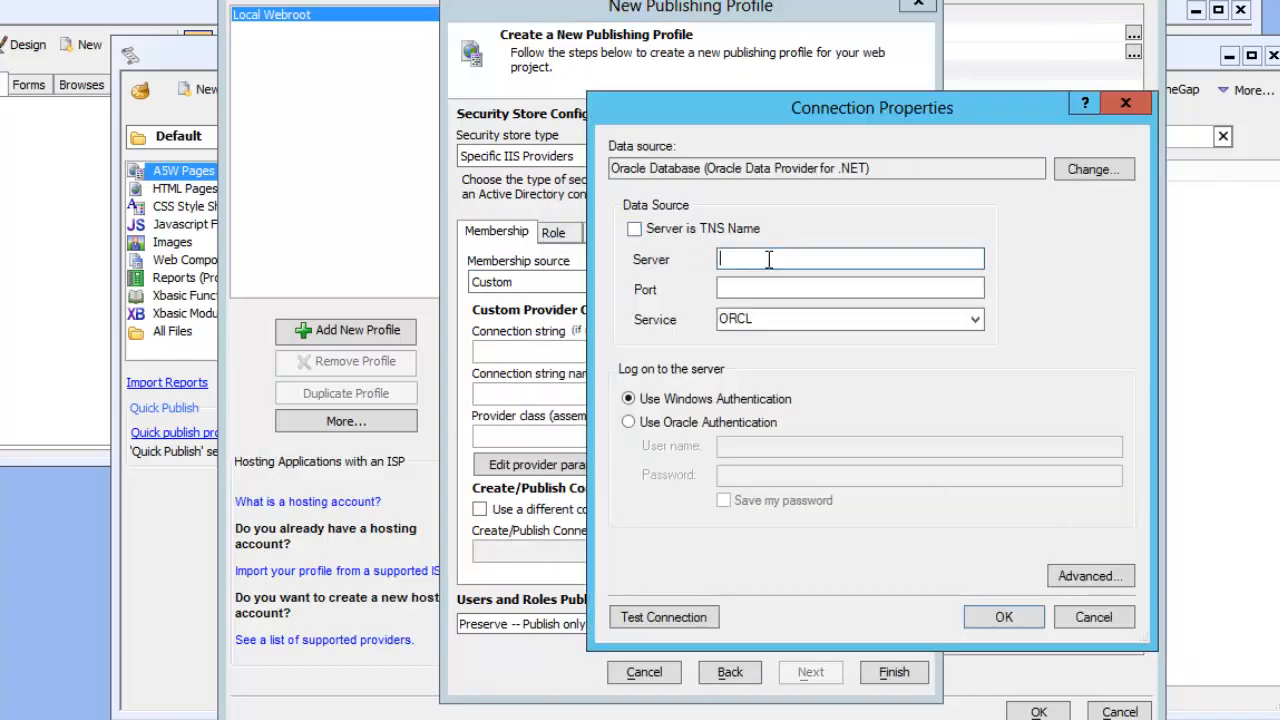
{"action": "type", "text": "sqlserver"}
{"action": "key", "text": "BackSpace"}
{"action": "key", "text": "BackSpace"}
{"action": "key", "text": "BackSpace"}
{"action": "key", "text": "BackSpace"}
{"action": "key", "text": "BackSpace"}
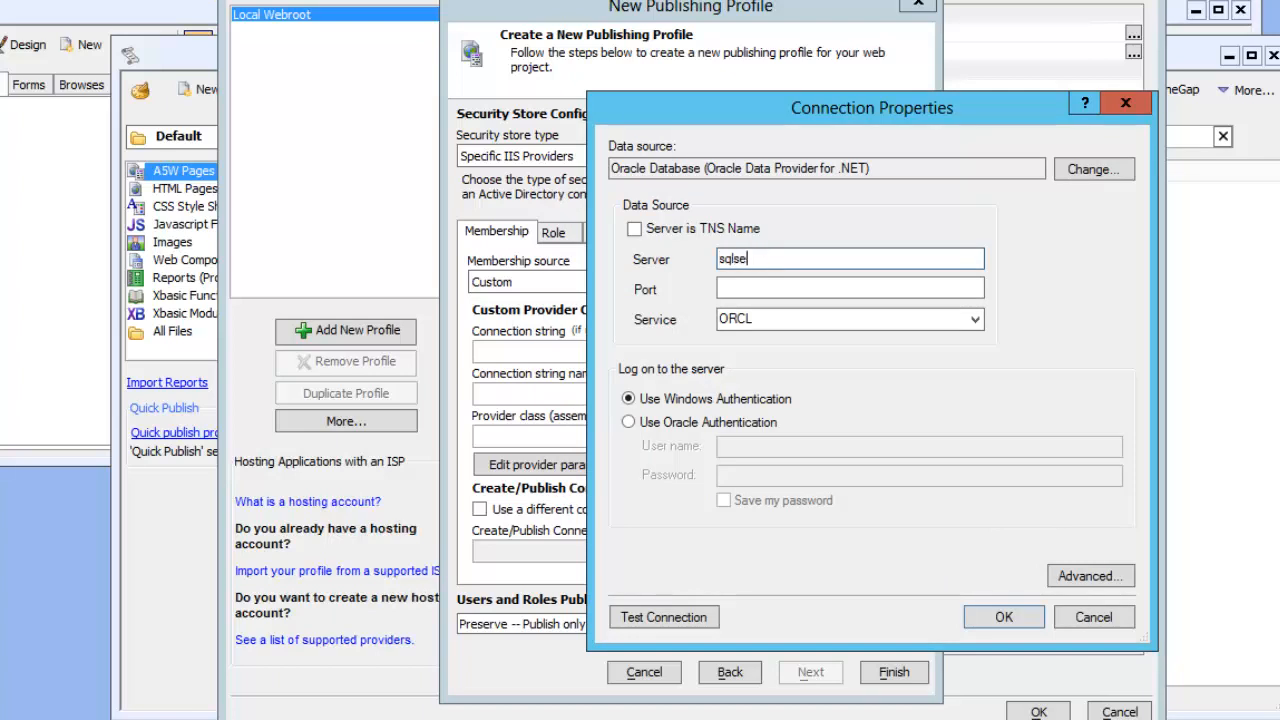
{"action": "type", "text": "vr2012tfs.engineering.alpha"}
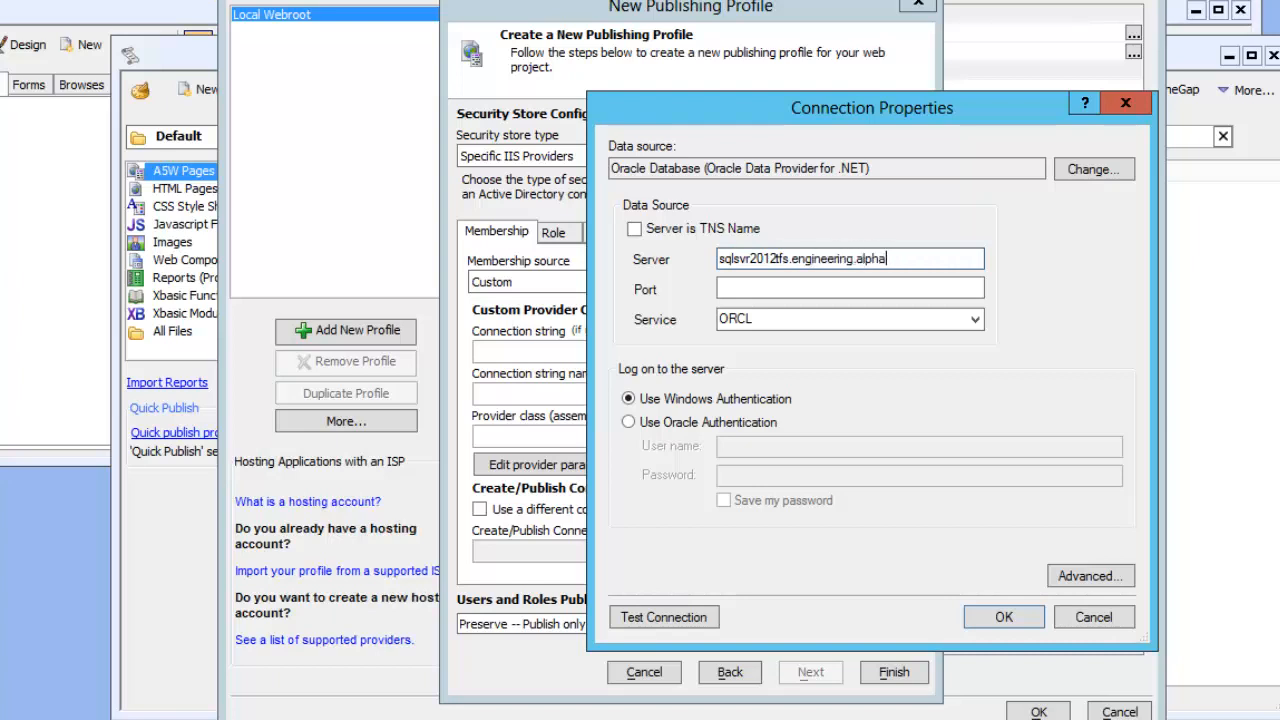
{"action": "type", "text": "software.com"}
{"action": "key", "text": "Tab"}
{"action": "type", "text": "1521"}
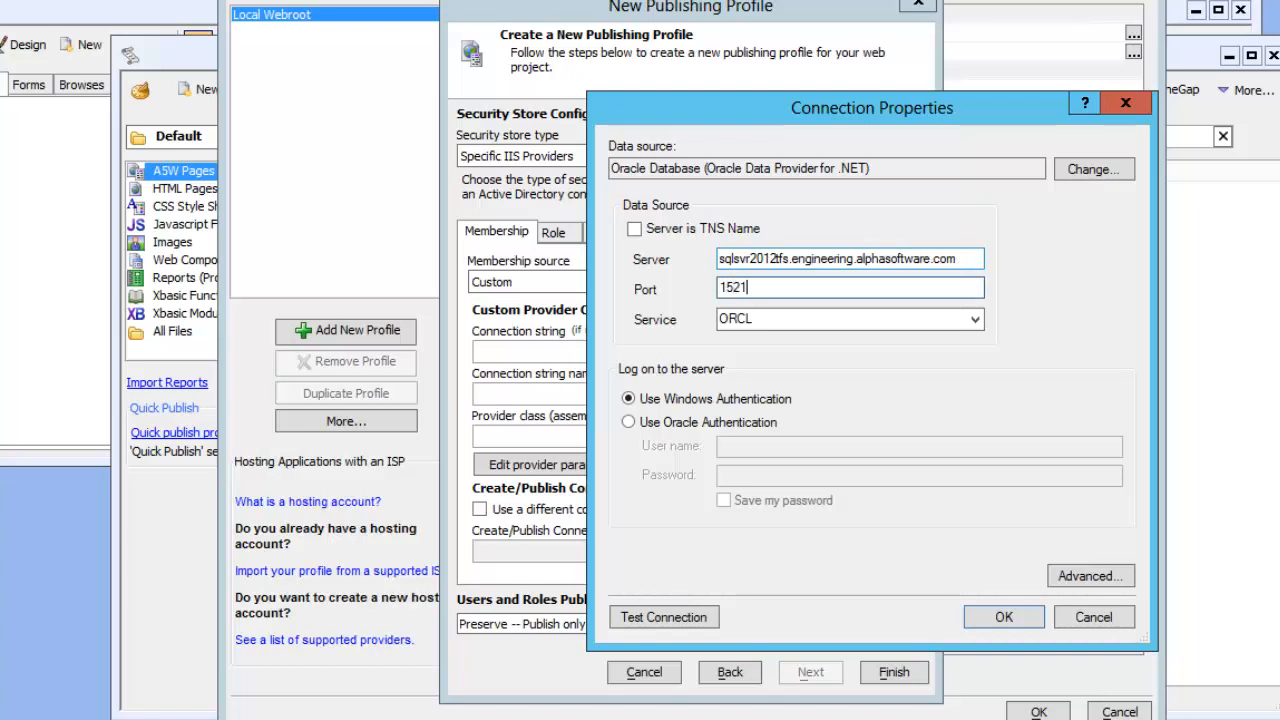
{"action": "left_click", "coordinate": [975, 319]}
{"action": "left_click", "coordinate": [755, 356]}
- Use Oracle authentication with user name AA_IIS_SECURITY and the account password, test the connection, and accept it
{"action": "left_click", "coordinate": [660, 422]}
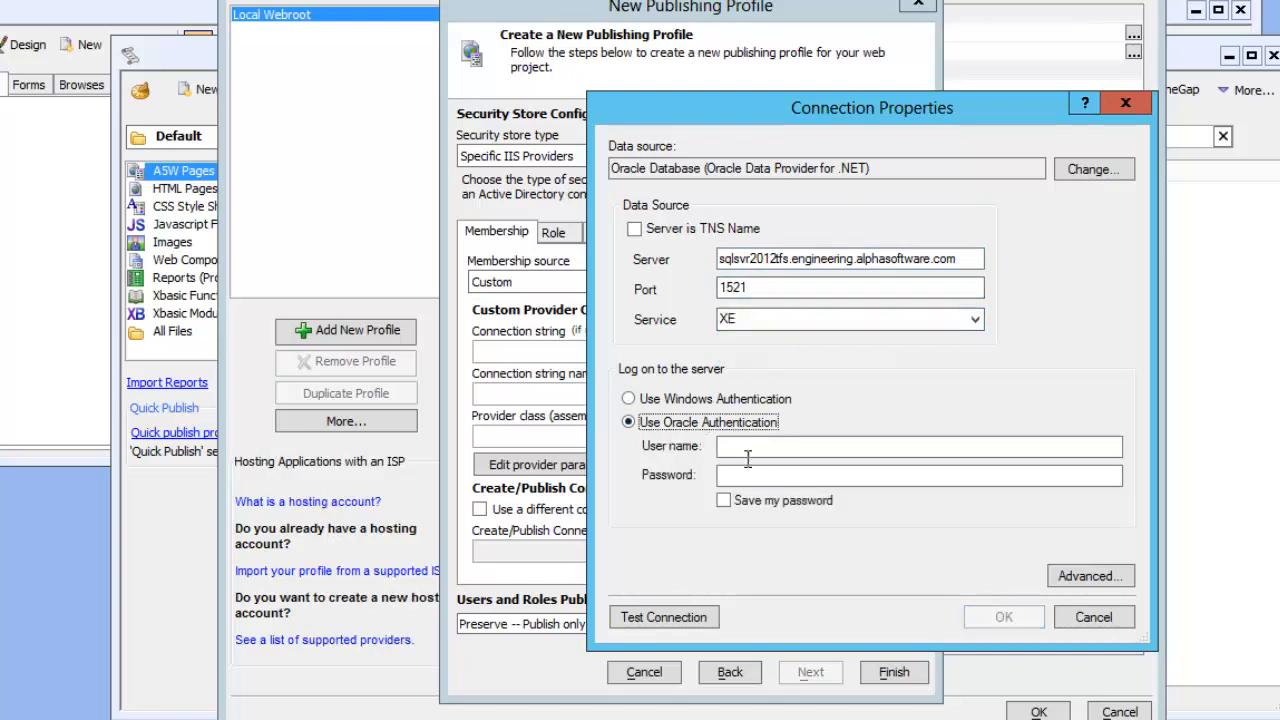
{"action": "left_click", "coordinate": [757, 447]}
{"action": "type", "text": "AA_"}
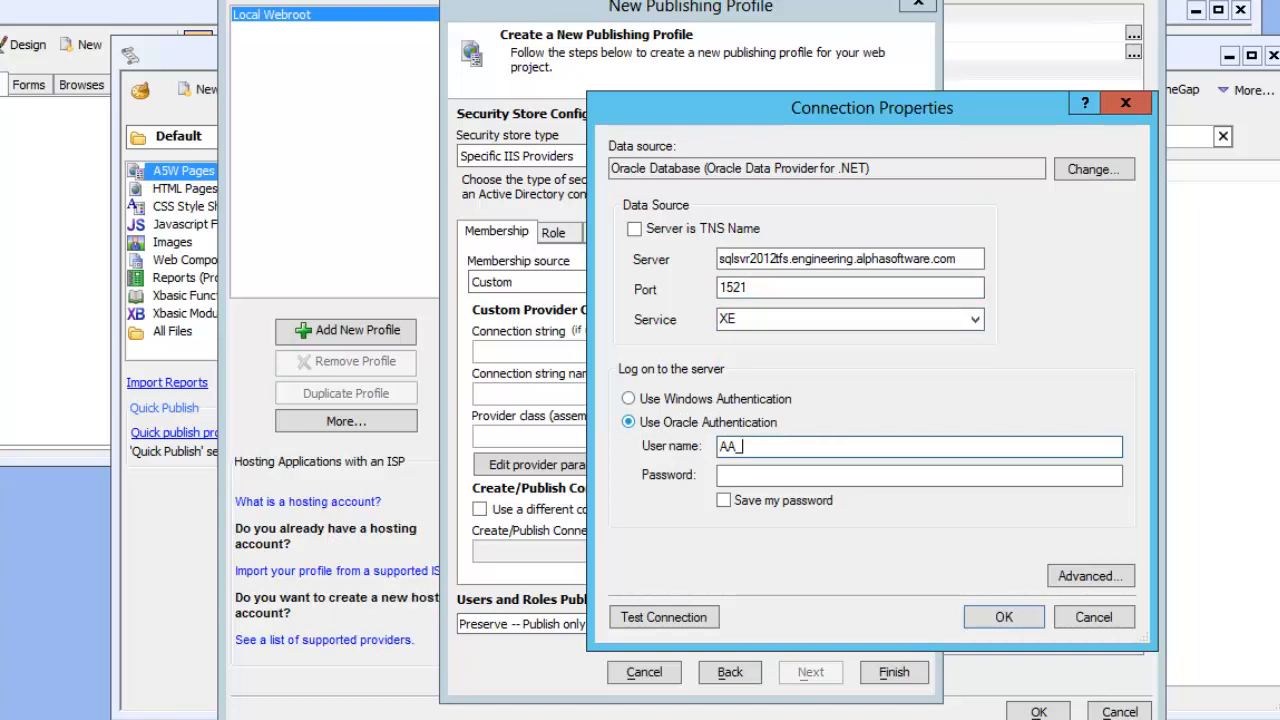
{"action": "type", "text": "IIS_SECURITY"}
{"action": "key", "text": "Tab"}
{"action": "type", "text": "******"}
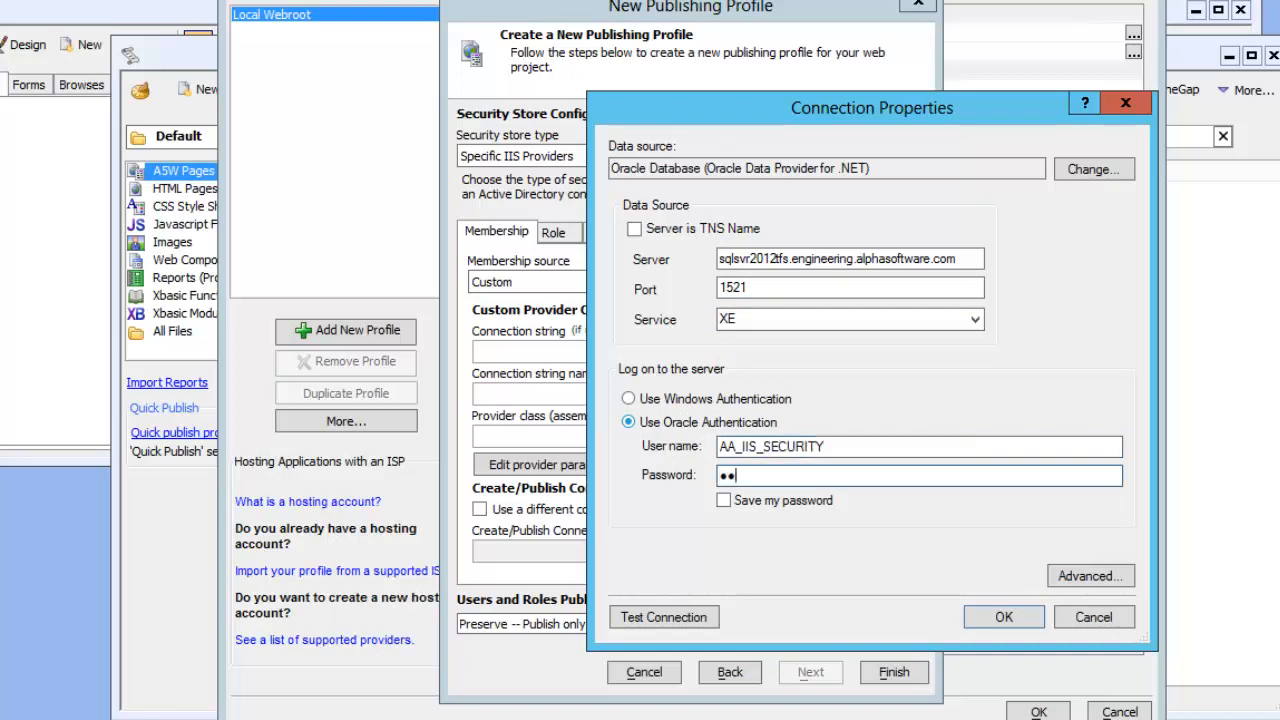
{"action": "left_click", "coordinate": [717, 617]}
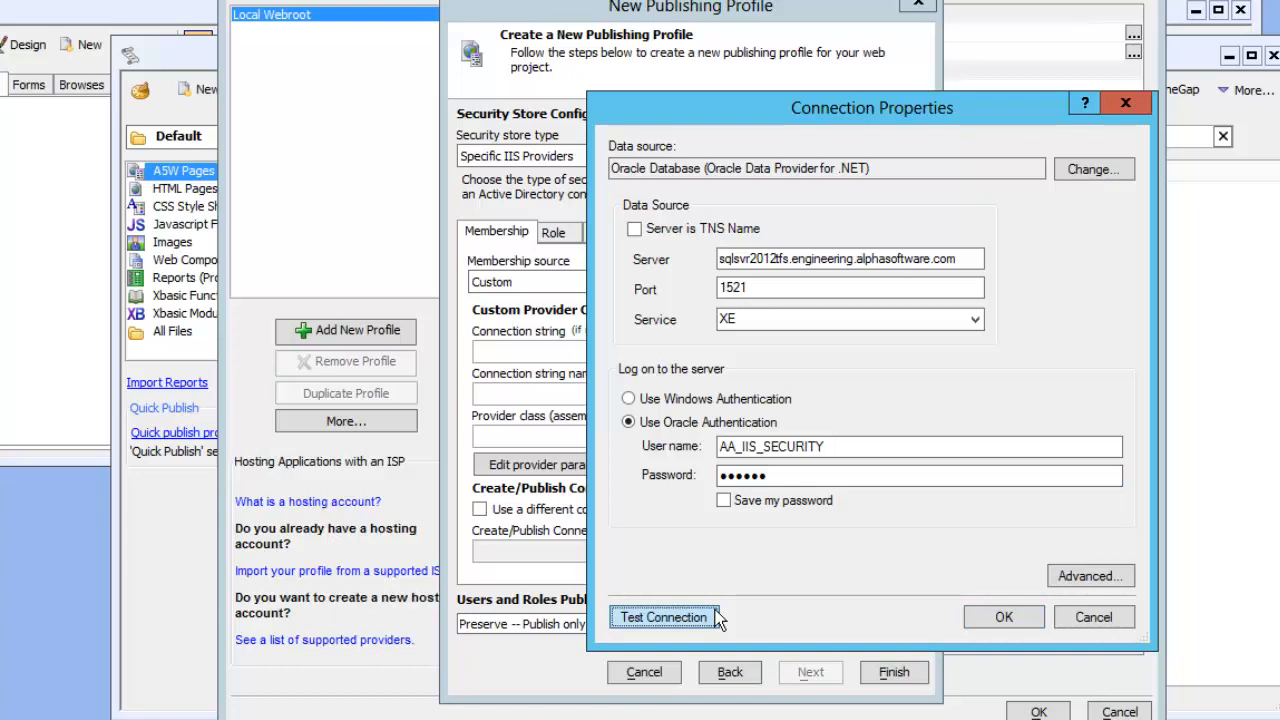
{"action": "left_click", "coordinate": [948, 430]}
{"action": "left_click", "coordinate": [1000, 616]}
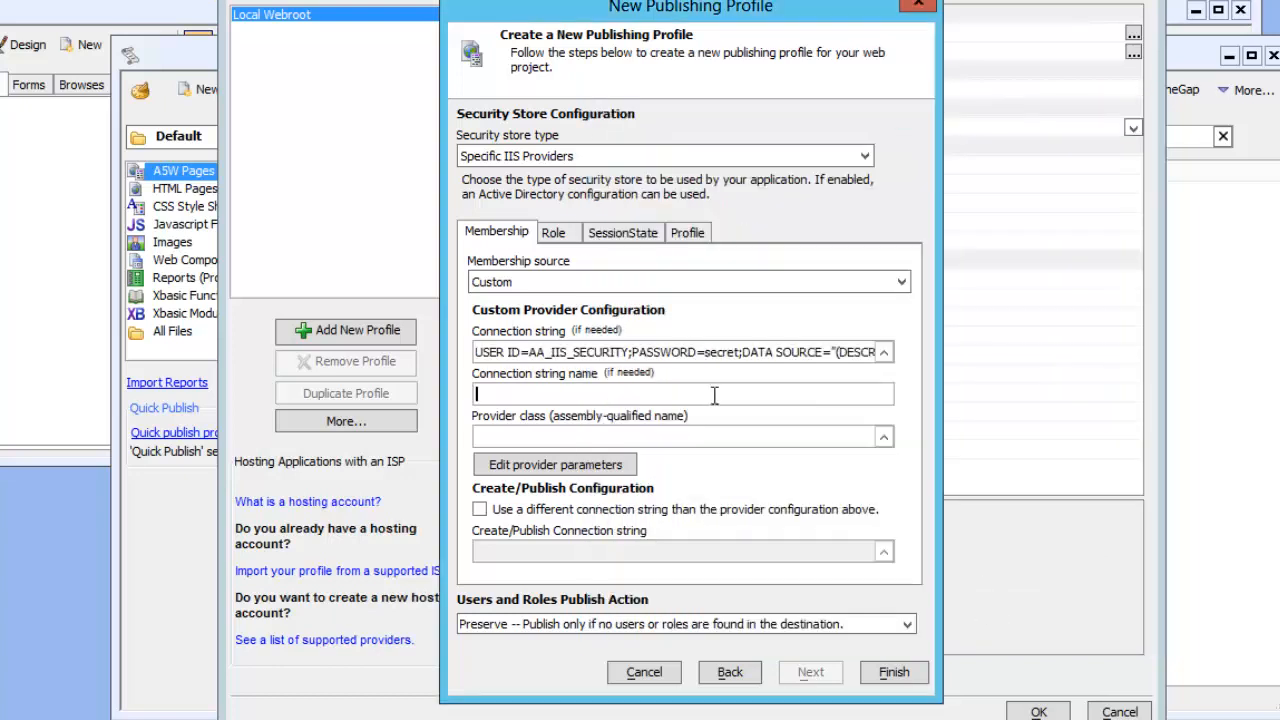
- Name the connection string OracleCS and choose OracleMembershipProvider from the x86 Oracle.Web 2.121.2.0 assembly as the provider class
{"action": "type", "text": "OracleCS"}
{"action": "left_click", "coordinate": [884, 437]}
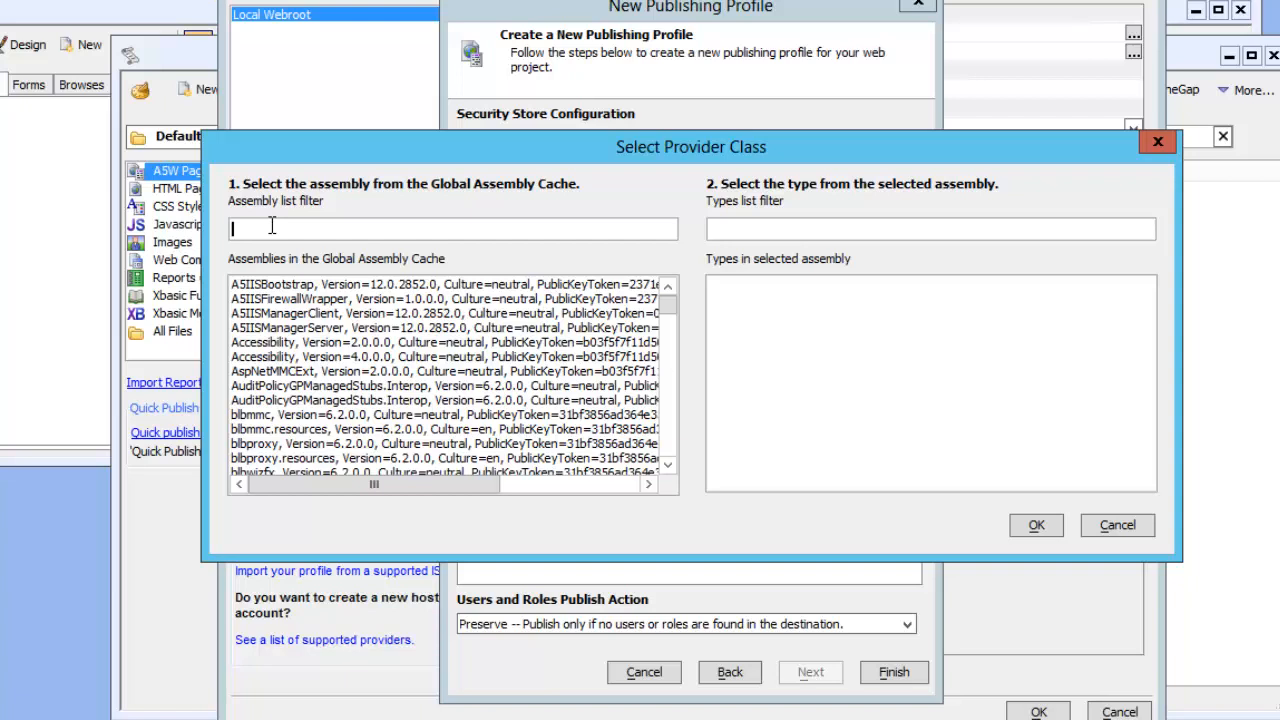
{"action": "type", "text": "oracle"}
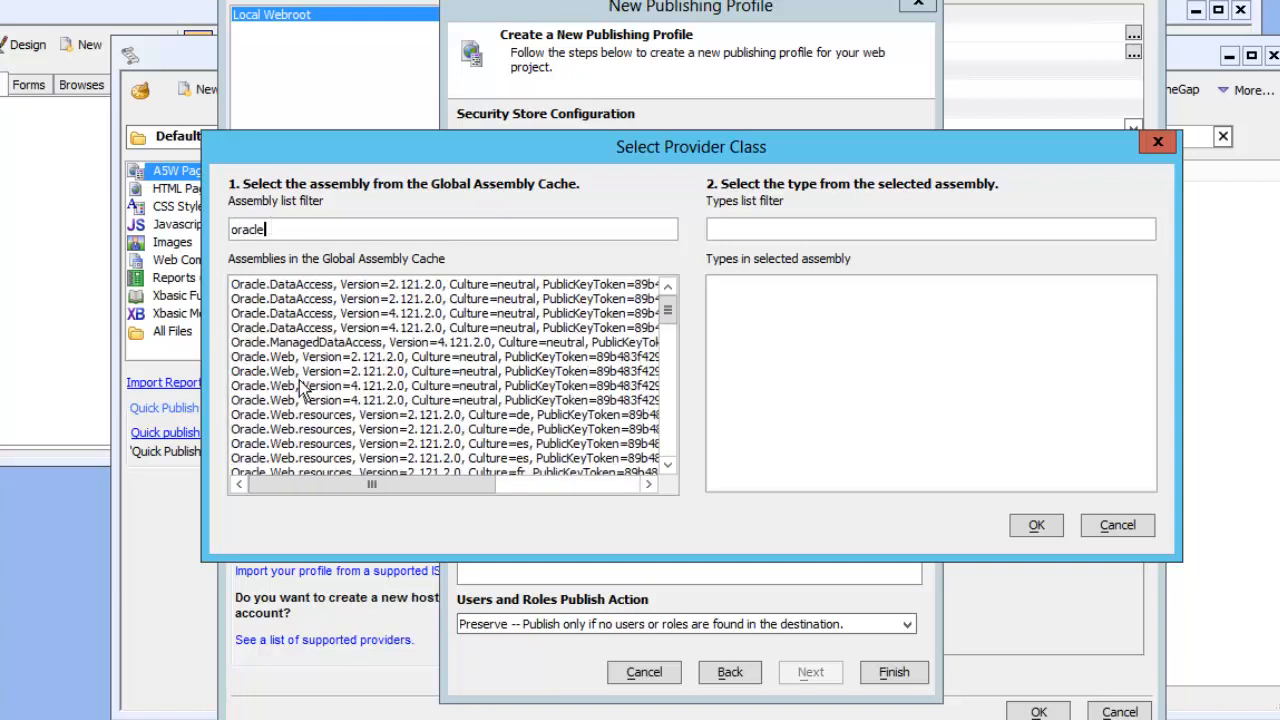
{"action": "left_click", "coordinate": [298, 373]}
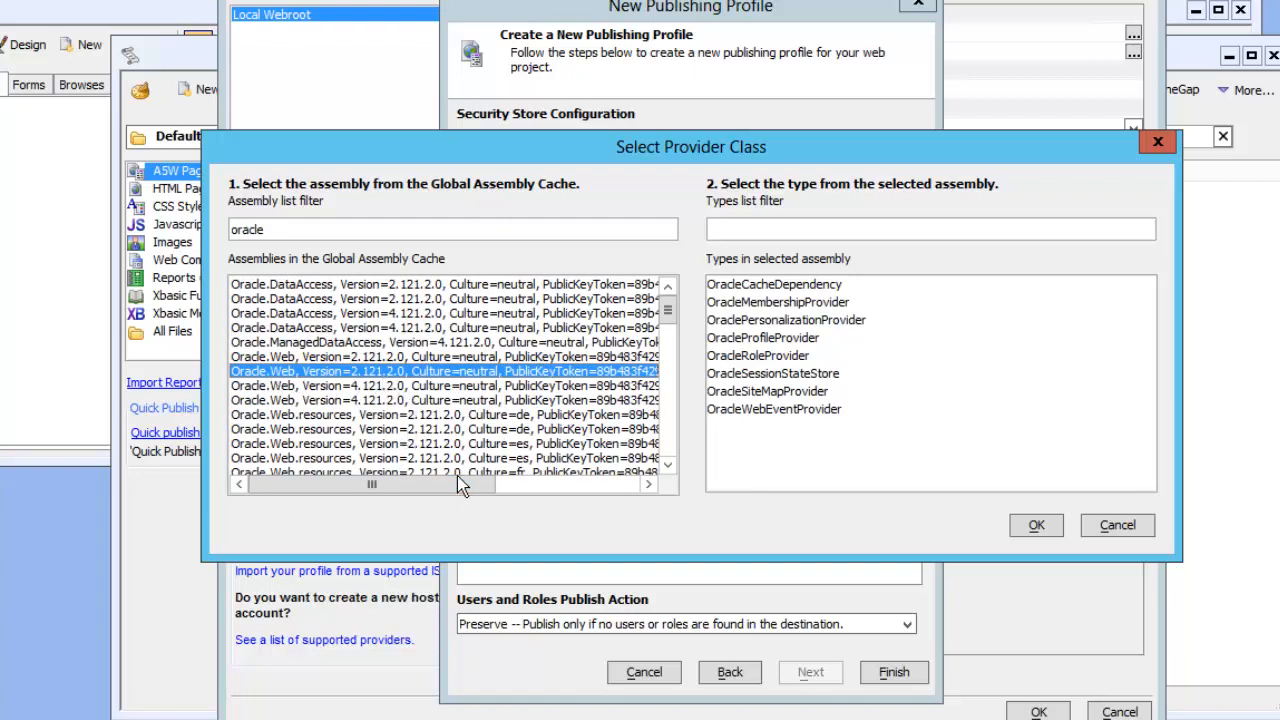
{"action": "left_click_drag", "start_coordinate": [462, 490], "coordinate": [642, 461]}
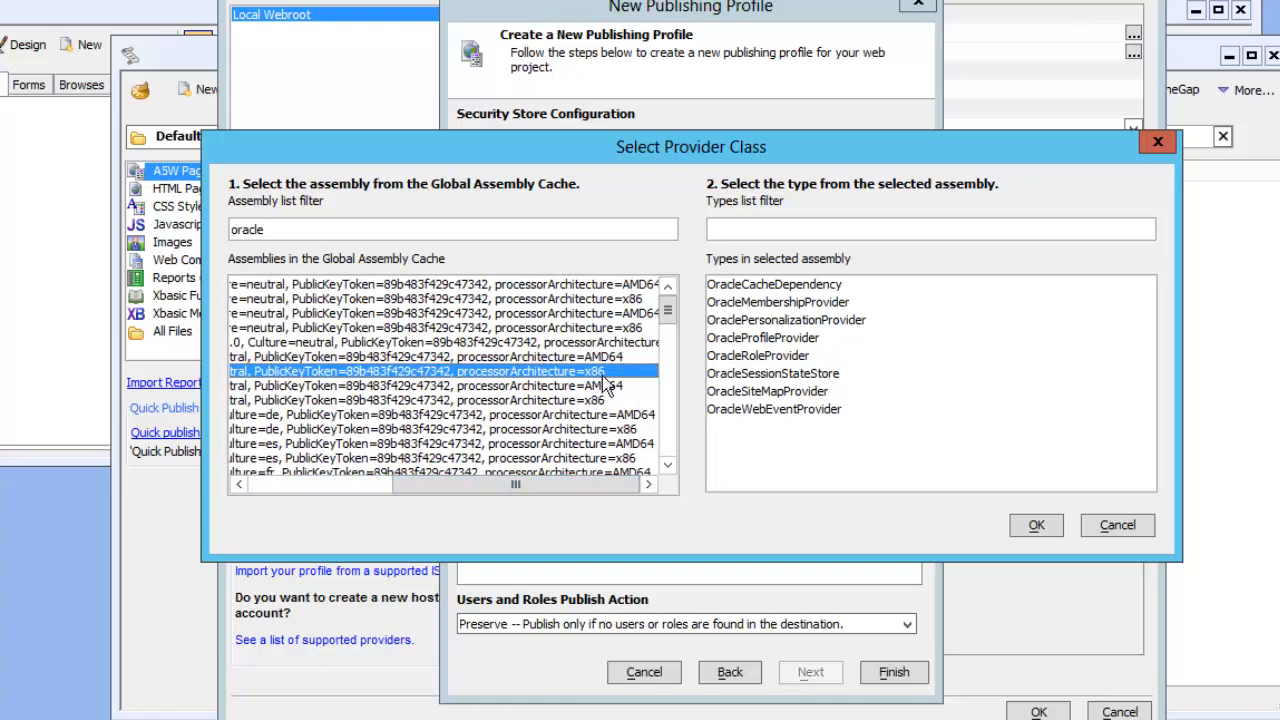
{"action": "left_click", "coordinate": [796, 303]}
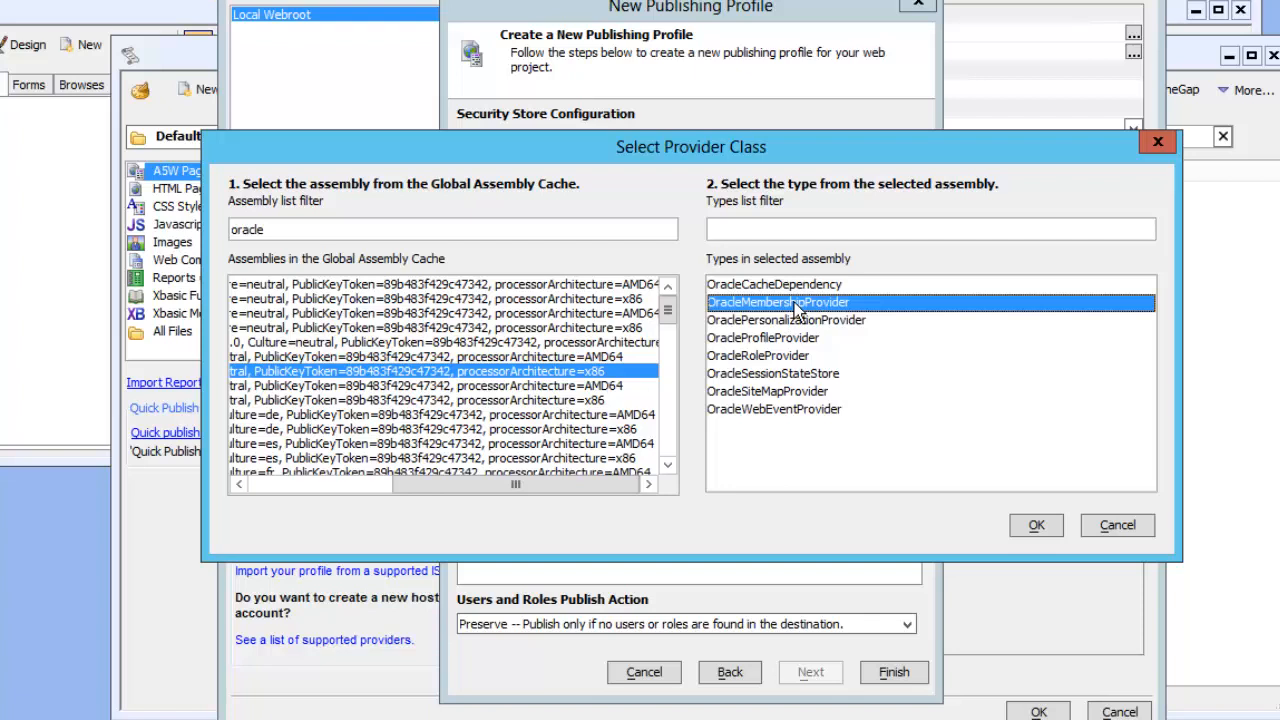
{"action": "left_click", "coordinate": [1048, 526]}
- Set the membership provider's ApplicationName parameter to /TestOracleVideo and save the provider parameters
{"action": "left_click", "coordinate": [614, 466]}
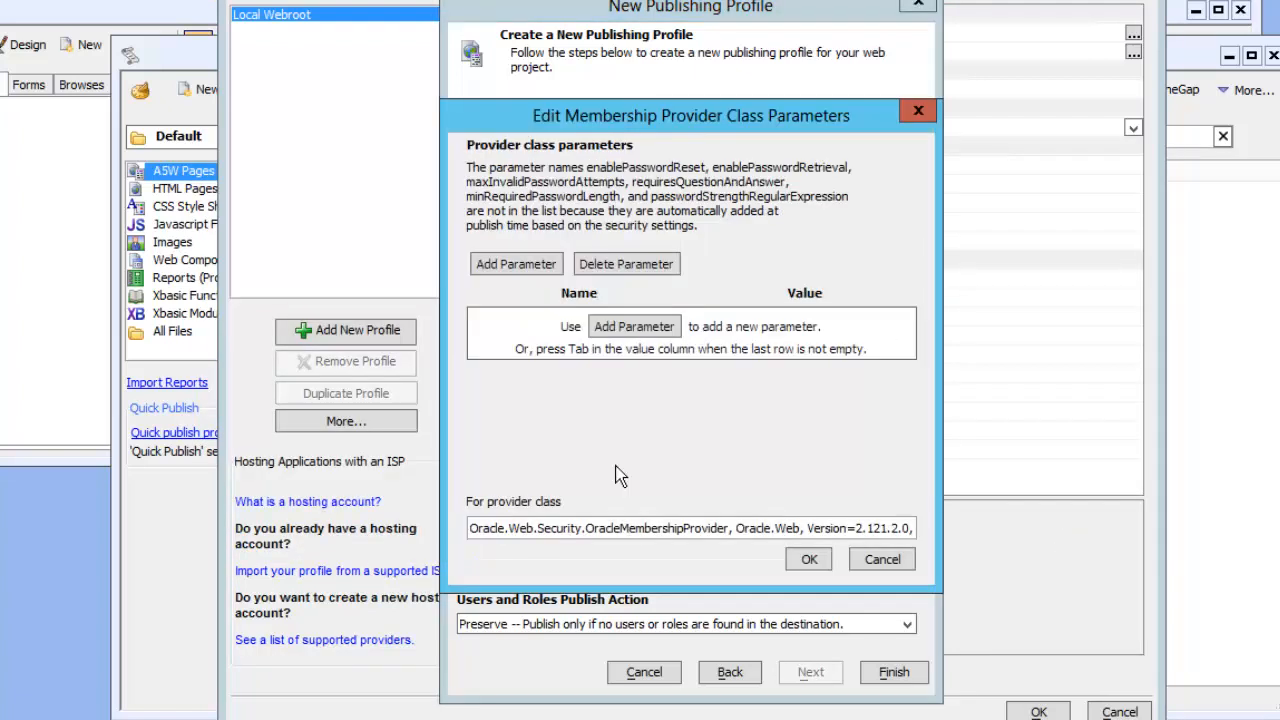
{"action": "left_click", "coordinate": [727, 323]}
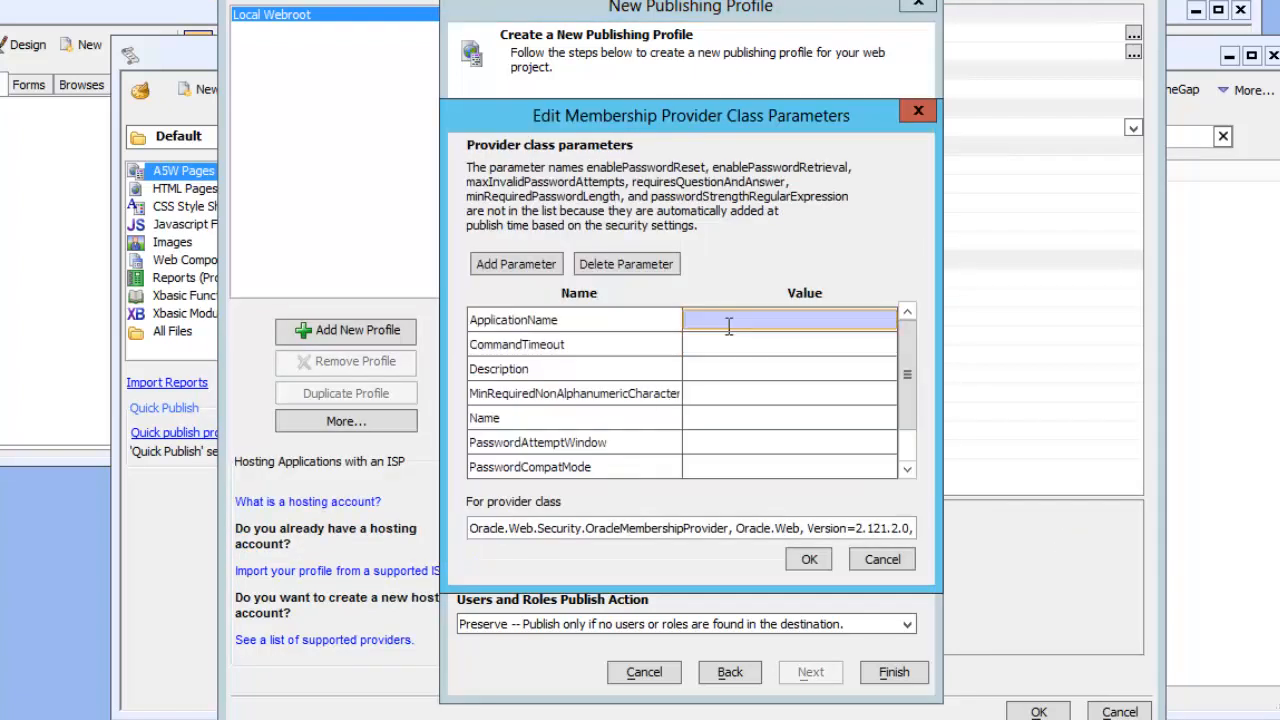
{"action": "type", "text": "/TestOracle"}
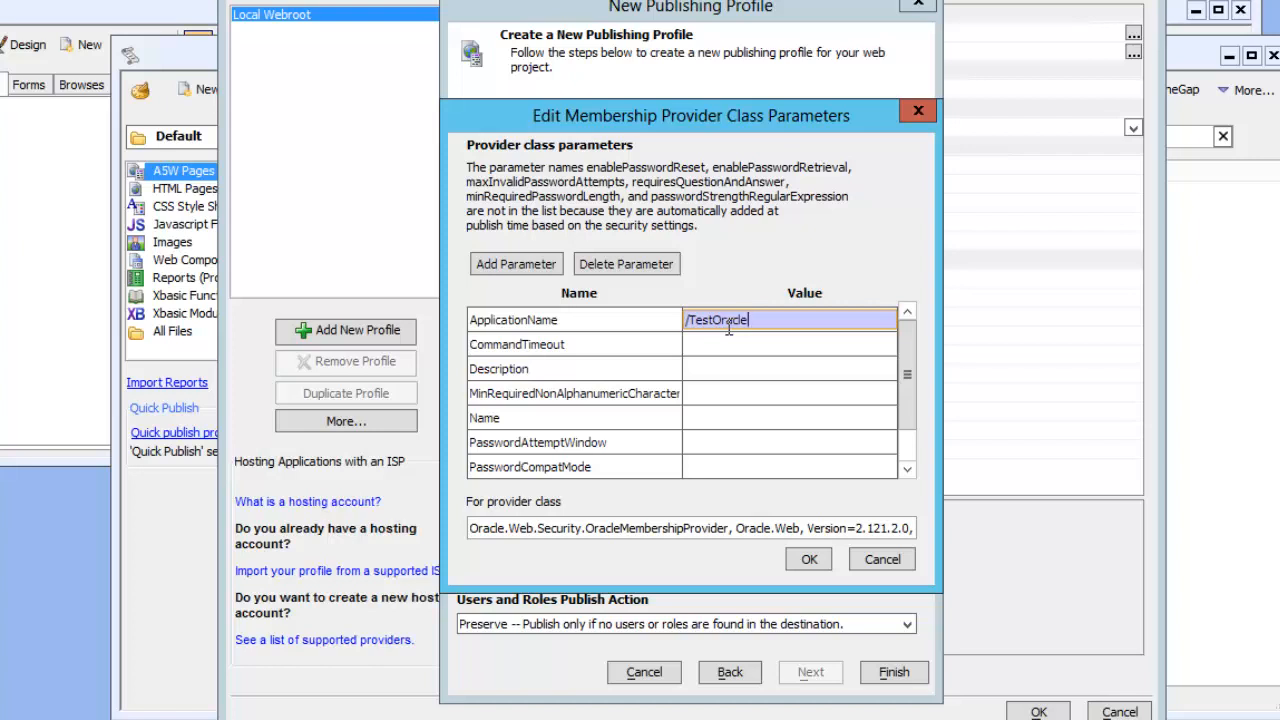
{"action": "type", "text": "Video"}
{"action": "left_click", "coordinate": [828, 551]}
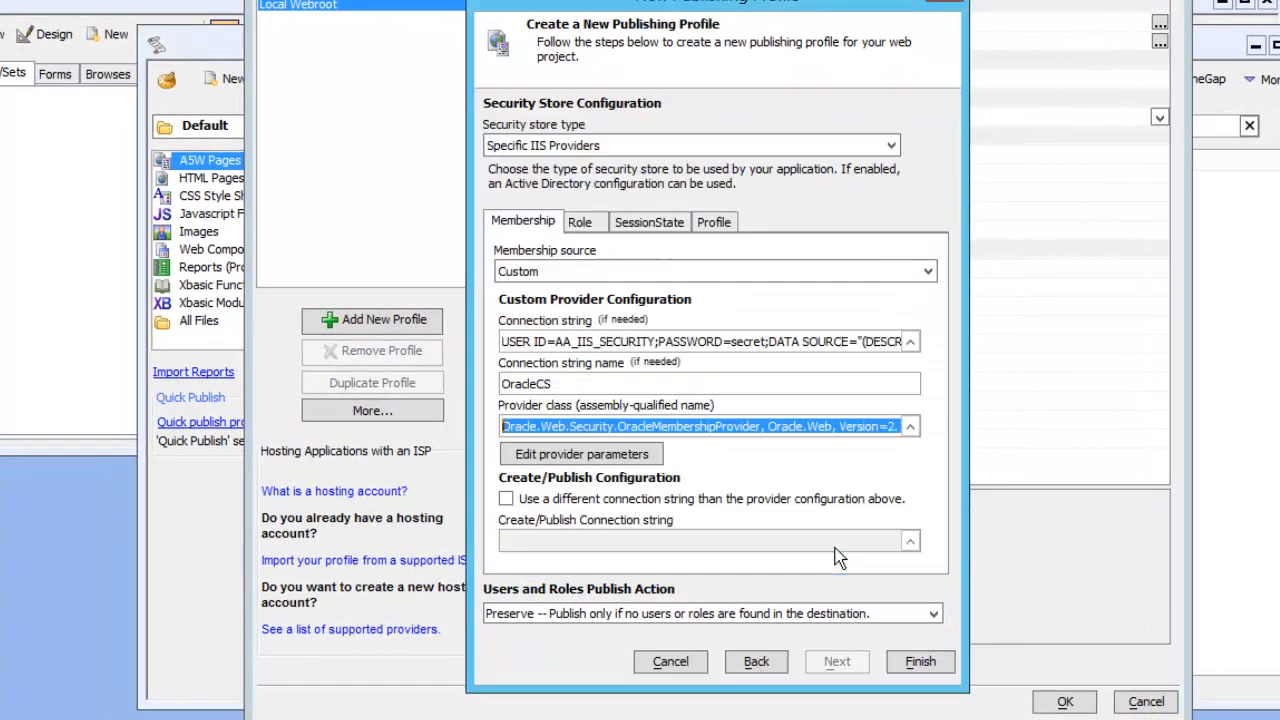
- Keep the users and roles publish action at Preserve and set the role source to Custom
{"action": "left_click", "coordinate": [620, 613]}
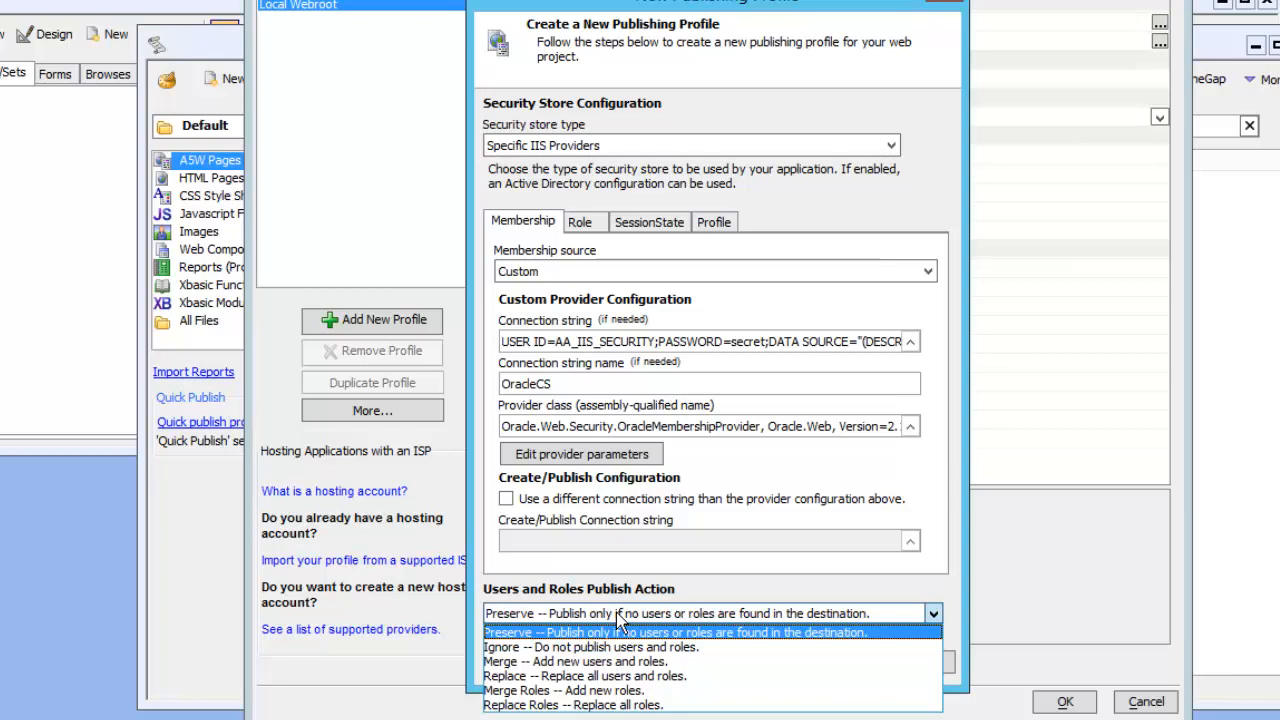
{"action": "left_click", "coordinate": [616, 614]}
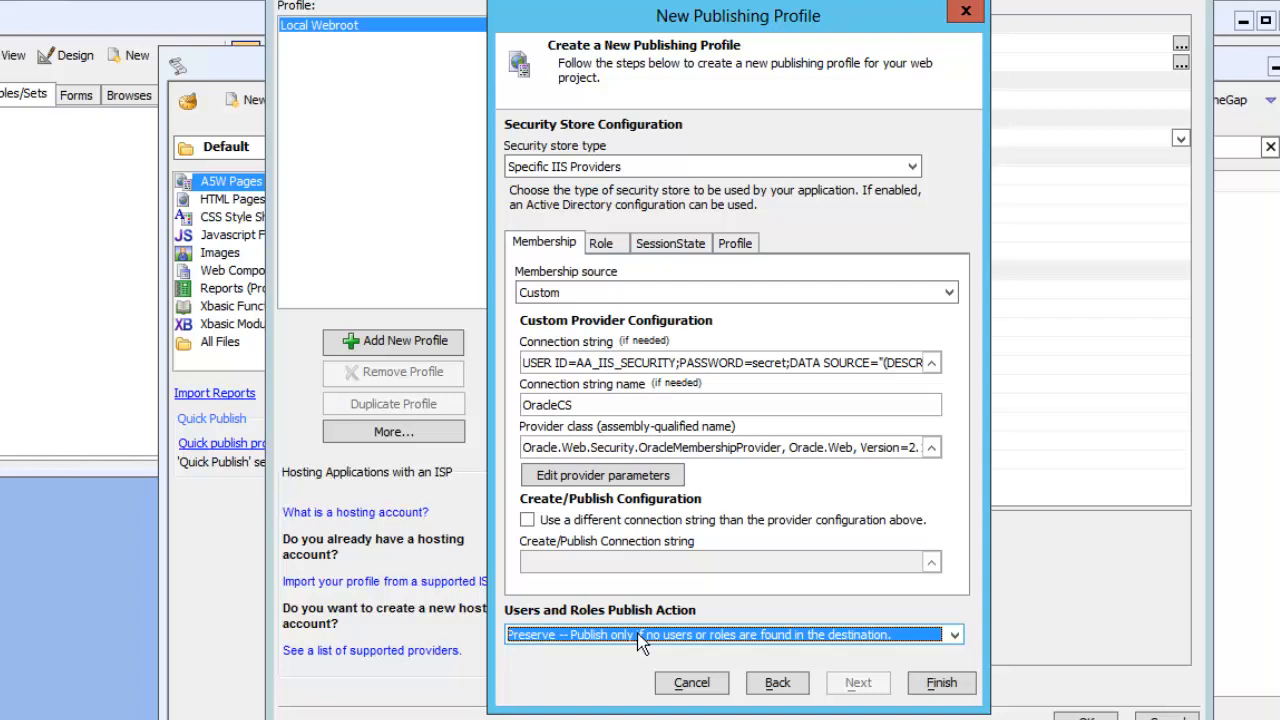
{"action": "left_click", "coordinate": [603, 244]}
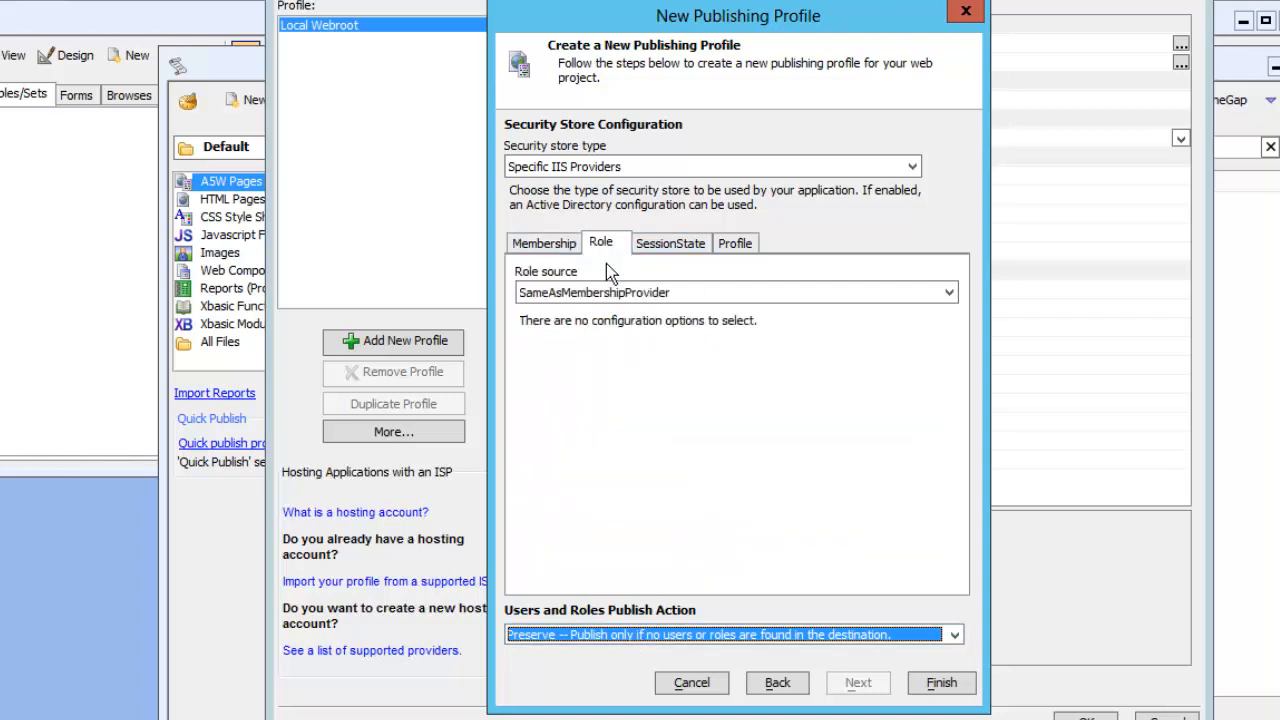
{"action": "left_click", "coordinate": [600, 292]}
{"action": "left_click", "coordinate": [595, 342]}
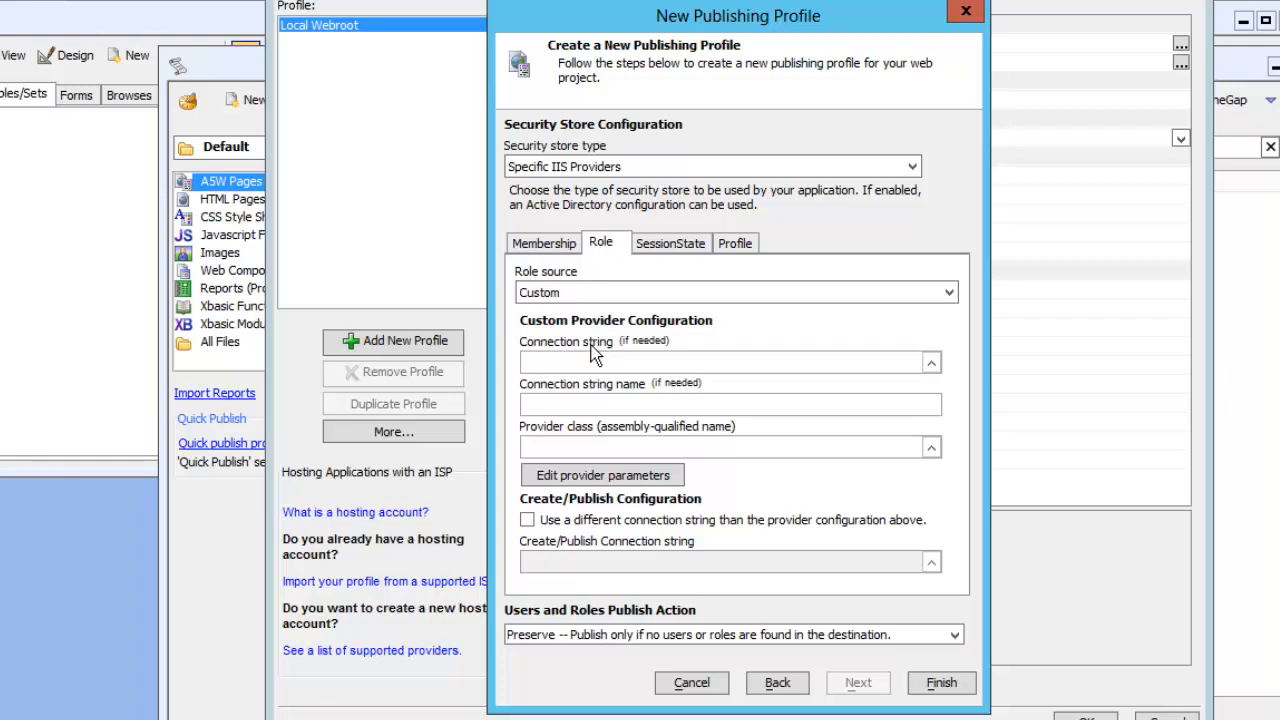
- Start building the role provider's connection string and change its data source to Oracle Database
{"action": "left_click", "coordinate": [929, 364]}
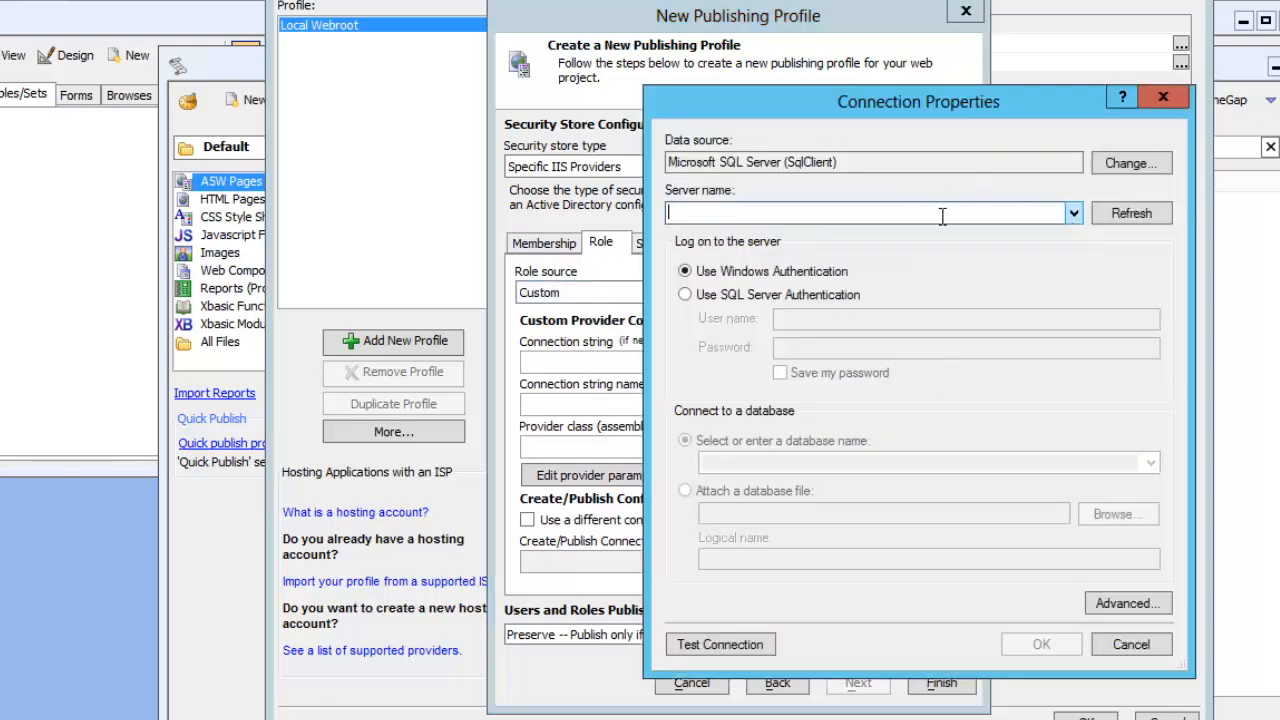
{"action": "left_click", "coordinate": [1127, 164]}
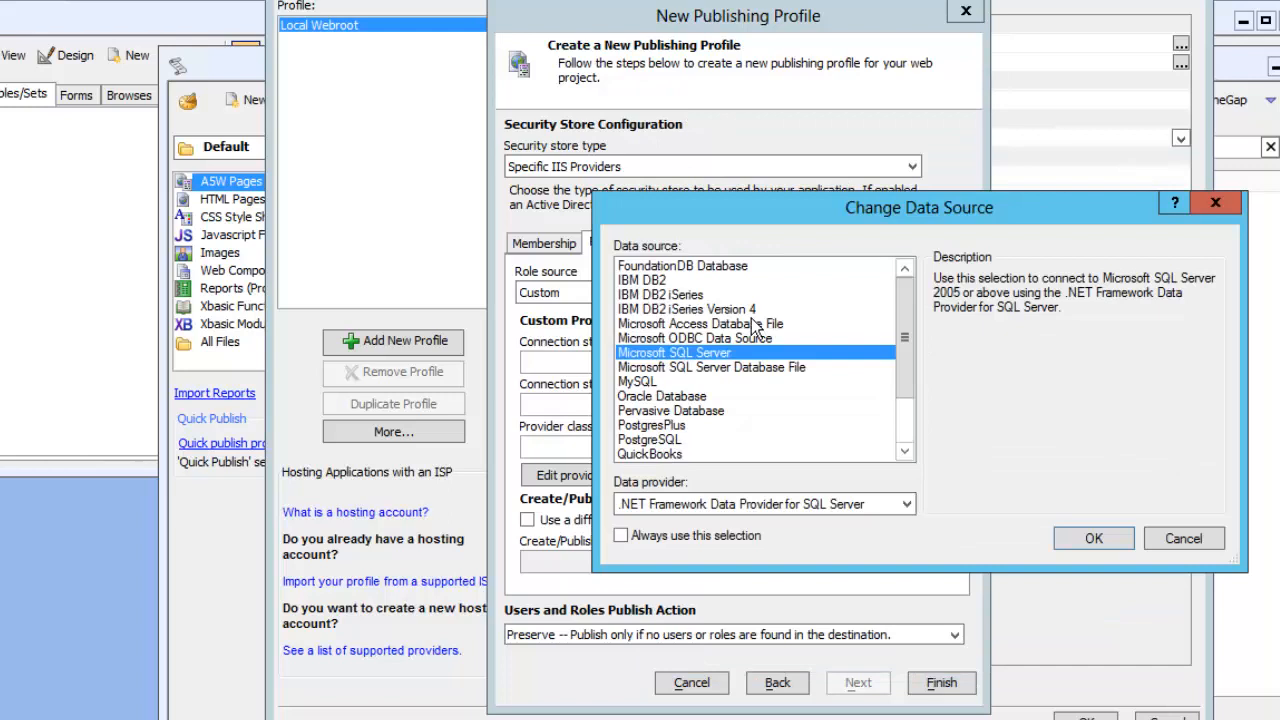
{"action": "left_click", "coordinate": [690, 397]}
{"action": "left_click", "coordinate": [1073, 541]}
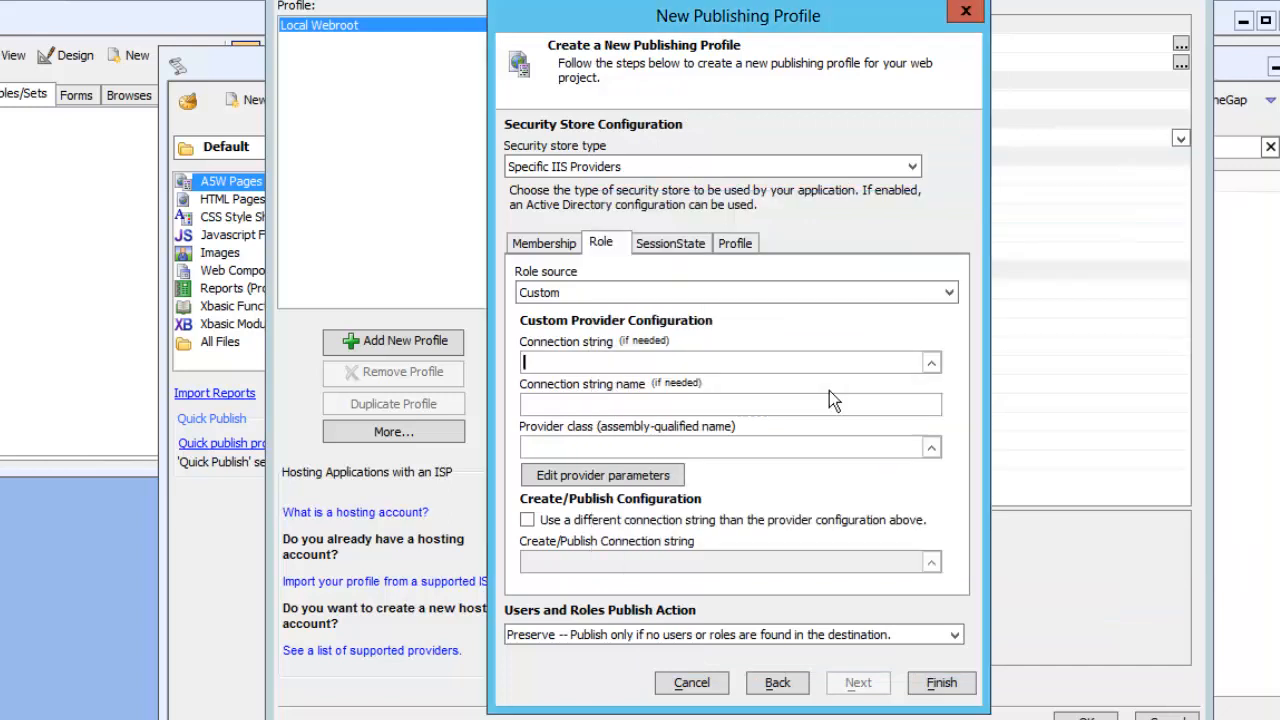
- Turn off Server is TNS Name for the role connection and set server sqlsvr2012tfs.engineering.alphasoftware.com, port 1521, service XE
{"action": "left_click", "coordinate": [683, 240]}
{"action": "left_click", "coordinate": [818, 270]}
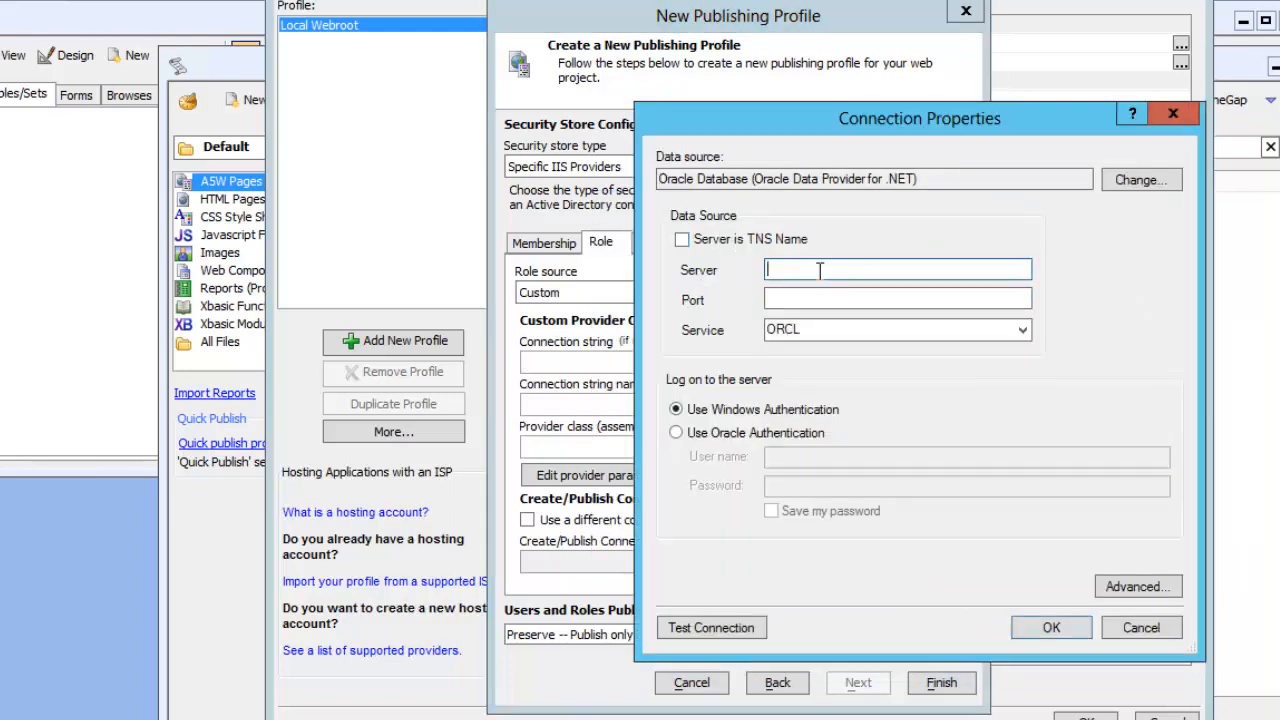
{"action": "type", "text": "sqlsvr2012tfs.en"}
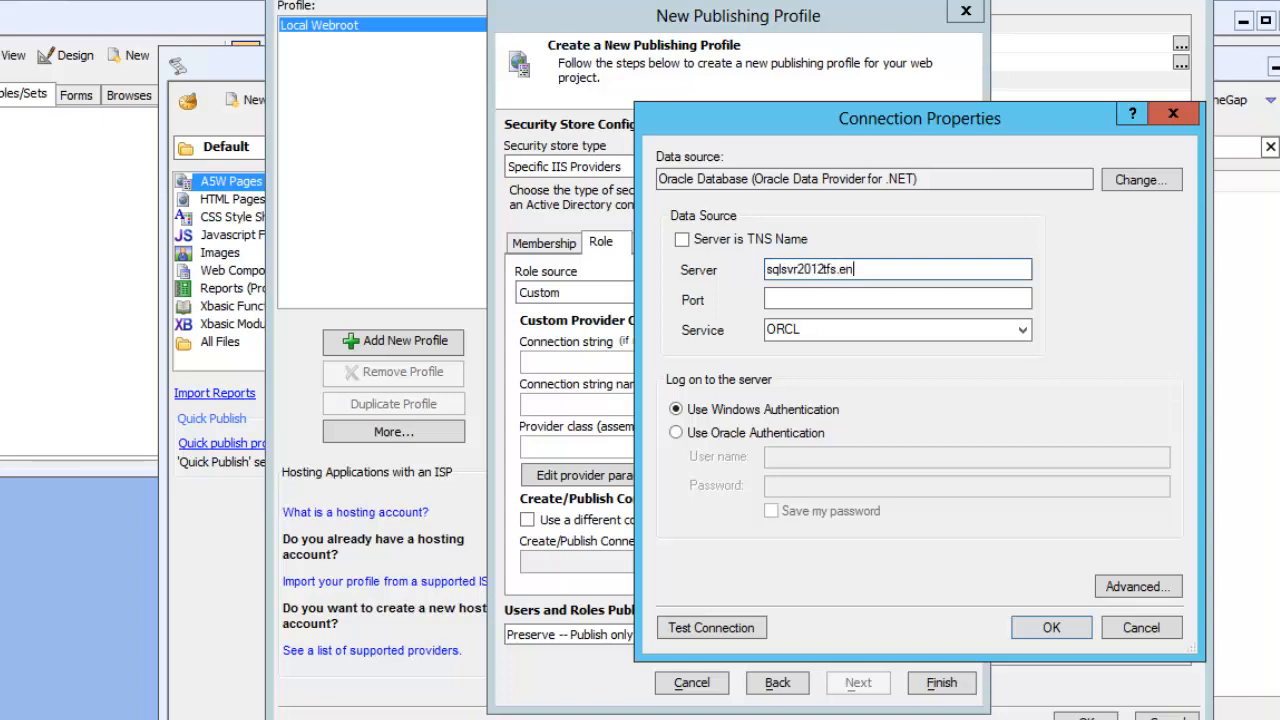
{"action": "type", "text": "gineering.alphasoftware.com"}
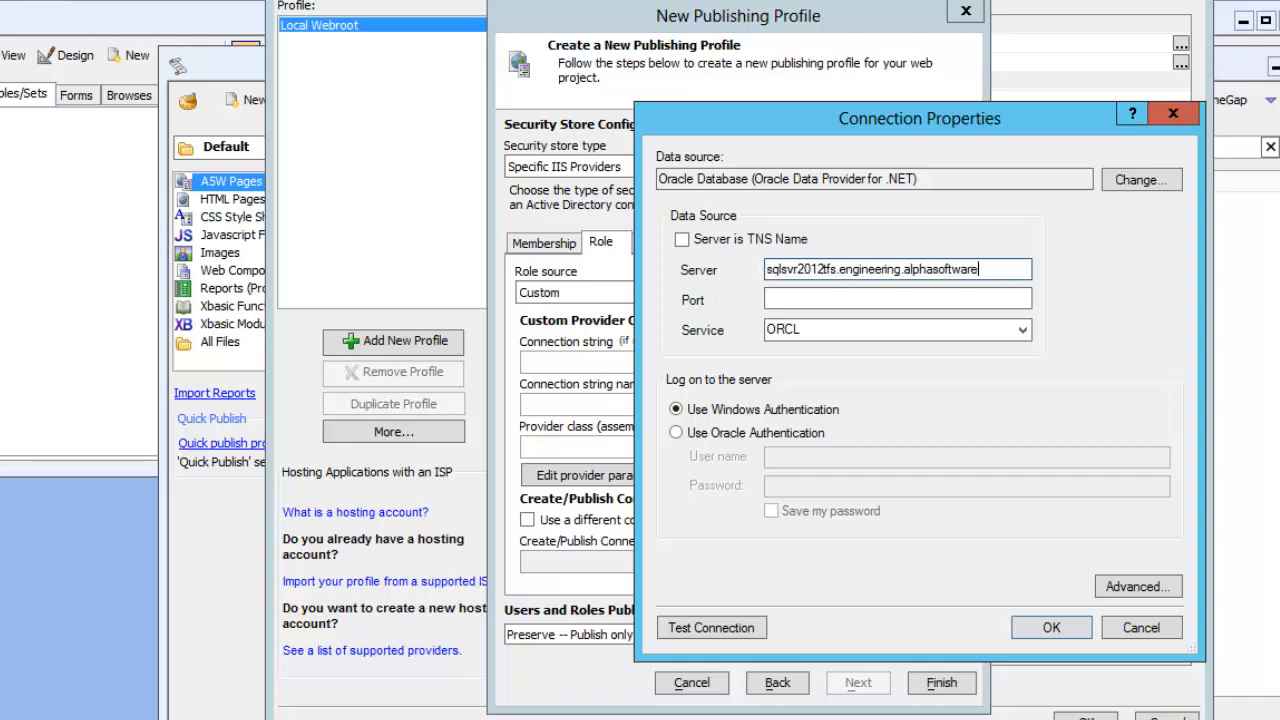
{"action": "left_click", "coordinate": [812, 294]}
{"action": "type", "text": "1521"}
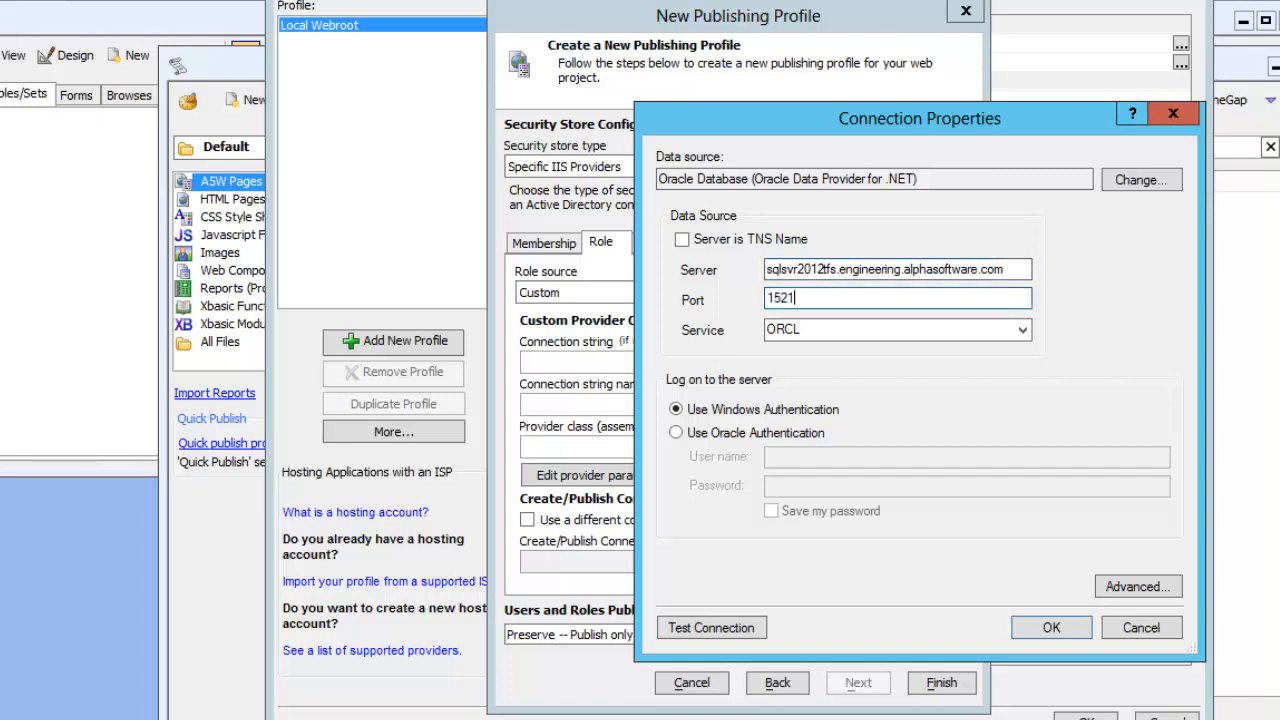
{"action": "left_click", "coordinate": [1022, 330]}
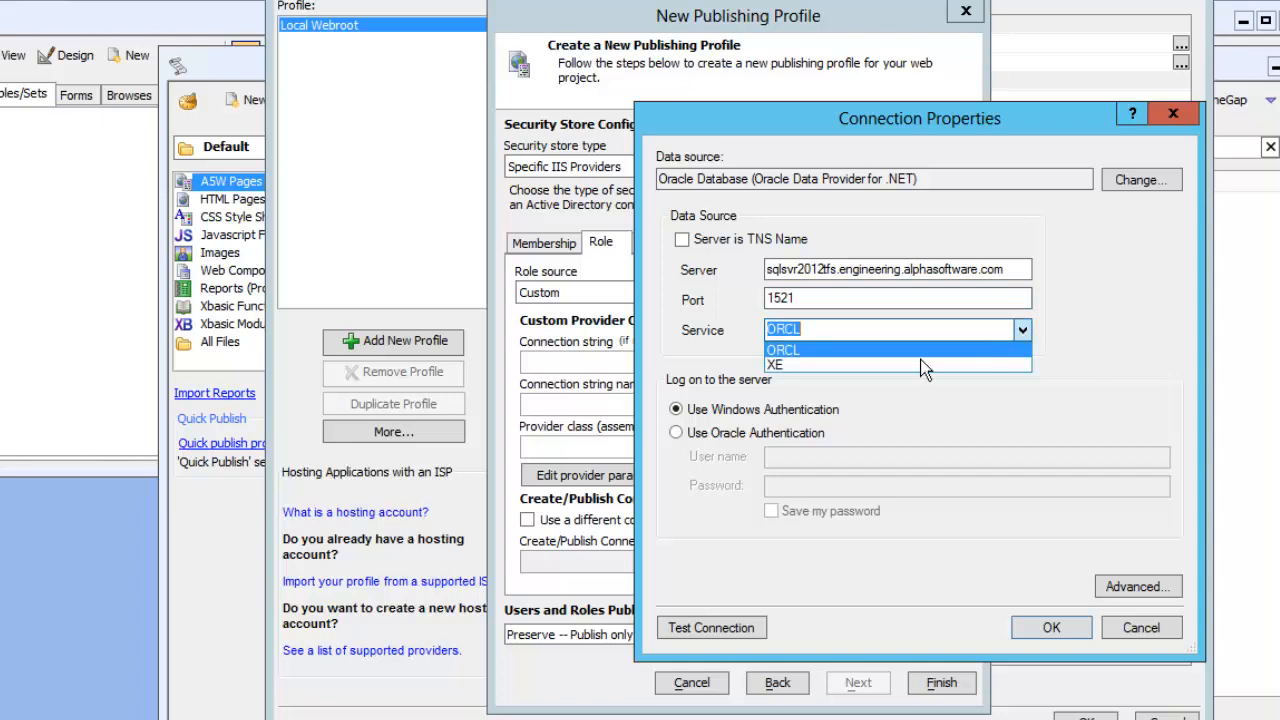
{"action": "left_click", "coordinate": [872, 365]}
- Use Oracle authentication for the role connection with user name AA_IIS_SECURITY and the account password, test the connection, and accept it
{"action": "left_click", "coordinate": [765, 433]}
{"action": "left_click", "coordinate": [811, 459]}
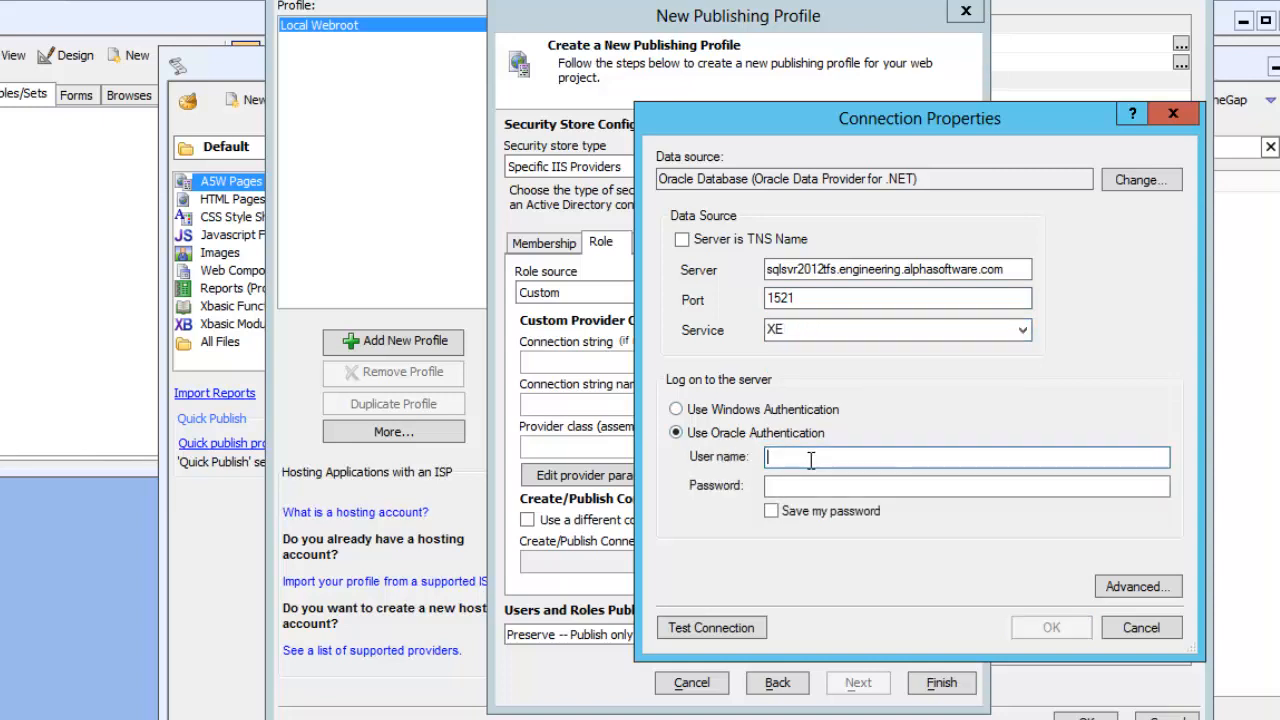
{"action": "type", "text": "AA_IIS_"}
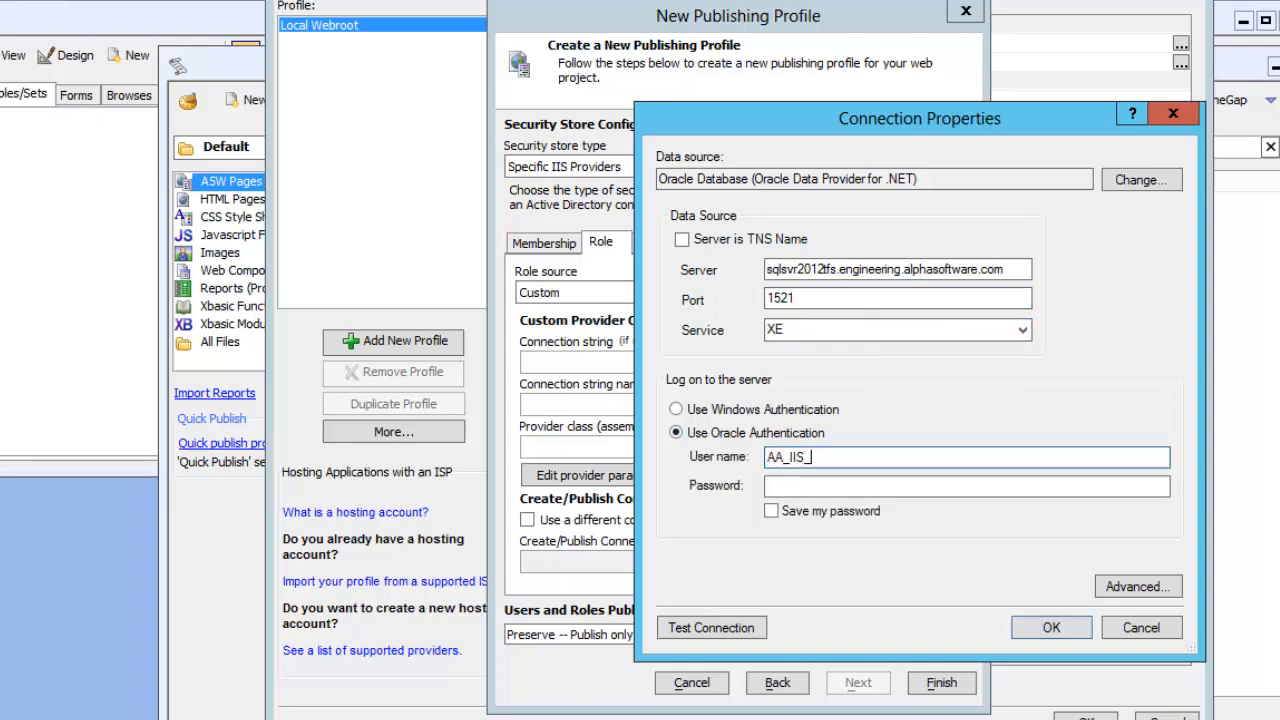
{"action": "type", "text": "SECURITY"}
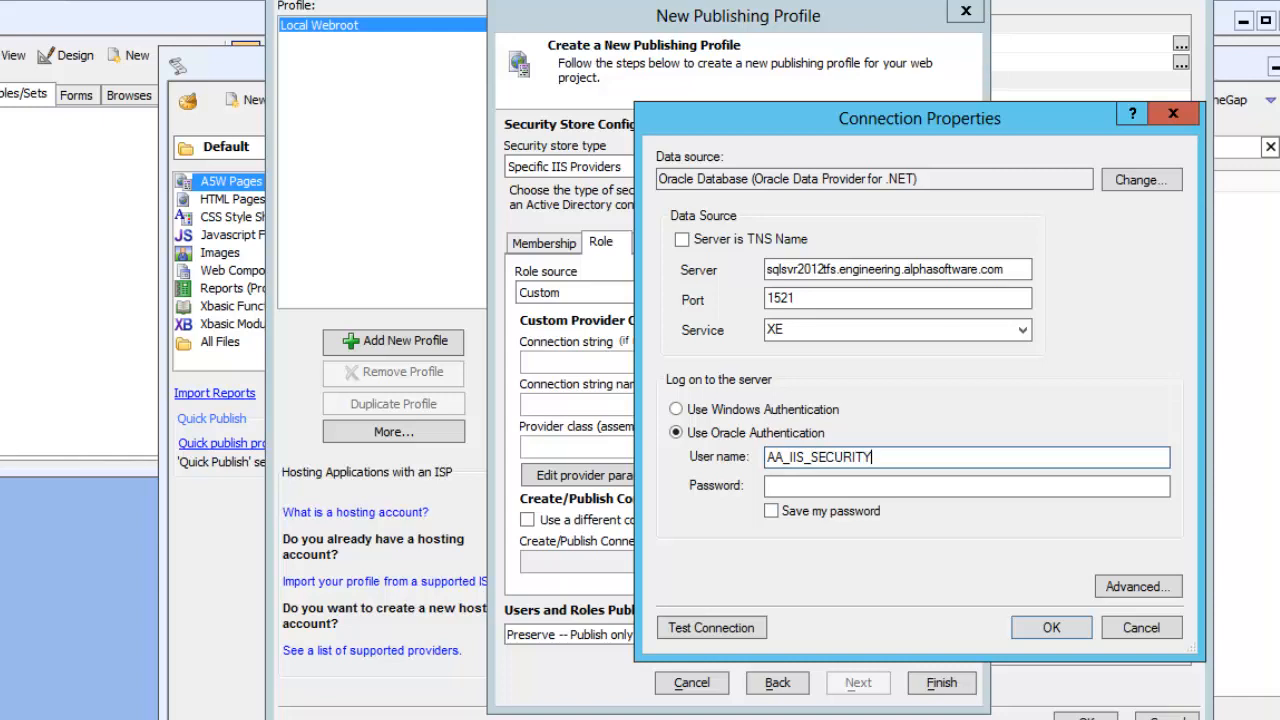
{"action": "key", "text": "Tab"}
{"action": "type", "text": "*******"}
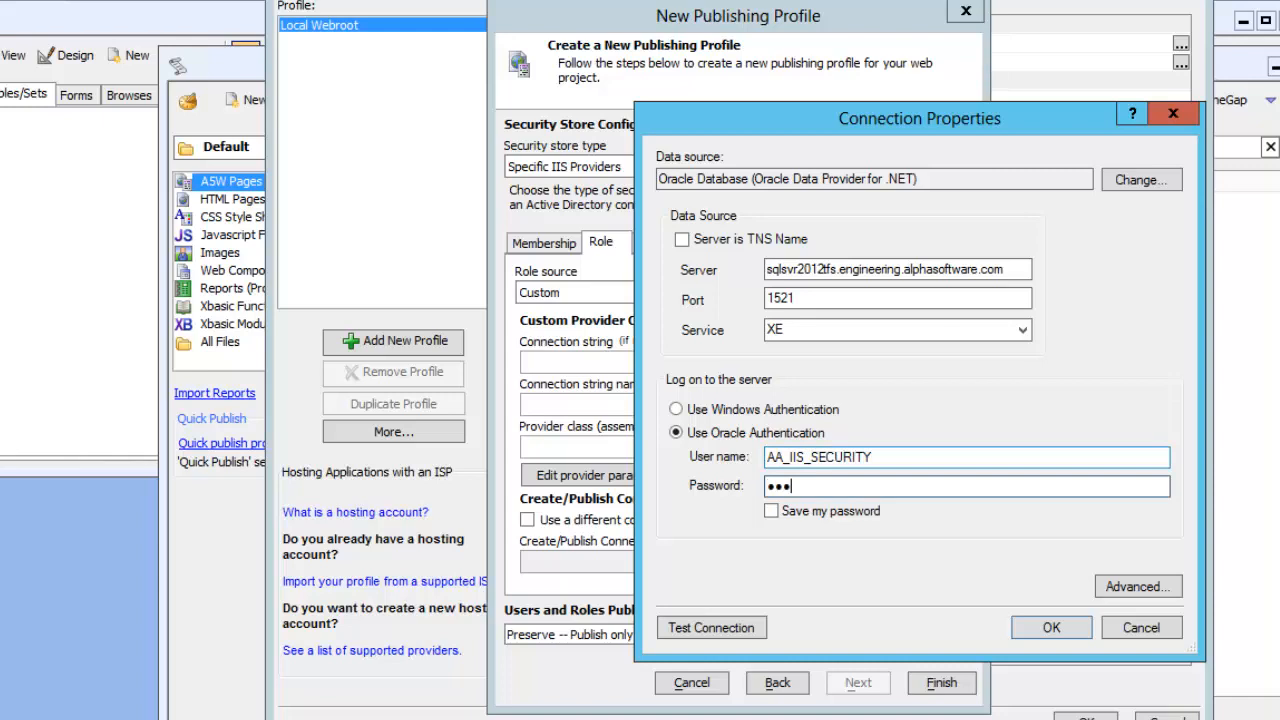
{"action": "left_click", "coordinate": [705, 628]}
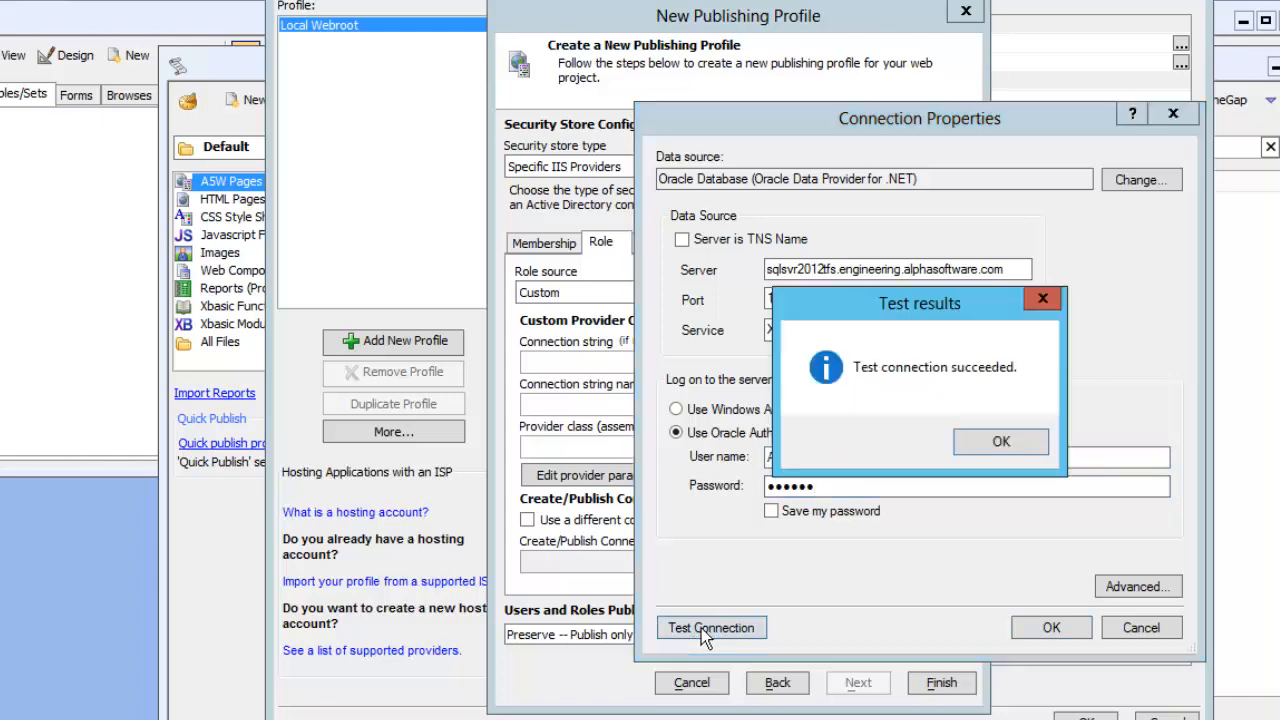
{"action": "left_click", "coordinate": [995, 439]}
{"action": "left_click", "coordinate": [1050, 628]}
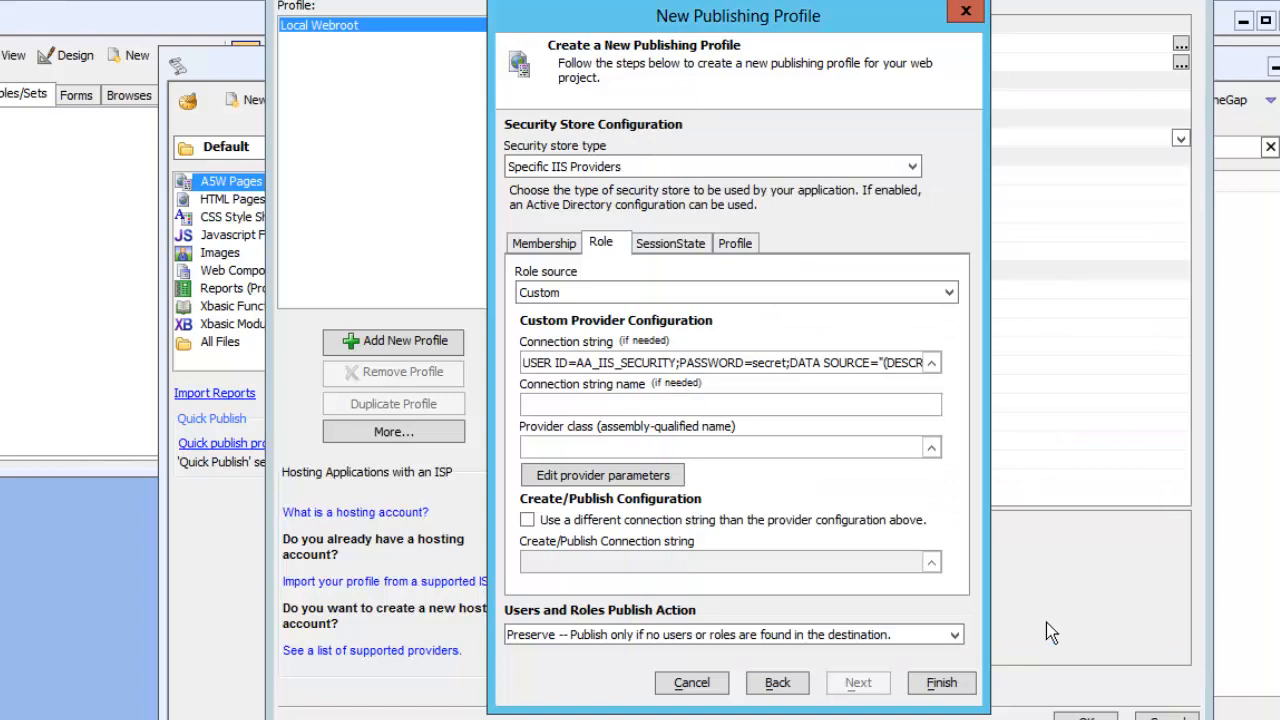
- Name the role connection string OracleCS and choose OracleRoleProvider from the second Oracle.Web 2.121.2.0 assembly as the provider class
{"action": "type", "text": "OracleCS"}
{"action": "left_click", "coordinate": [929, 447]}
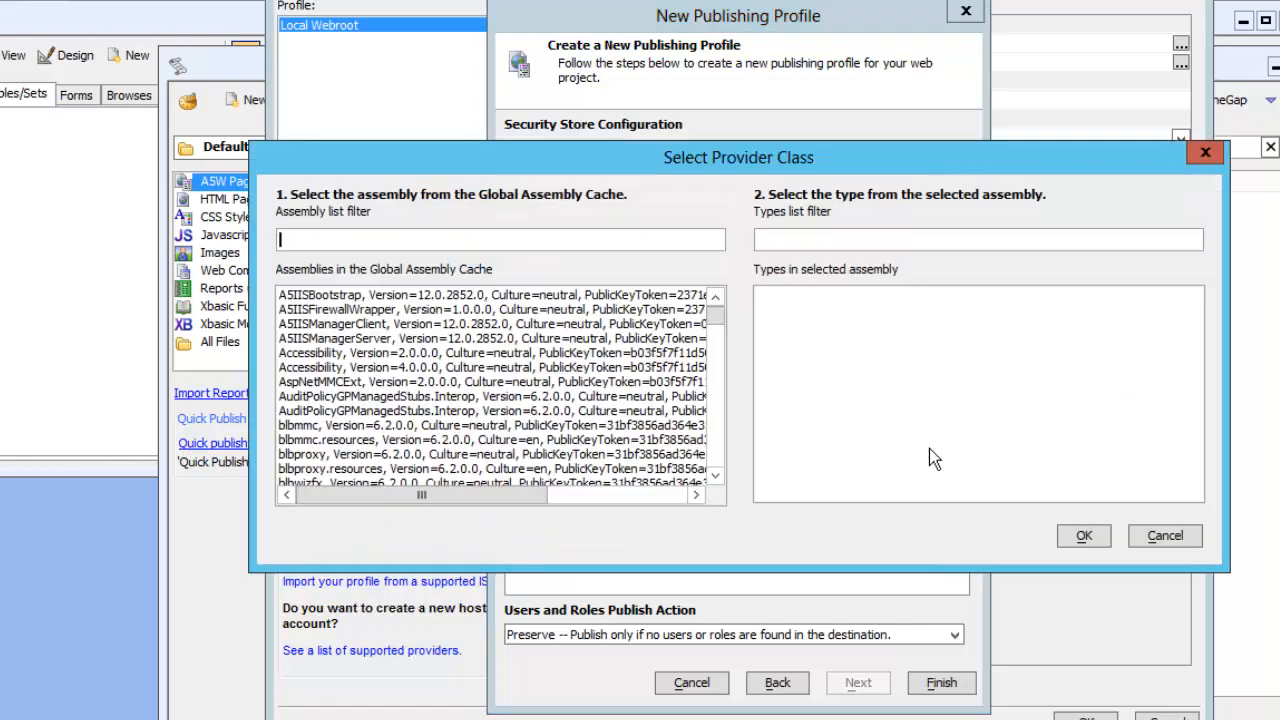
{"action": "type", "text": "oracle"}
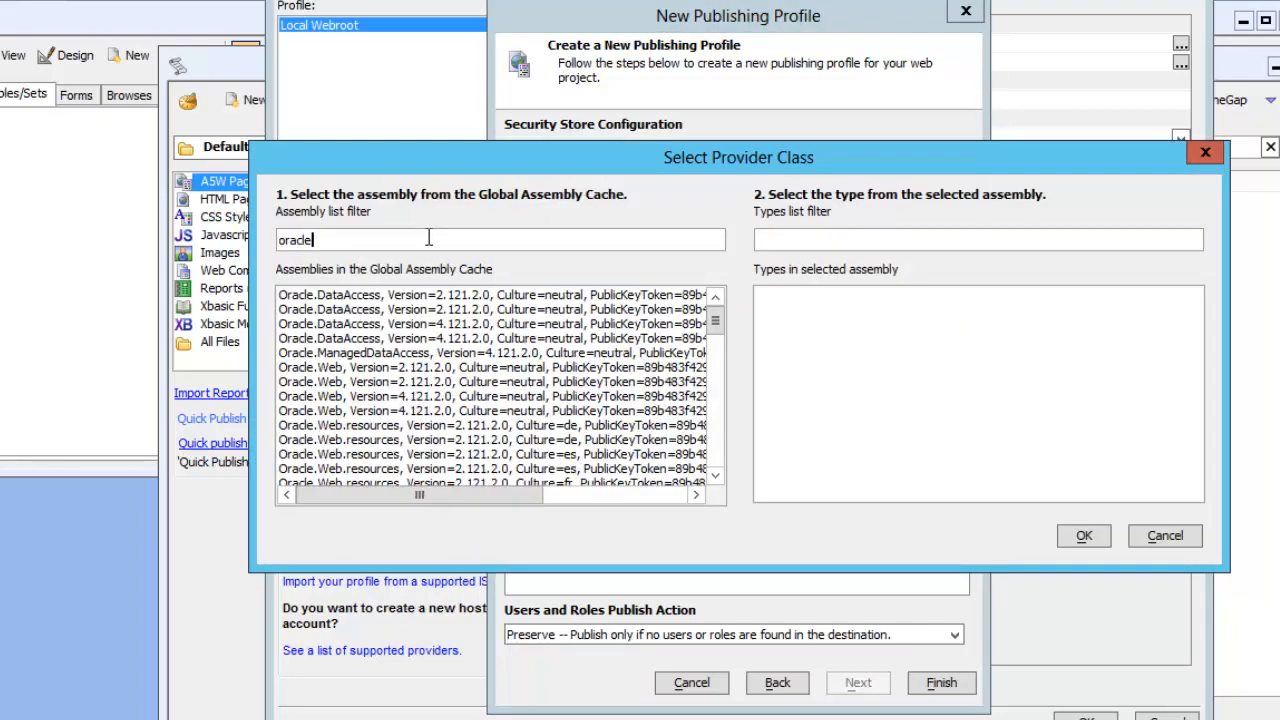
{"action": "left_click", "coordinate": [376, 382]}
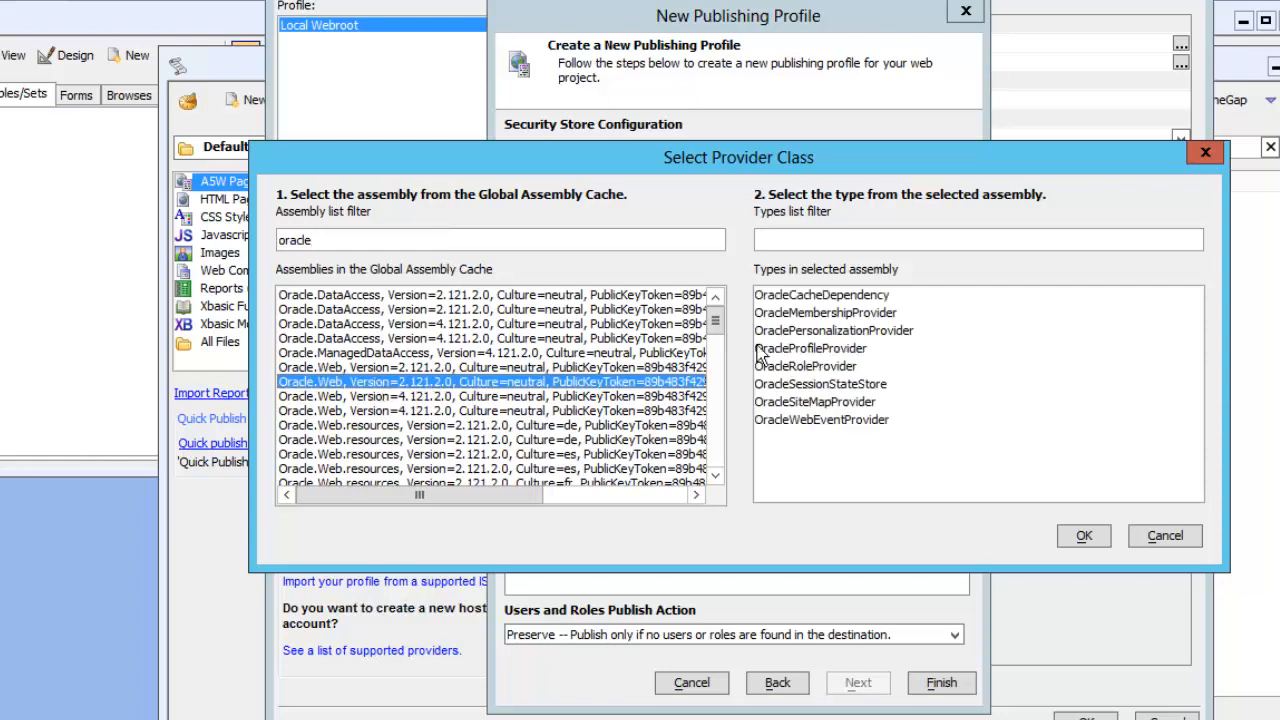
{"action": "left_click", "coordinate": [807, 368]}
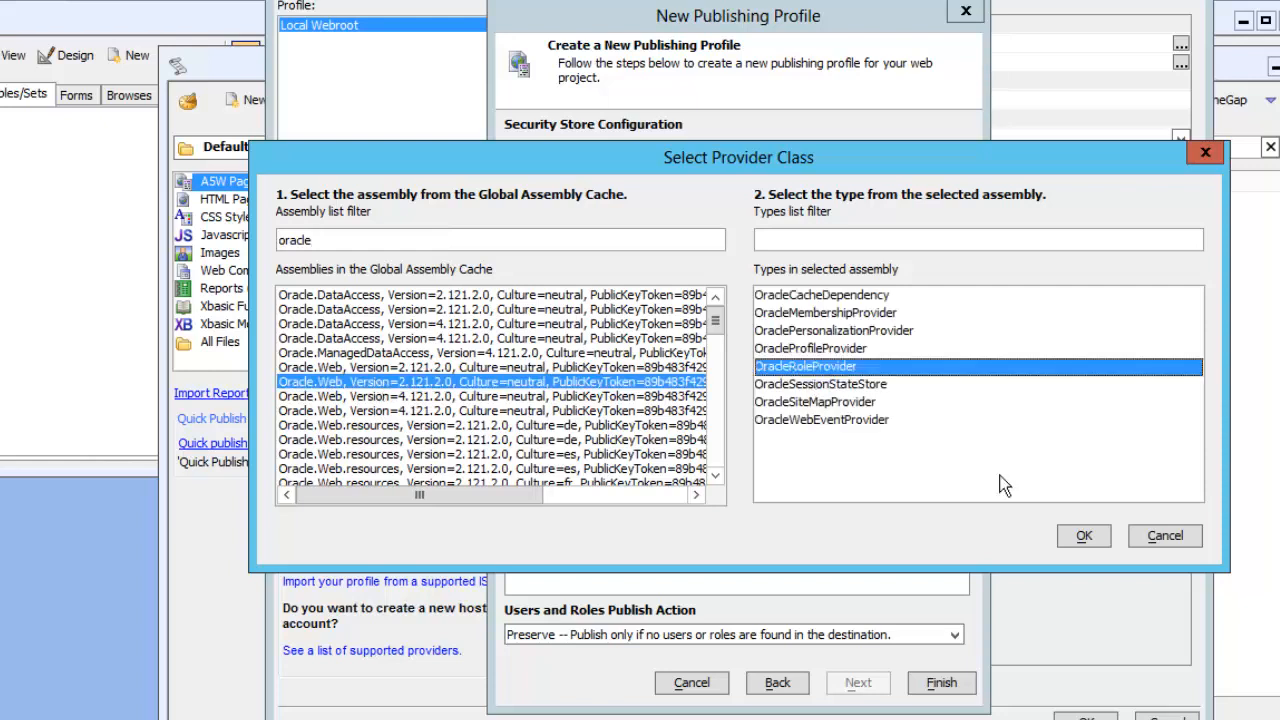
{"action": "left_click", "coordinate": [1078, 536]}
- Set the role provider's ApplicationName parameter to /TestOracleVideo and save the provider parameters
{"action": "left_click", "coordinate": [562, 551]}
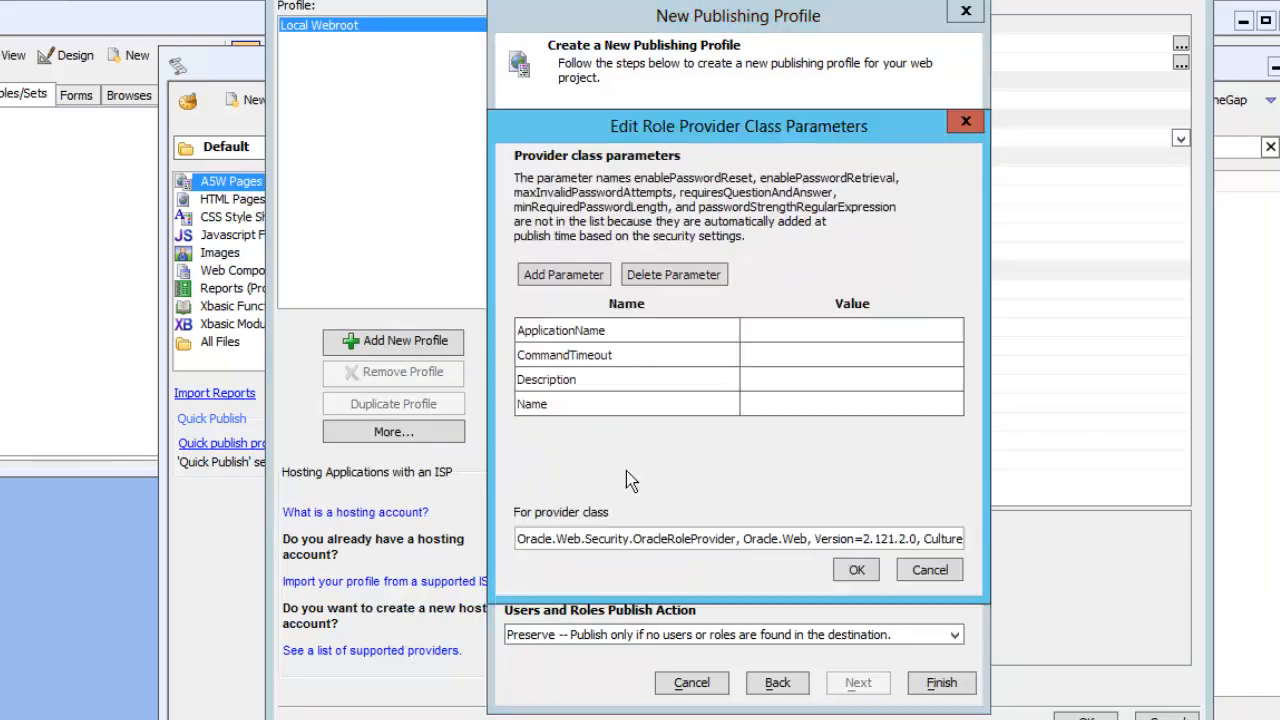
{"action": "left_click", "coordinate": [775, 330]}
{"action": "type", "text": "/T"}
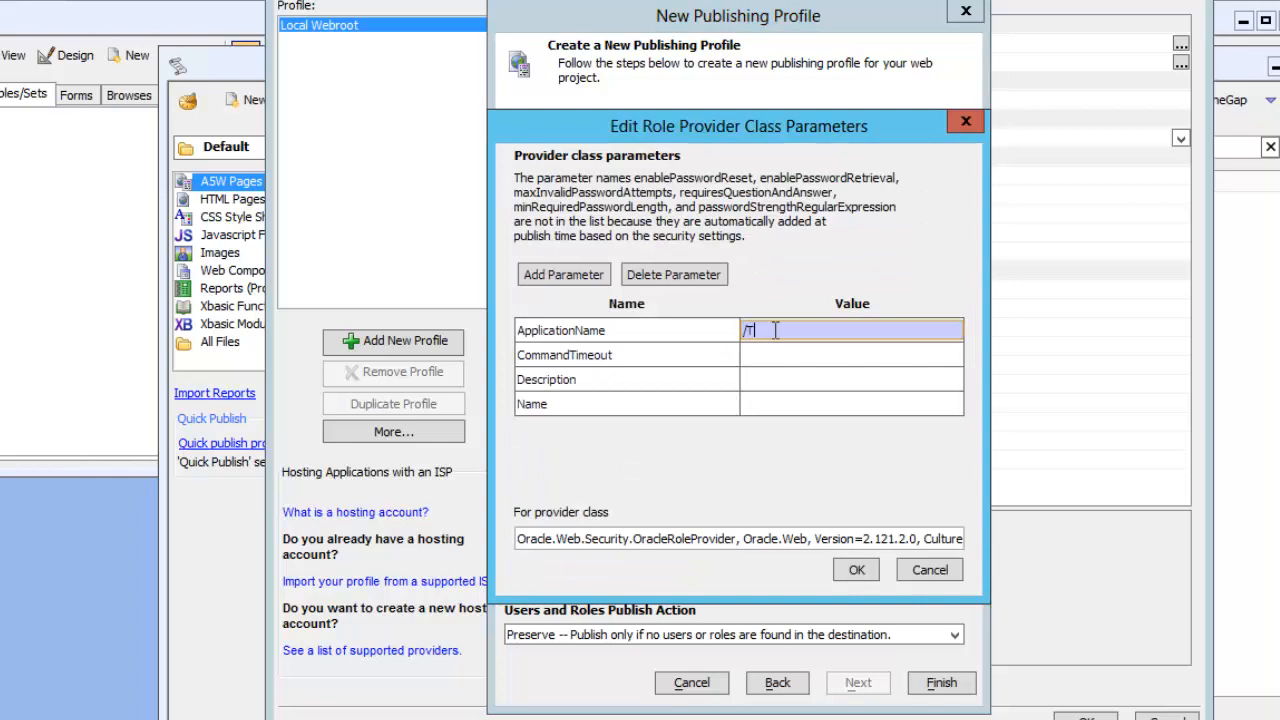
{"action": "type", "text": "estOracleVideo"}
{"action": "left_click", "coordinate": [859, 572]}
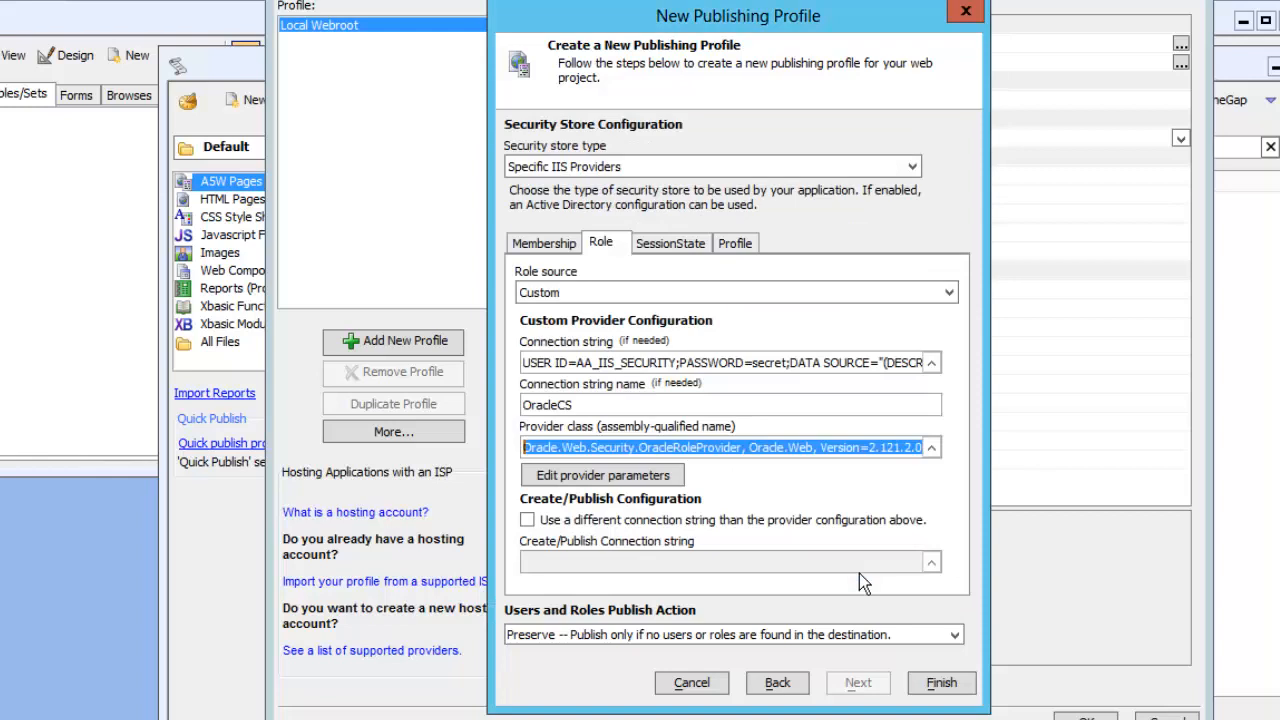
- Set the session state server source to LocalStateServer and the profile source to None
{"action": "left_click", "coordinate": [681, 248]}
{"action": "left_click", "coordinate": [664, 290]}
{"action": "left_click", "coordinate": [651, 315]}
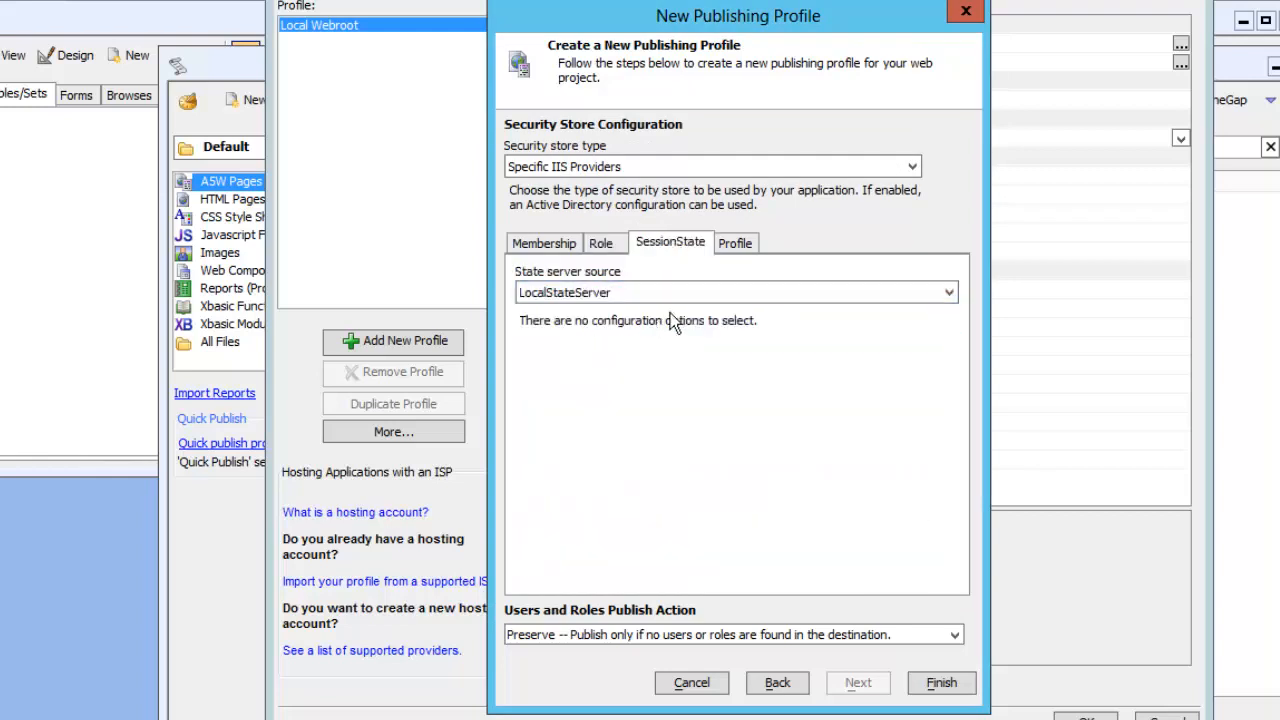
{"action": "left_click", "coordinate": [750, 246]}
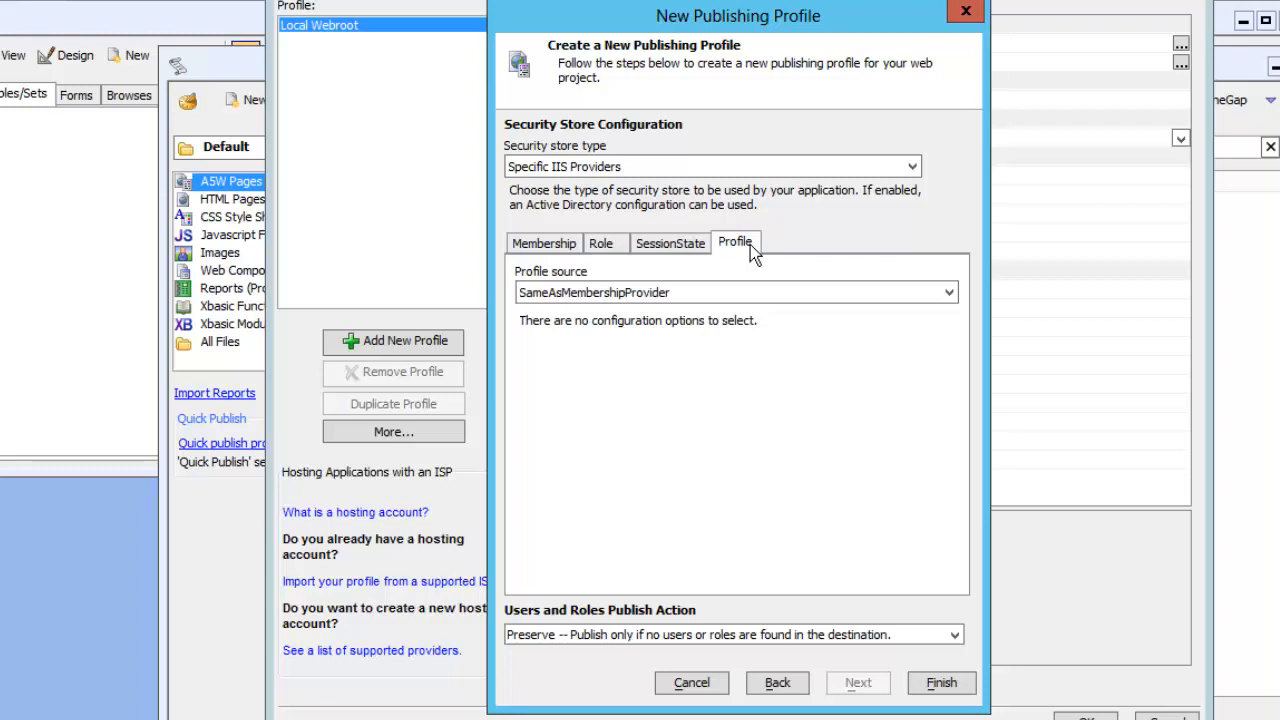
{"action": "left_click", "coordinate": [645, 293]}
{"action": "left_click", "coordinate": [641, 315]}
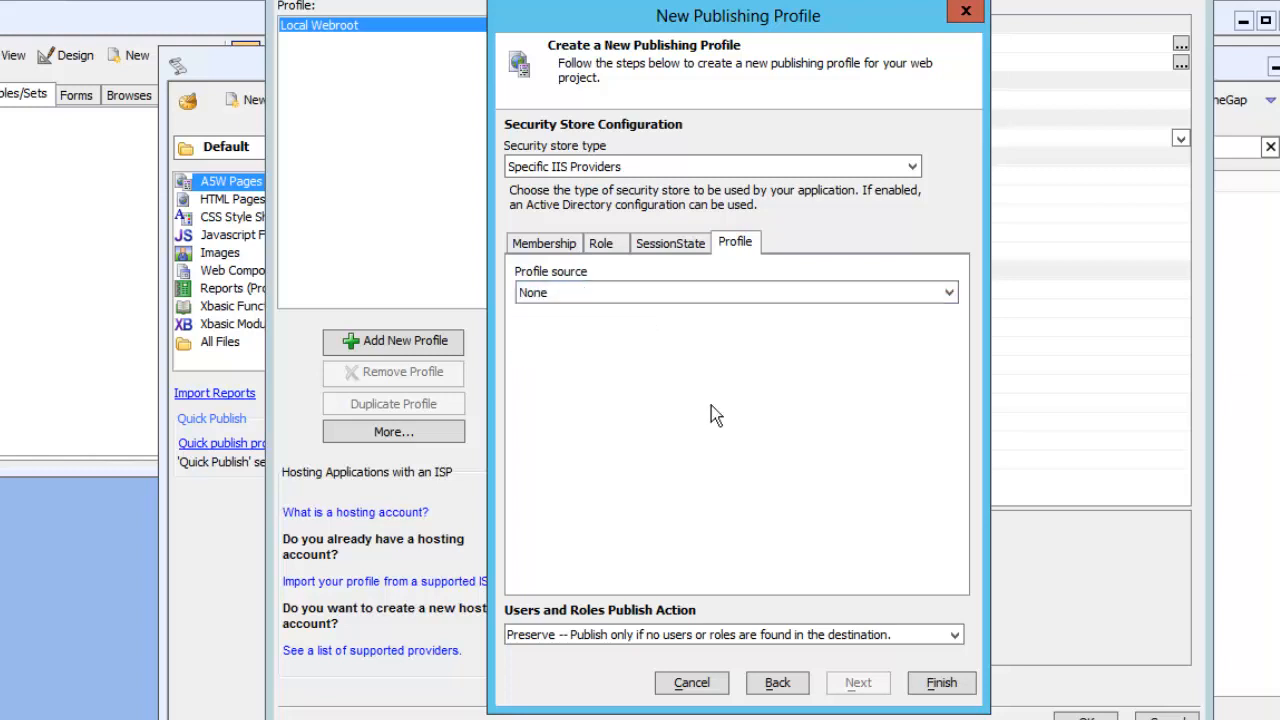
- Finish the new publishing profile, name it TestOracle, and save the web project profiles
{"action": "left_click", "coordinate": [929, 690]}
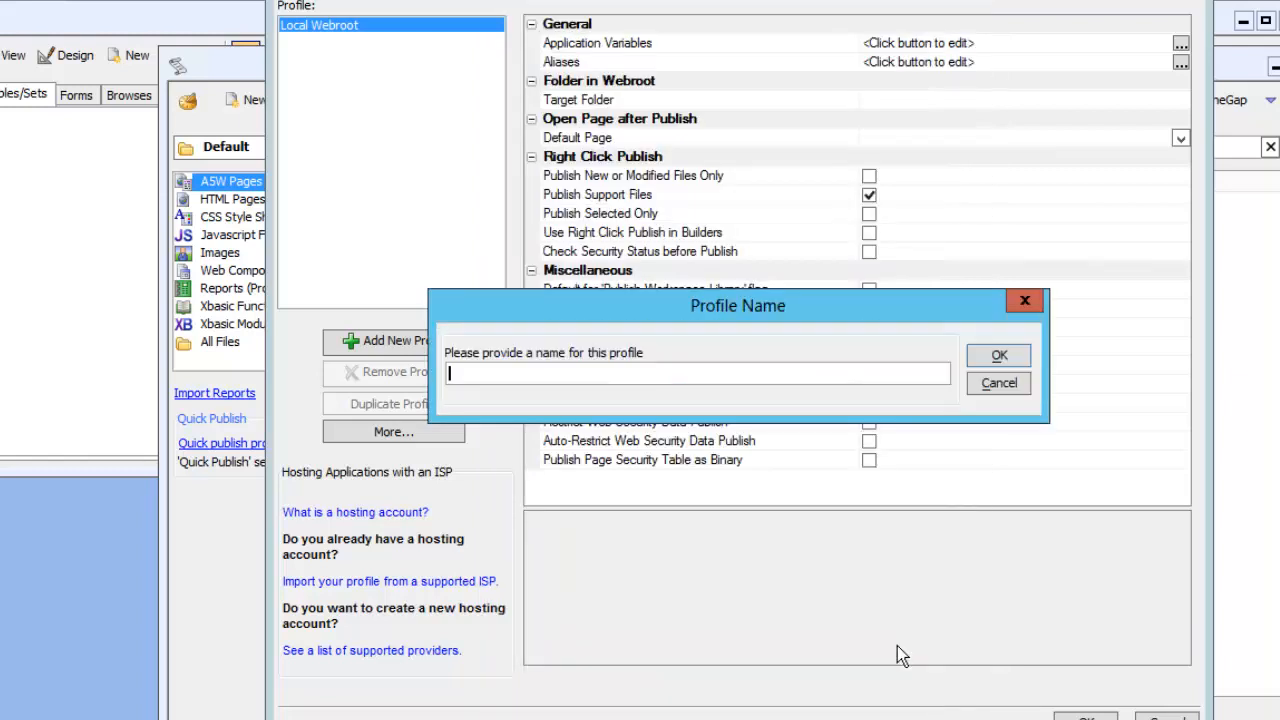
{"action": "type", "text": "TestOracle"}
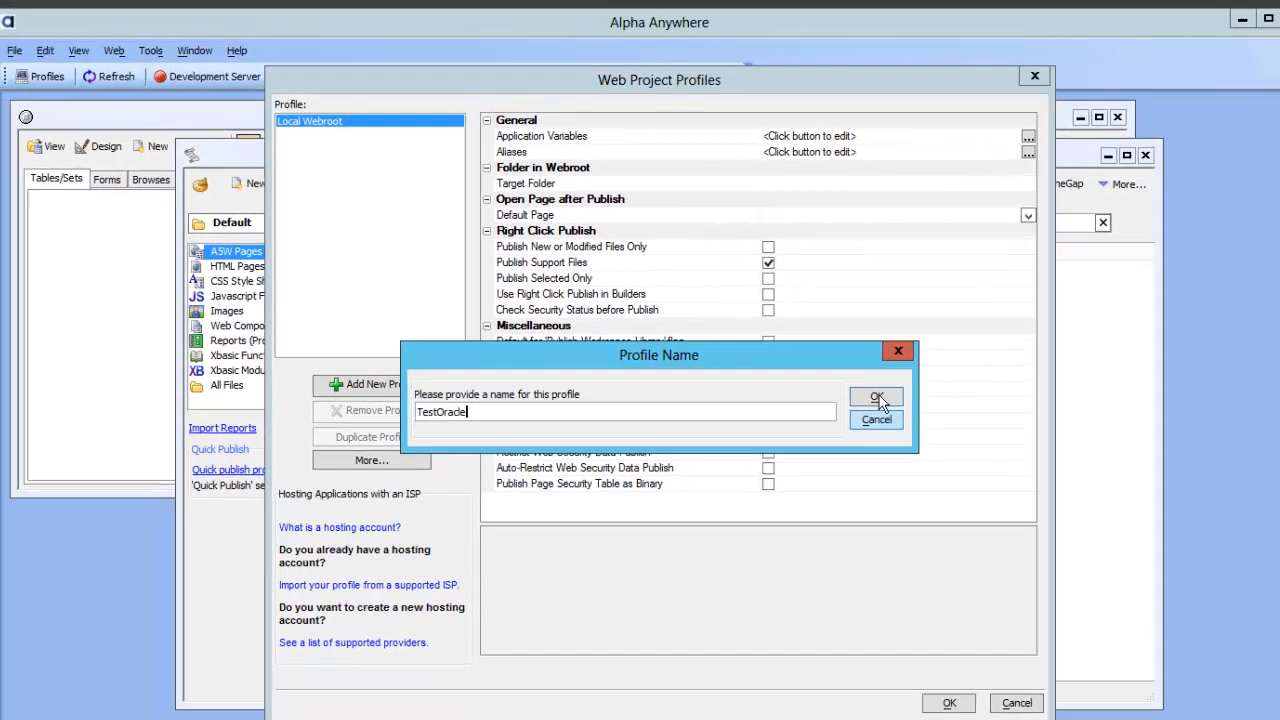
{"action": "left_click", "coordinate": [877, 400]}
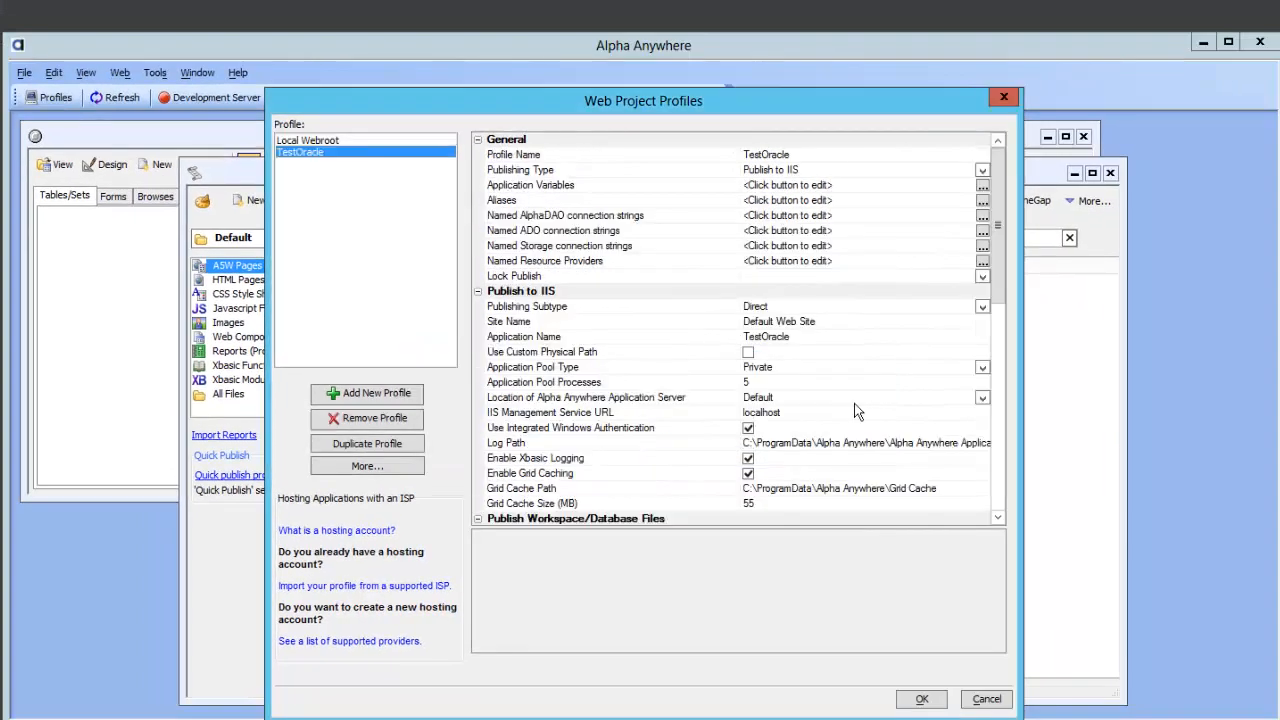
{"action": "left_click", "coordinate": [920, 700]}
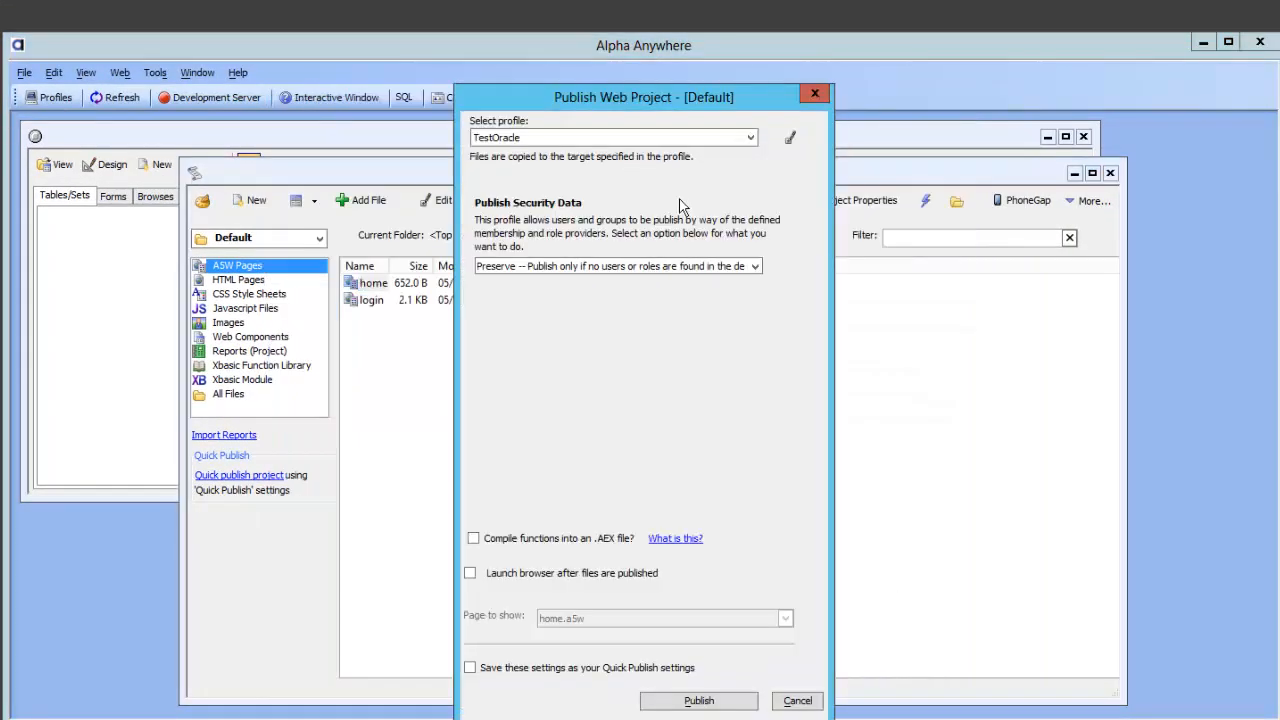
- Publish the Default web project with the TestOracle profile and dismiss the completion message
{"action": "left_click", "coordinate": [729, 704]}
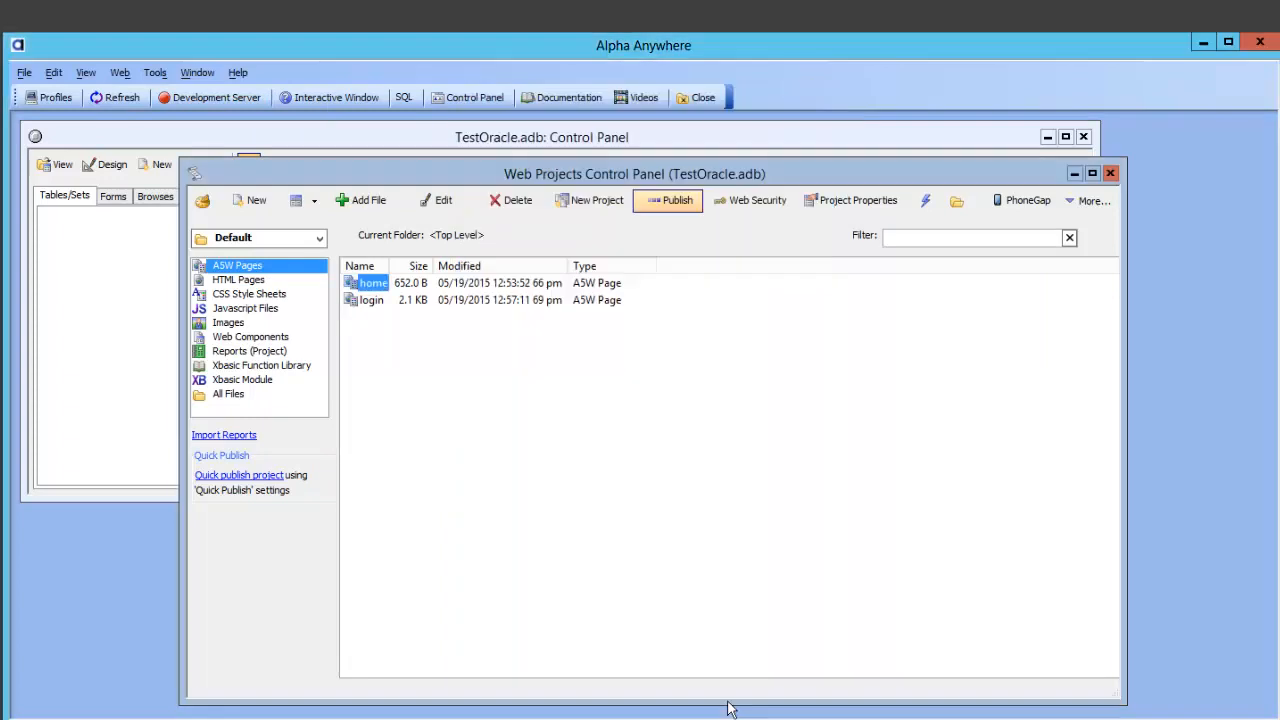
{"action": "left_click", "coordinate": [826, 524]}
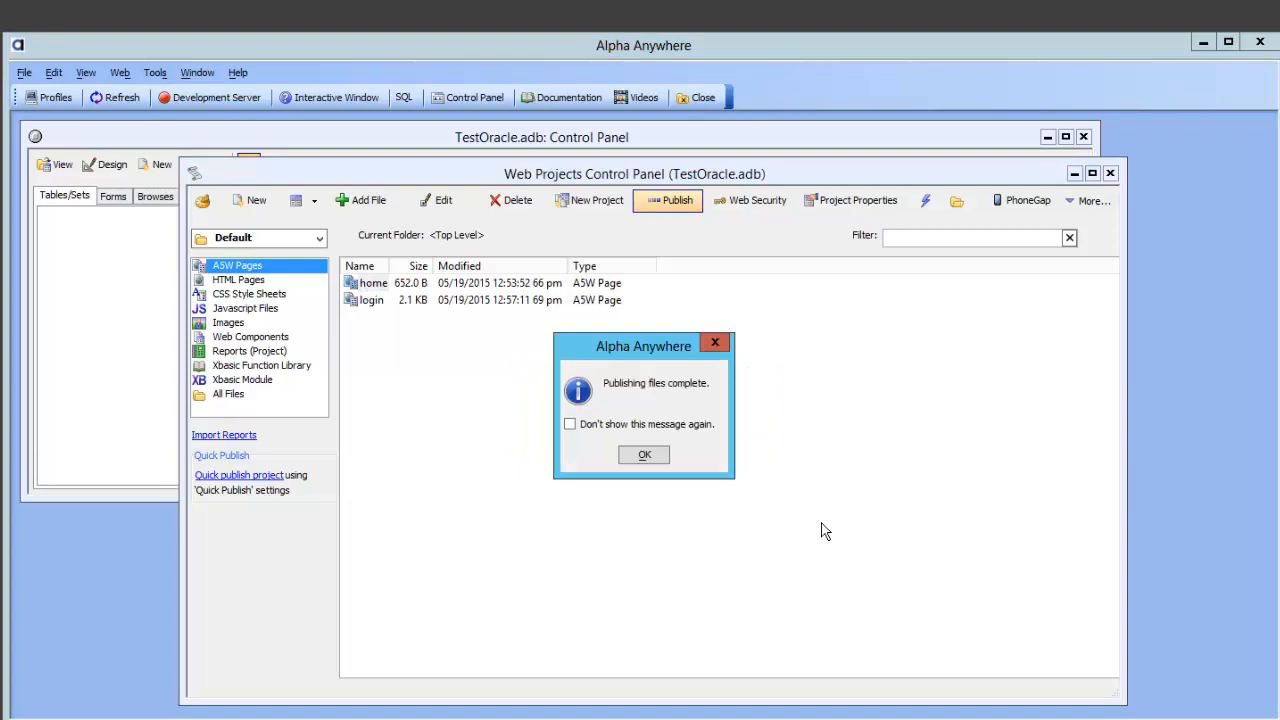
{"action": "left_click", "coordinate": [645, 457]}
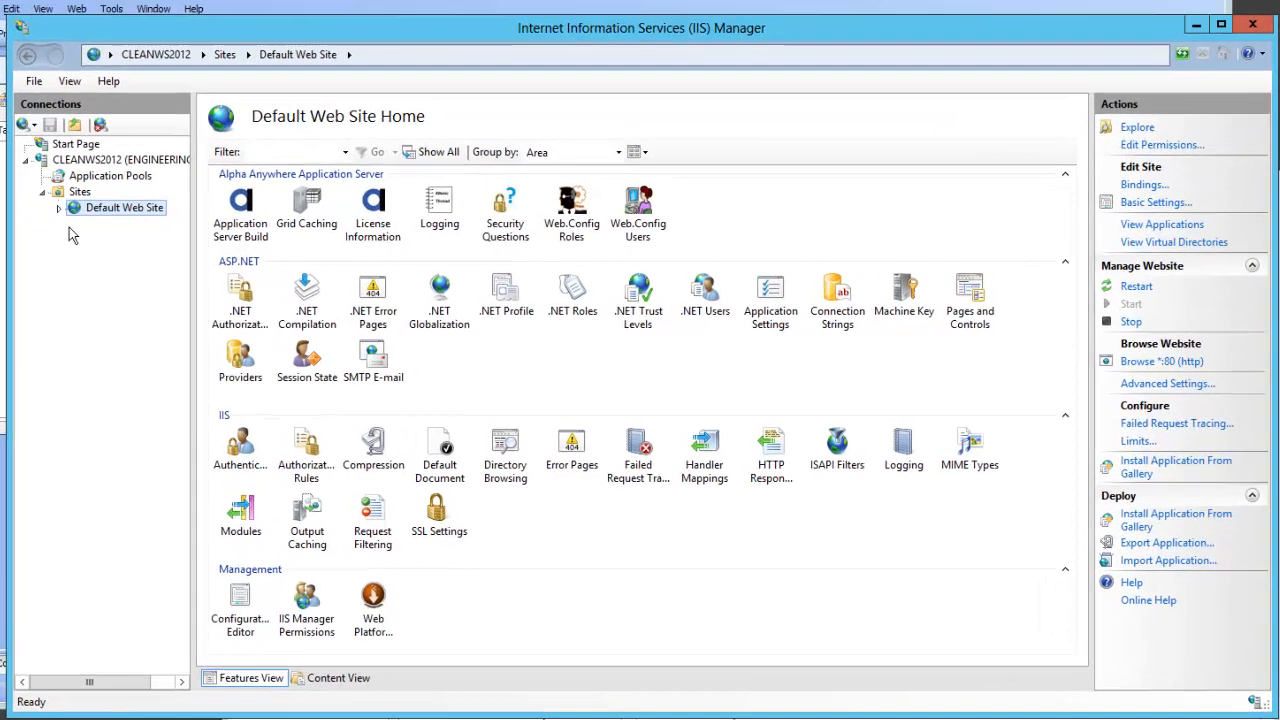
- Examine the .NET users and .NET roles defined for the TestOracle application under Default Web Site
{"action": "left_click", "coordinate": [58, 208]}
{"action": "left_click", "coordinate": [114, 244]}
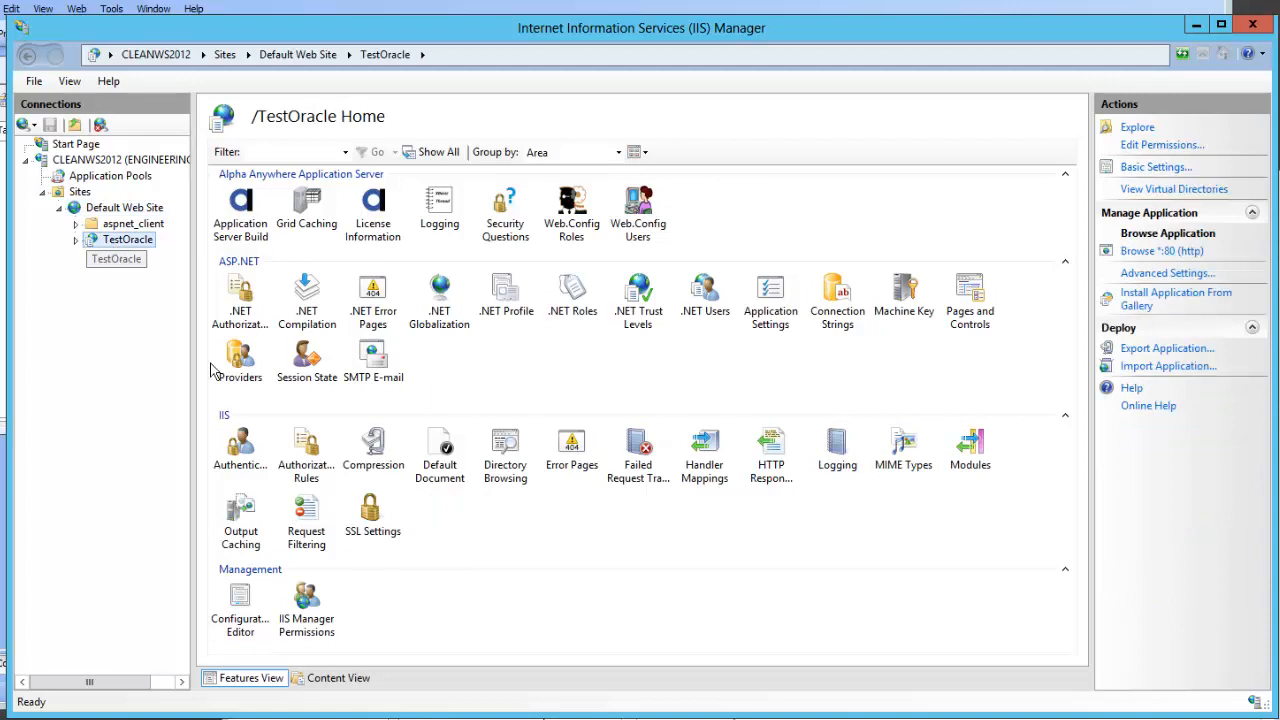
{"action": "double_click", "coordinate": [706, 298]}
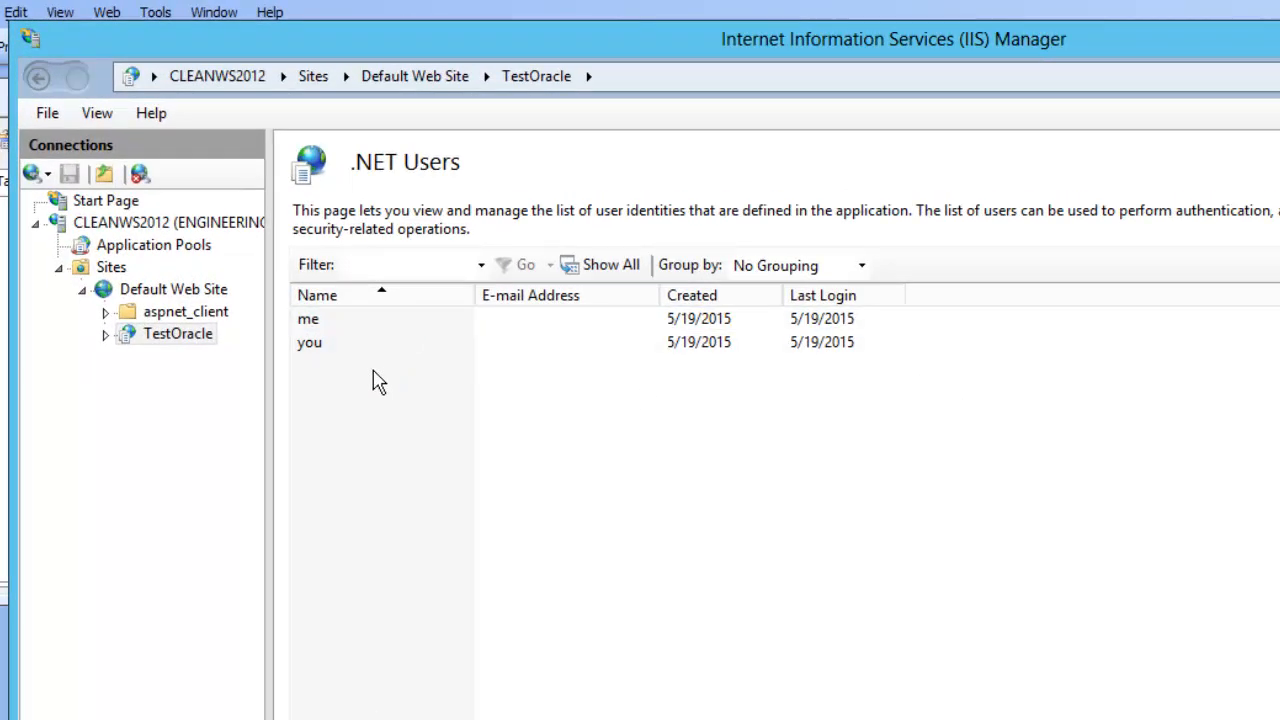
{"action": "left_click", "coordinate": [191, 345]}
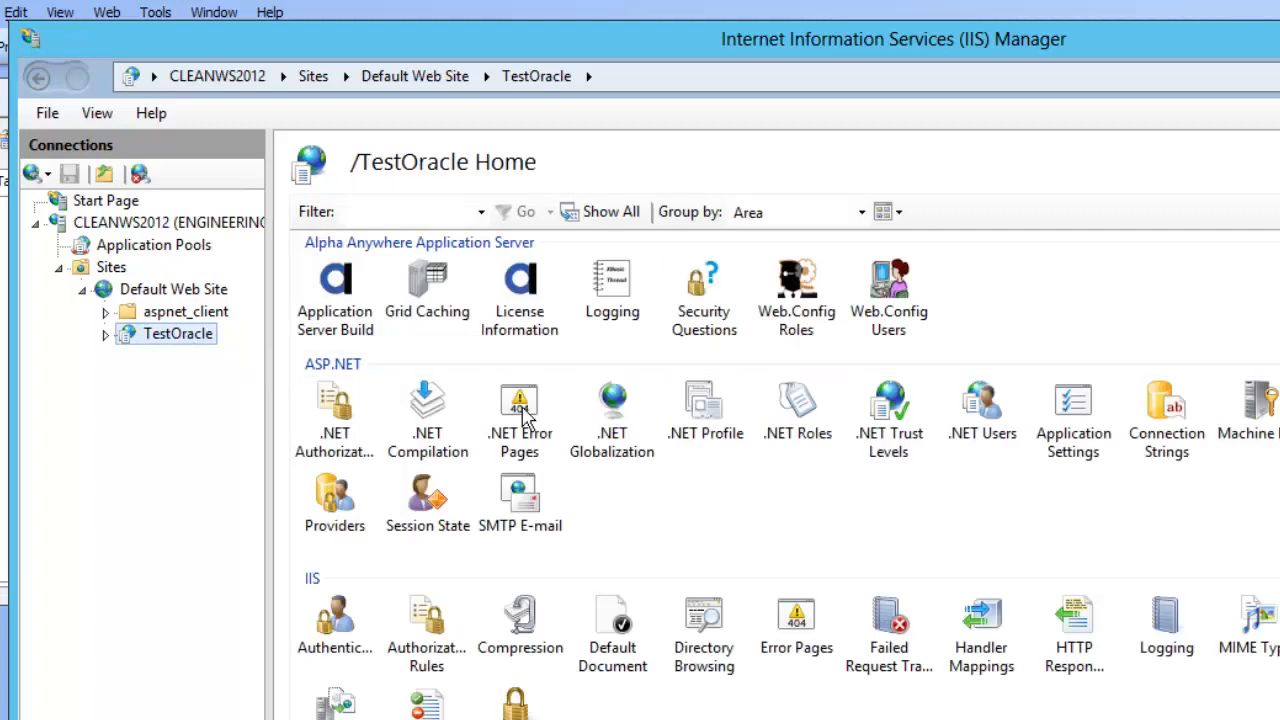
{"action": "double_click", "coordinate": [805, 420]}
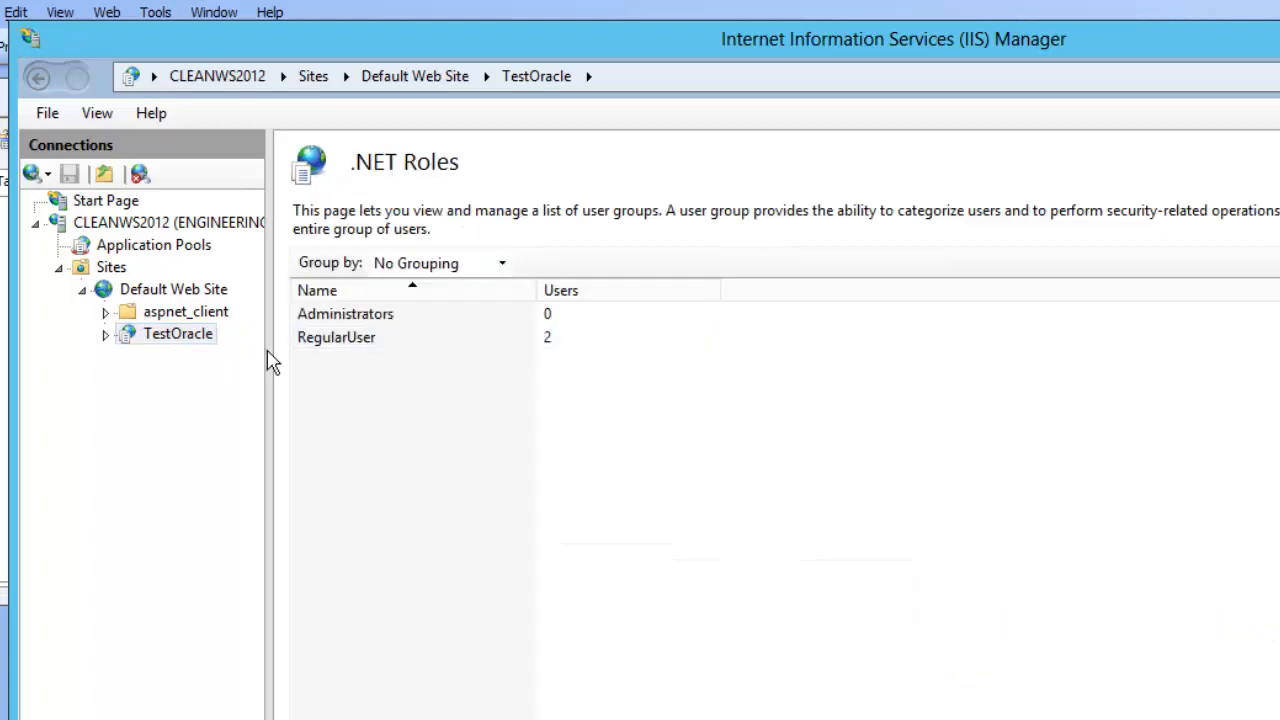
{"action": "left_click", "coordinate": [182, 343]}
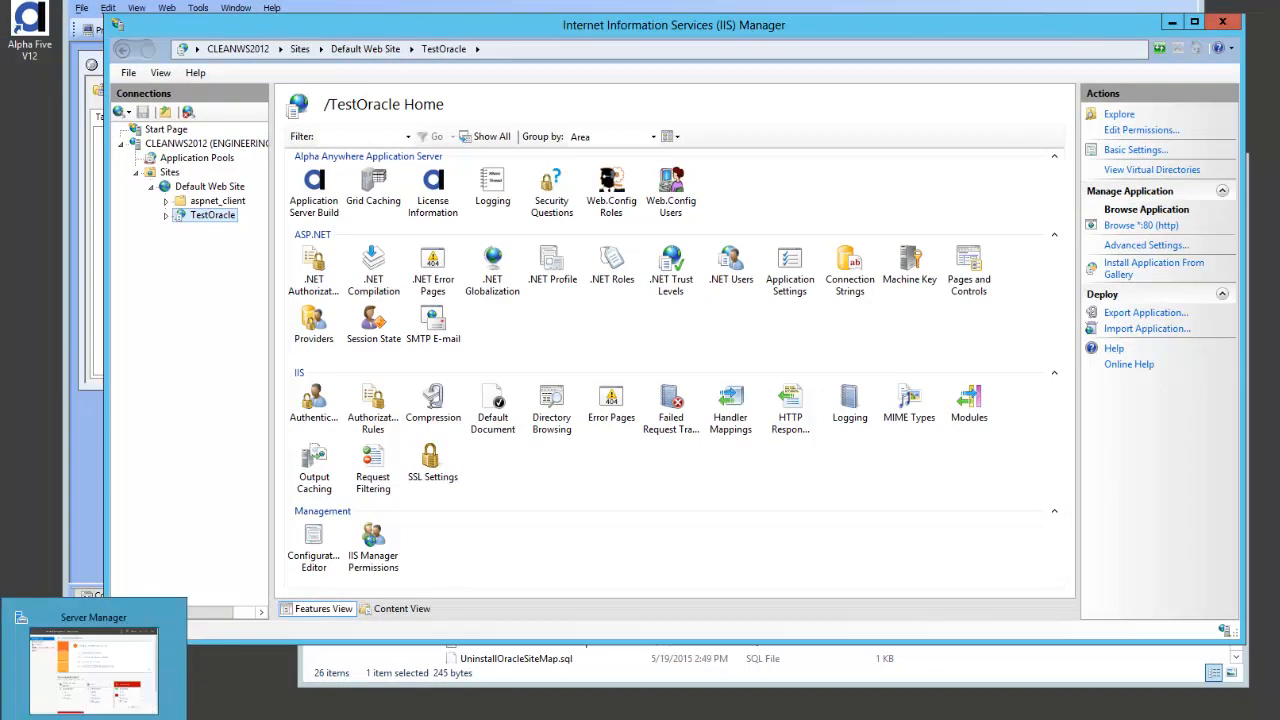
{"action": "left_click", "coordinate": [3, 717]}
{"action": "left_click", "coordinate": [244, 312]}
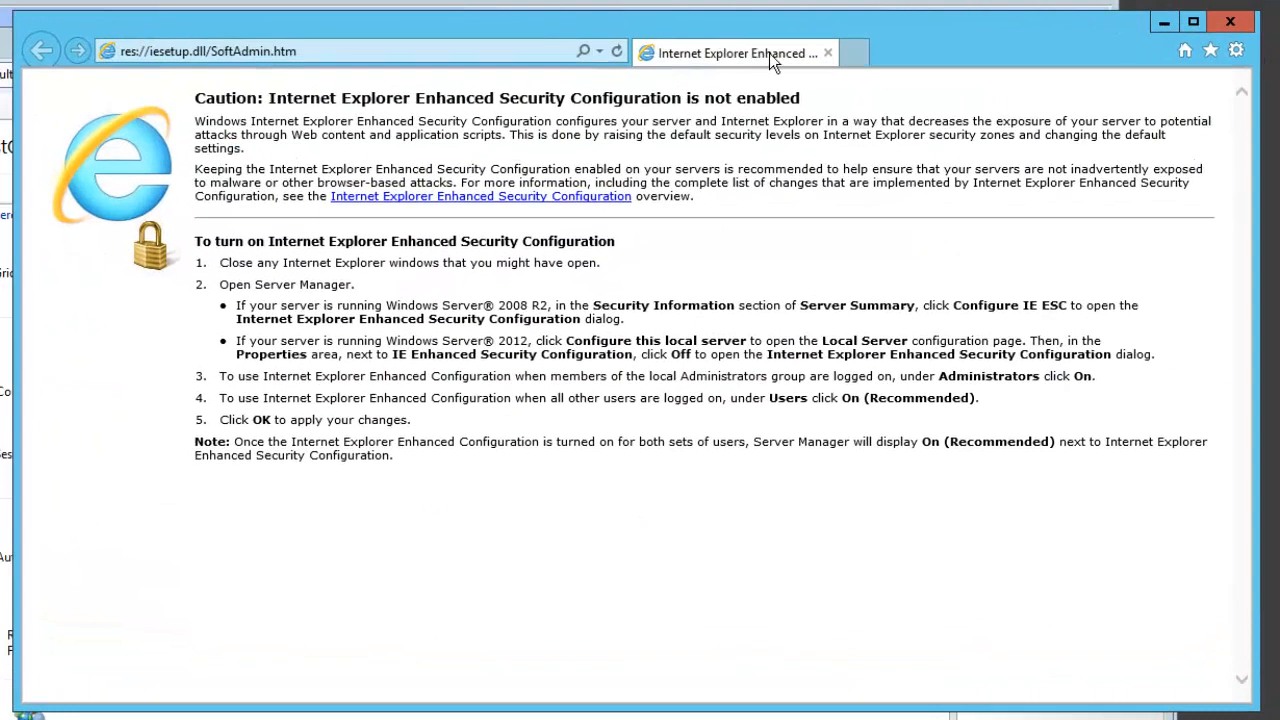
{"action": "left_click", "coordinate": [847, 53]}
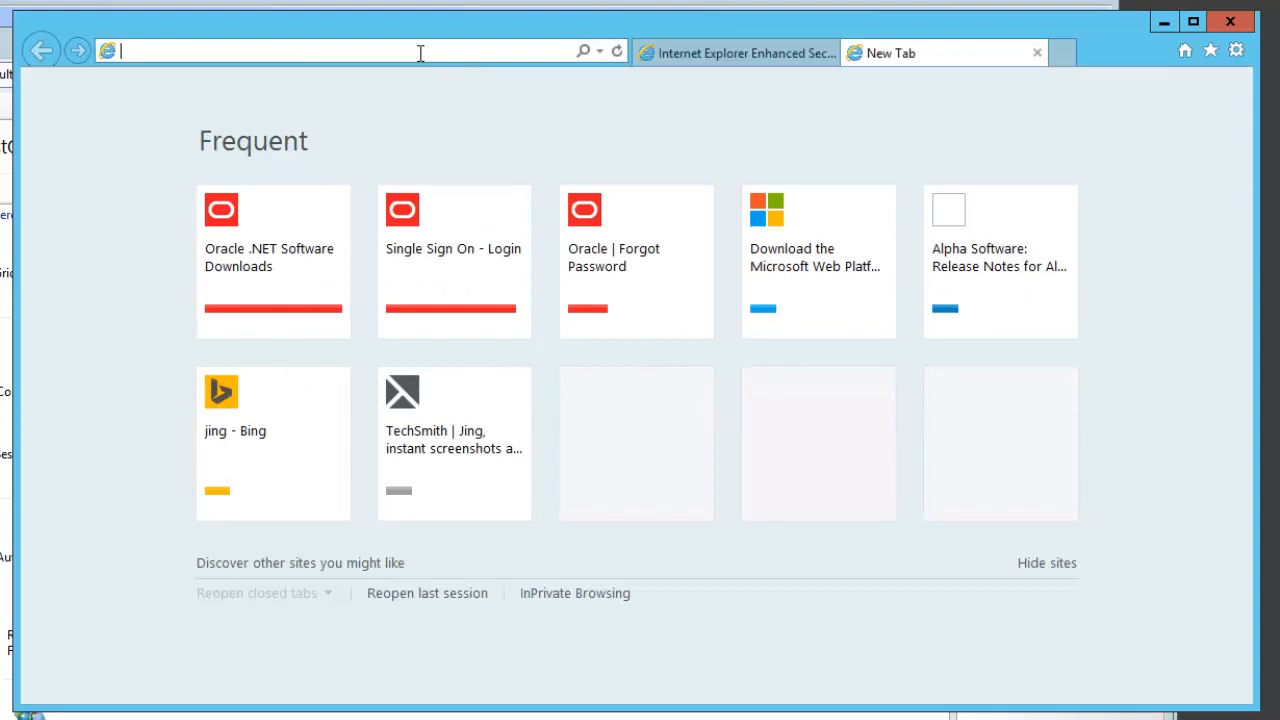
{"action": "type", "text": "ora"}
{"action": "key", "text": "BackSpace"}
{"action": "key", "text": "BackSpace"}
{"action": "key", "text": "BackSpace"}
{"action": "key", "text": "BackSpace"}
{"action": "type", "text": "localhost/"}
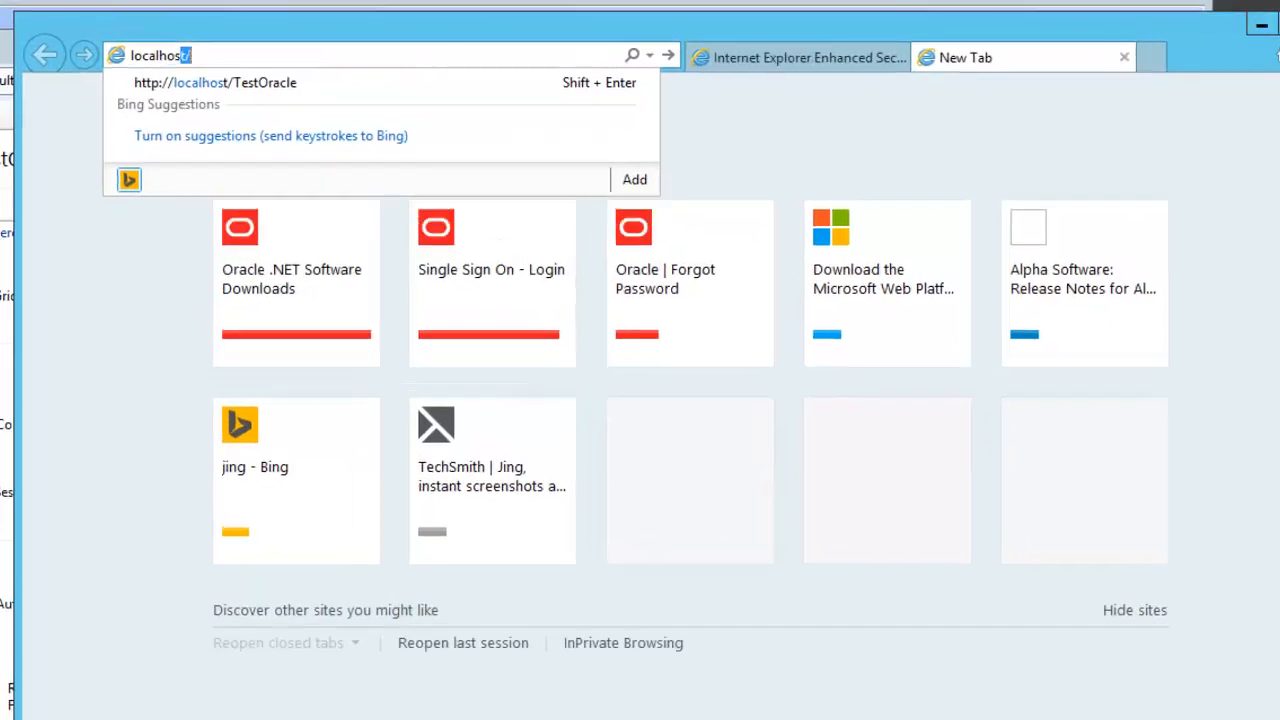
{"action": "key", "text": "Down"}
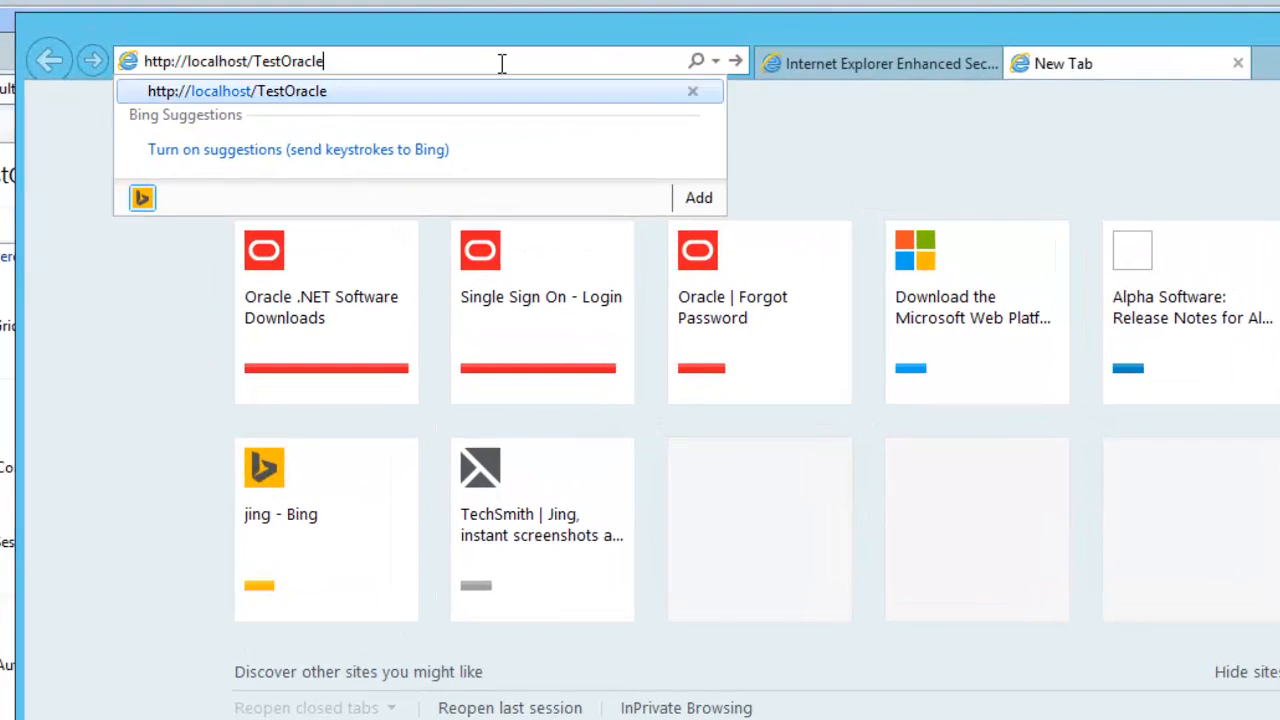
{"action": "key", "text": "Return"}
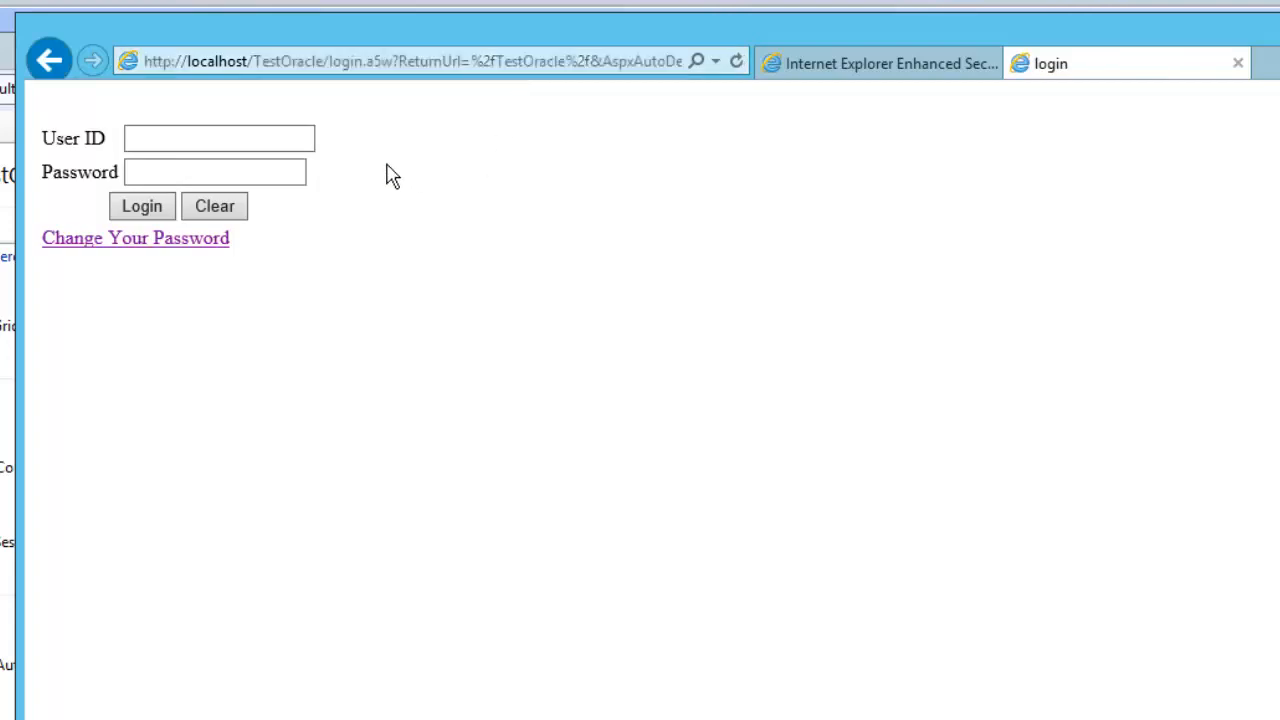
- Log in to the TestOracle site with user ID me and the account password
{"action": "left_click", "coordinate": [283, 137]}
{"action": "left_click", "coordinate": [283, 137]}
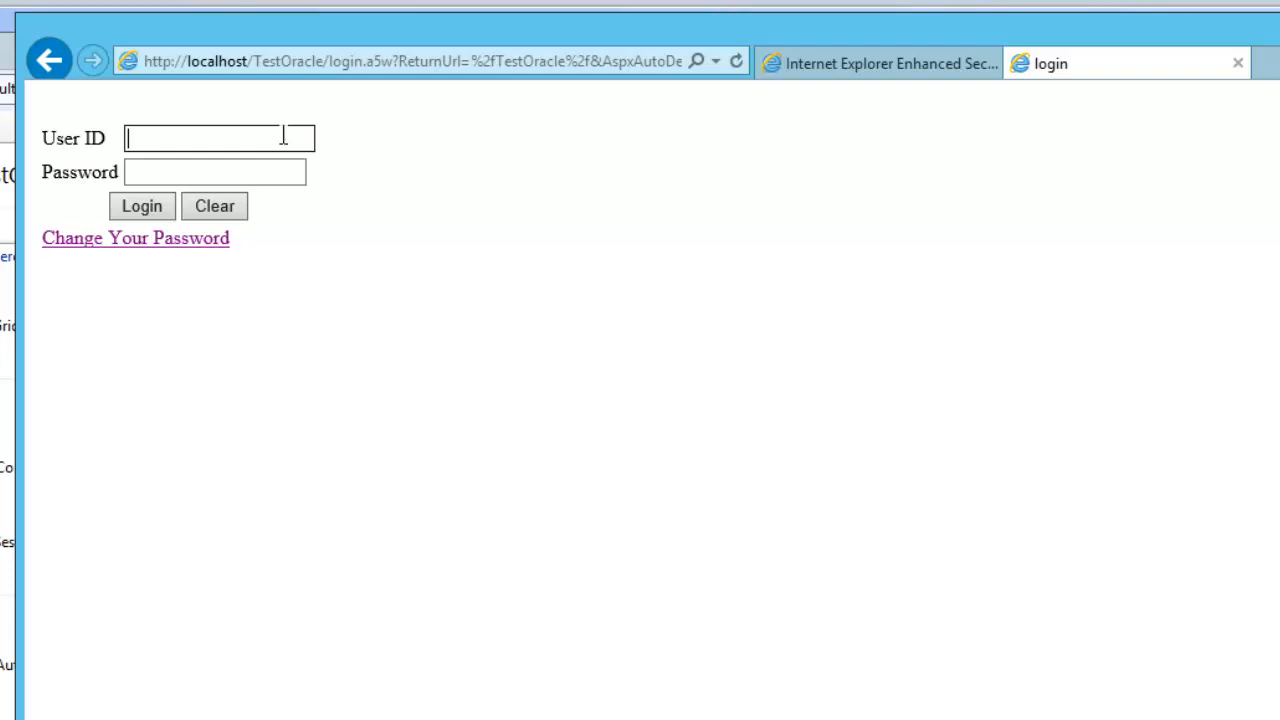
{"action": "type", "text": "me"}
{"action": "key", "text": "Tab"}
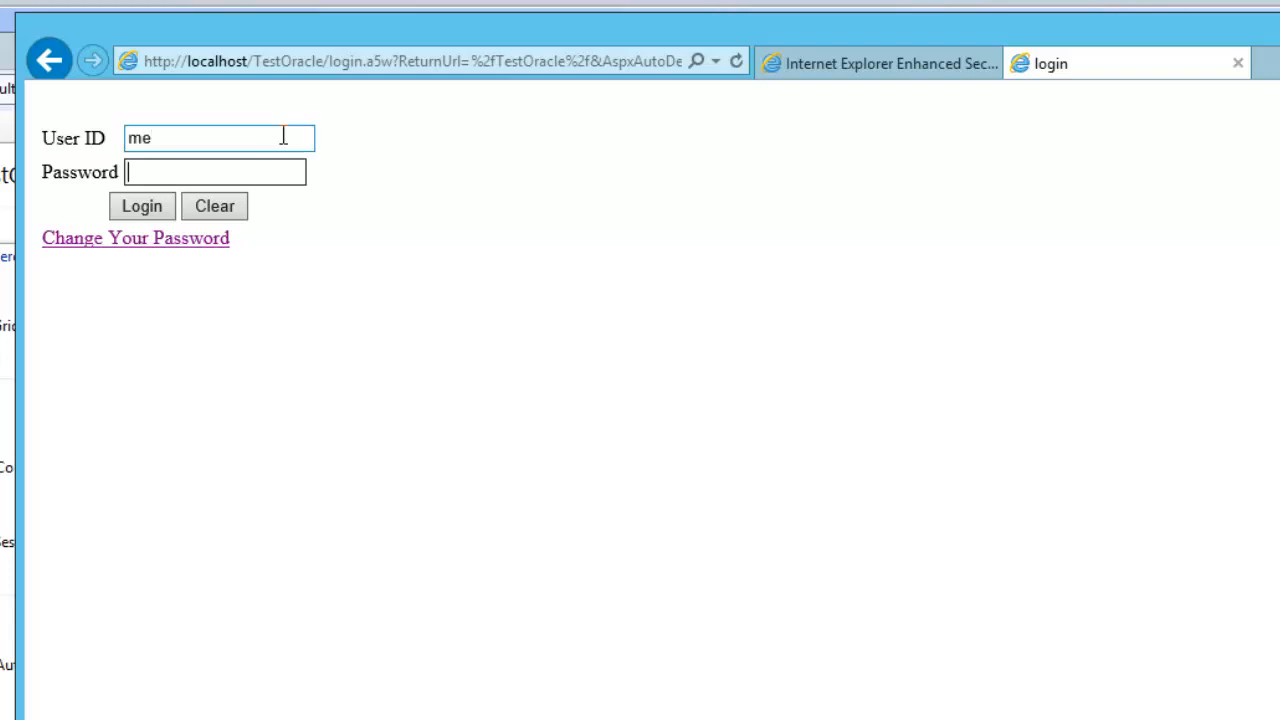
{"action": "type", "text": "******"}
{"action": "left_click", "coordinate": [170, 214]}
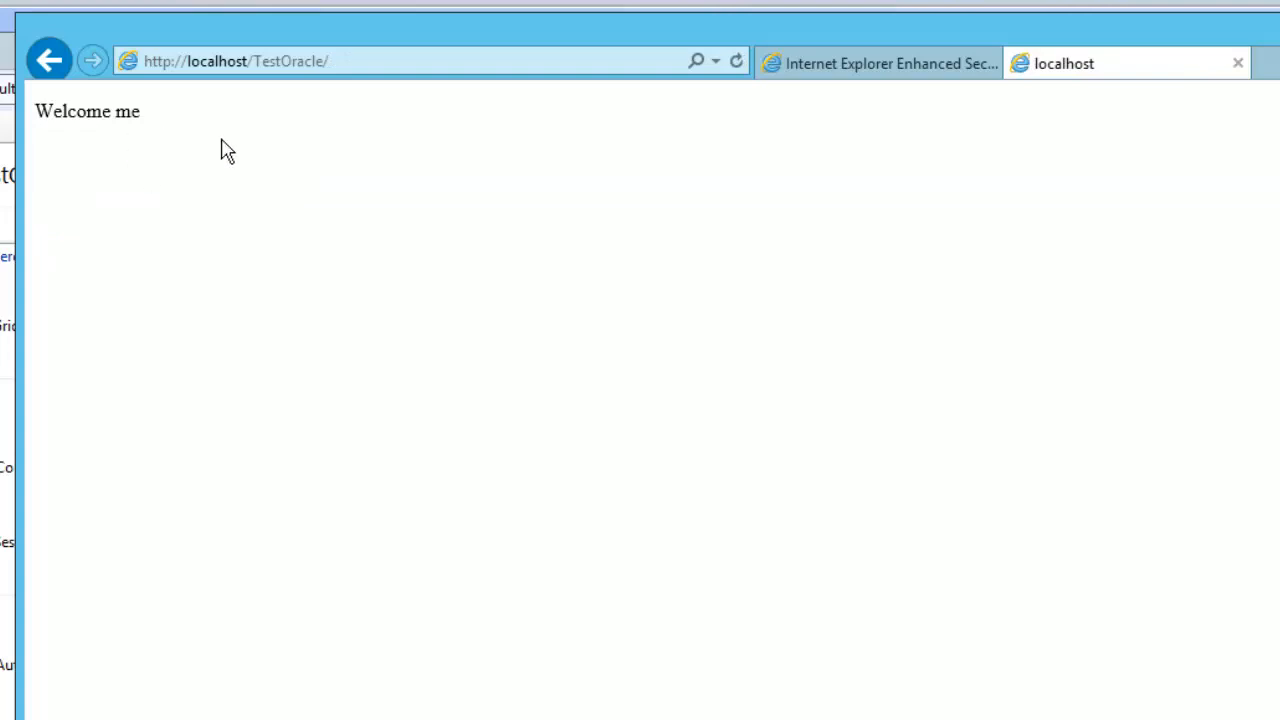
{"action": "left_click", "coordinate": [383, 60]}
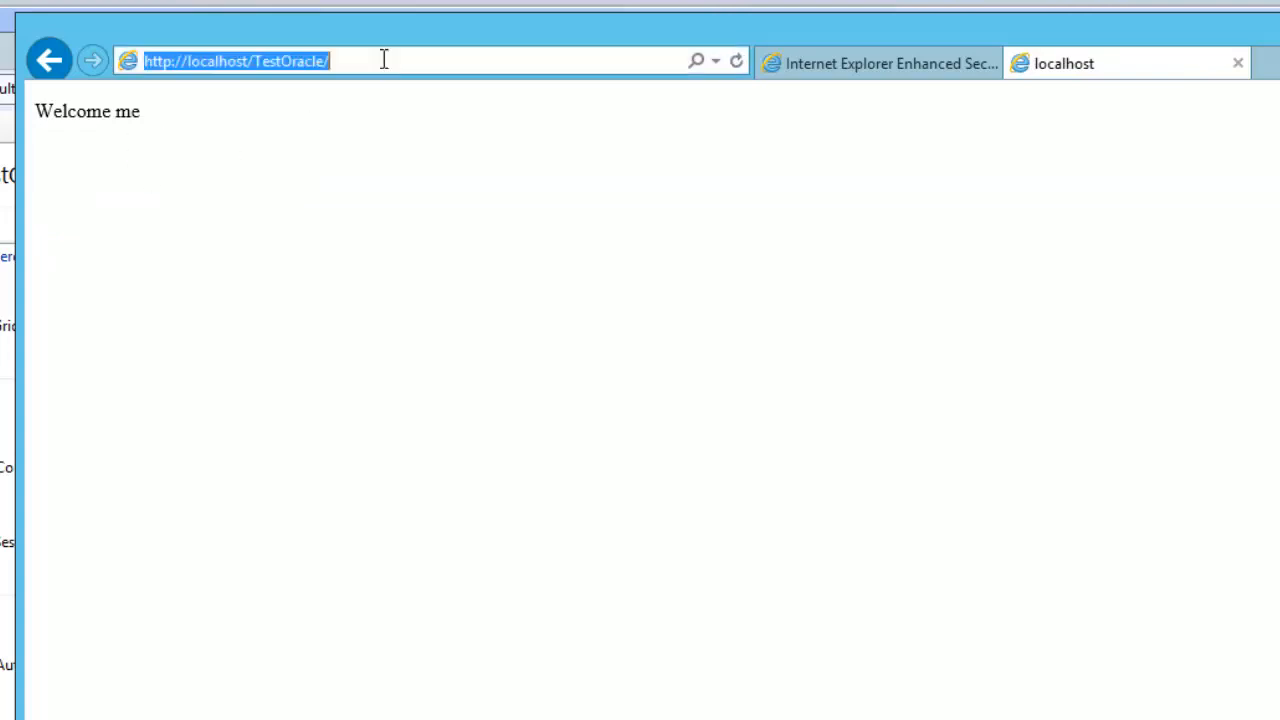
{"action": "left_click", "coordinate": [383, 60]}
{"action": "type", "text": "o"}
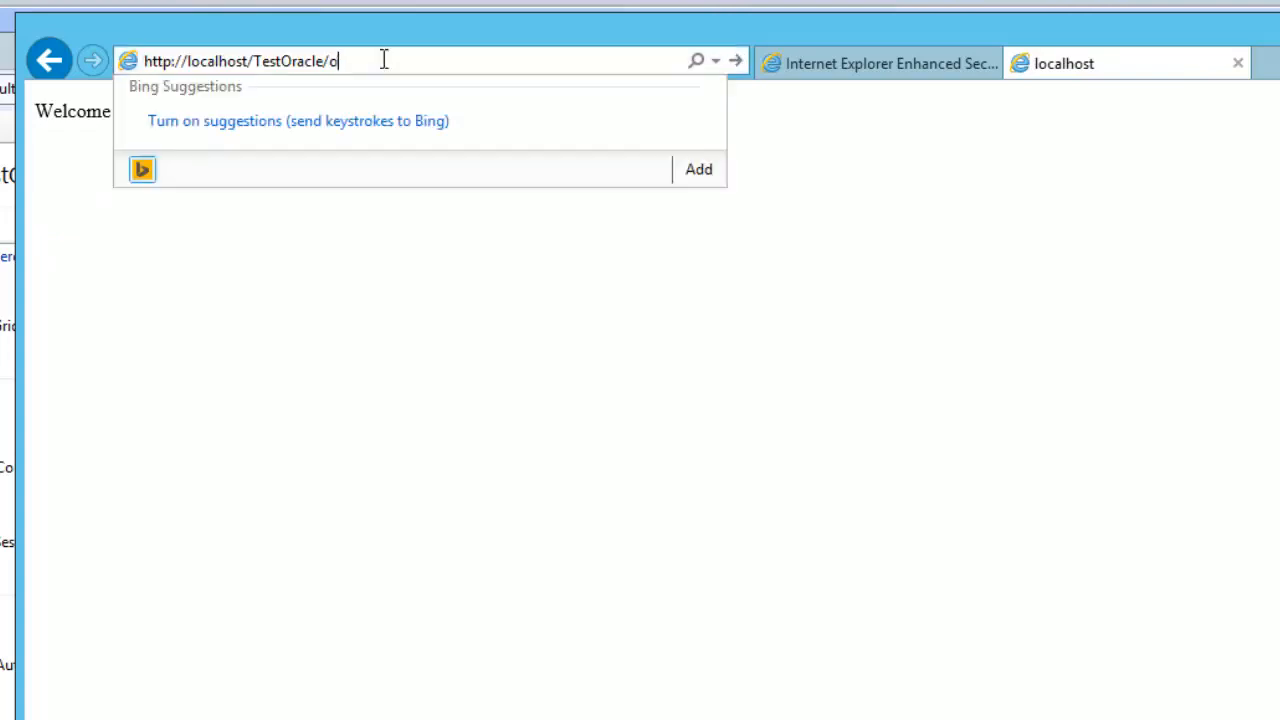
{"action": "key", "text": "BackSpace"}
{"action": "type", "text": "login"}
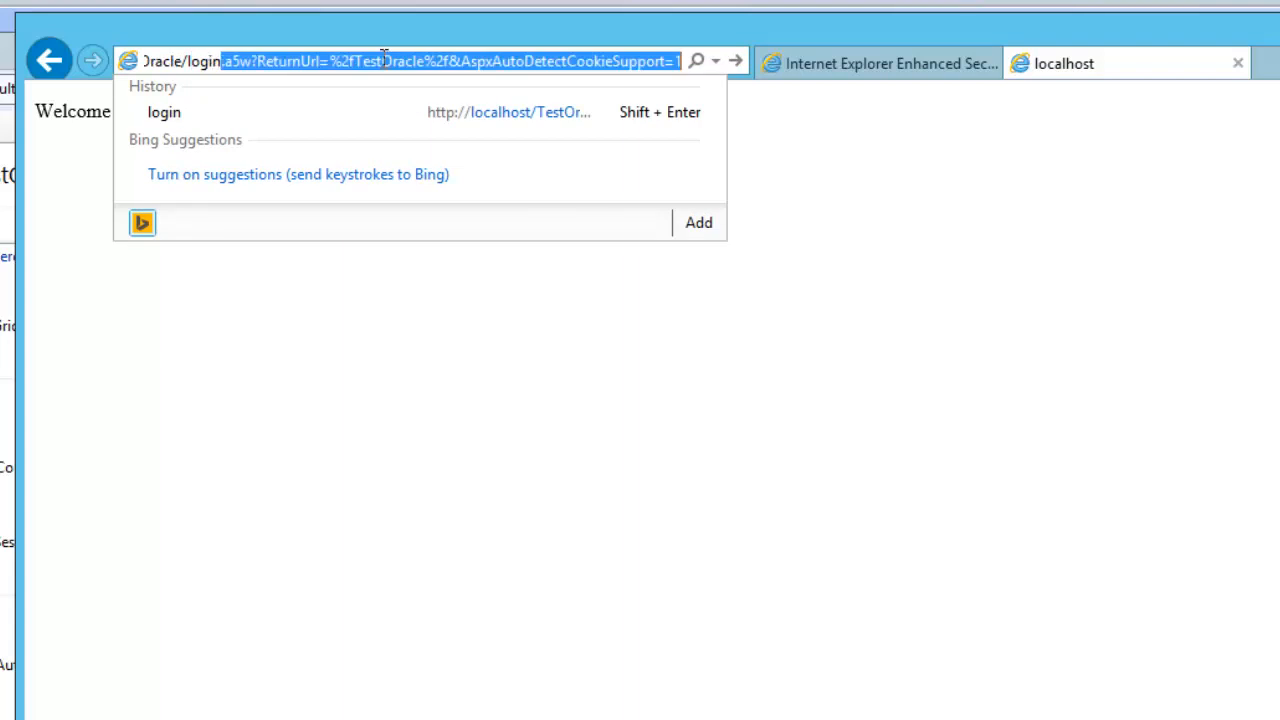
{"action": "key", "text": "Escape"}
{"action": "left_click", "coordinate": [383, 60]}
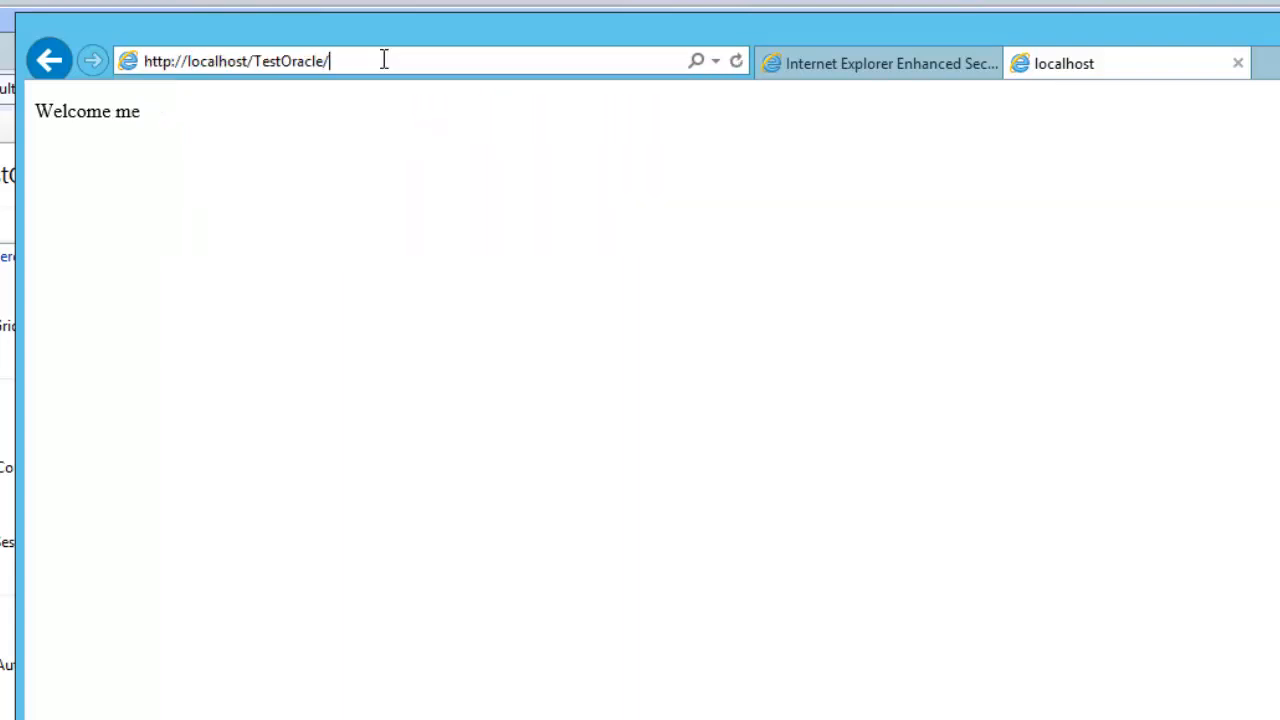
{"action": "type", "text": "log"}
{"action": "key", "text": "End"}
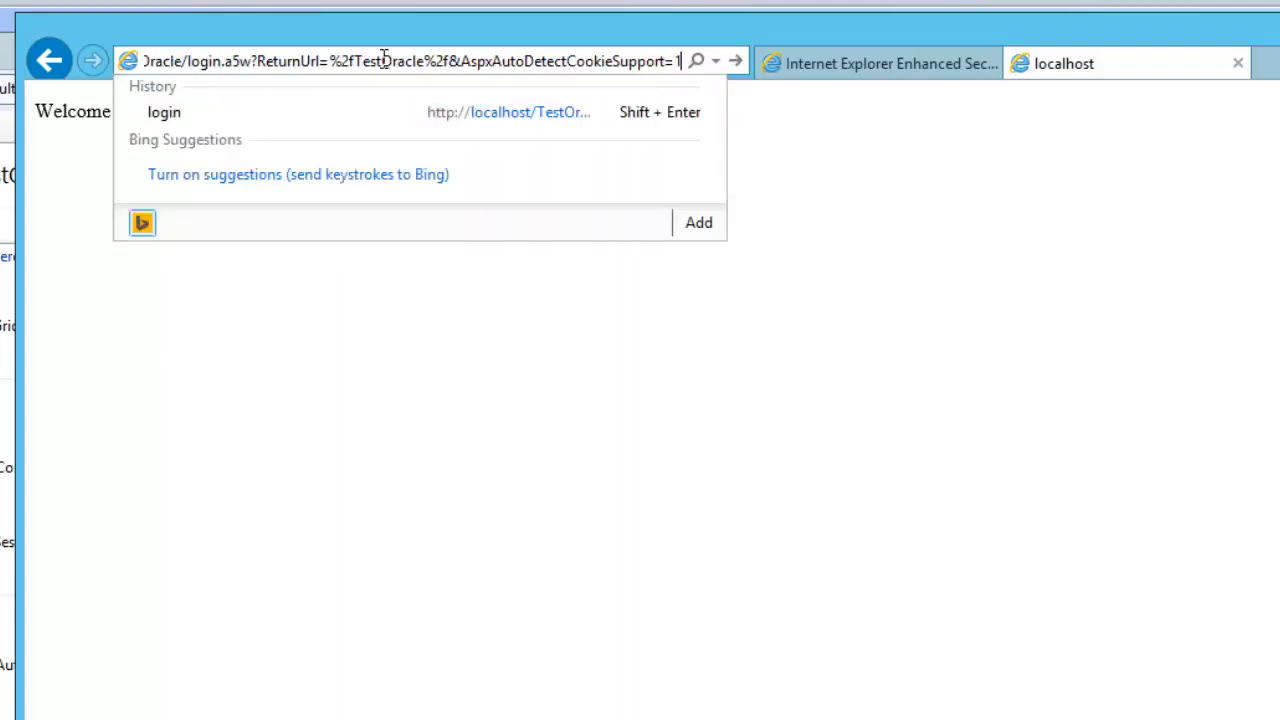
{"action": "key", "text": "shift+Left"}
{"action": "key", "text": "shift+Left"}
{"action": "key", "text": "shift+Left"}
{"action": "key", "text": "shift+Left"}
{"action": "key", "text": "shift+Left"}
{"action": "key", "text": "shift+Left"}
{"action": "key", "text": "shift+Left"}
{"action": "key", "text": "shift+Left"}
{"action": "key", "text": "shift+Left"}
{"action": "key", "text": "shift+Left"}
{"action": "key", "text": "shift+Left"}
{"action": "key", "text": "shift+Left"}
{"action": "key", "text": "shift+Left"}
{"action": "key", "text": "shift+Left"}
{"action": "key", "text": "shift+Left"}
{"action": "key", "text": "shift+Left"}
{"action": "key", "text": "shift+Left"}
{"action": "key", "text": "shift+Left"}
{"action": "key", "text": "shift+Left"}
{"action": "key", "text": "shift+Left"}
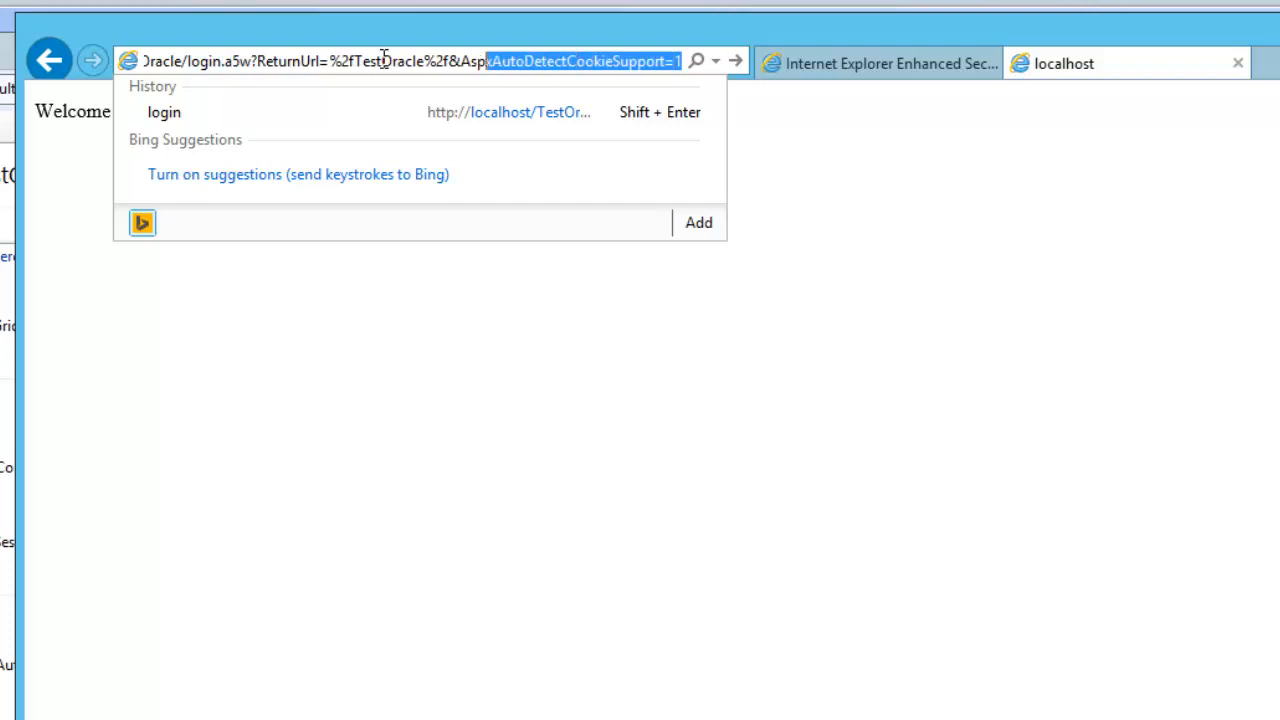
{"action": "key", "text": "shift+Left"}
{"action": "key", "text": "shift+Left"}
{"action": "key", "text": "shift+Left"}
{"action": "key", "text": "shift+Left"}
{"action": "key", "text": "shift+Left"}
{"action": "key", "text": "shift+Left"}
{"action": "key", "text": "shift+Left"}
{"action": "key", "text": "shift+Left"}
{"action": "key", "text": "shift+Left"}
{"action": "key", "text": "shift+Left"}
{"action": "key", "text": "shift+Left"}
{"action": "key", "text": "shift+Left"}
{"action": "key", "text": "shift+Left"}
{"action": "key", "text": "shift+Left"}
{"action": "key", "text": "shift+Left"}
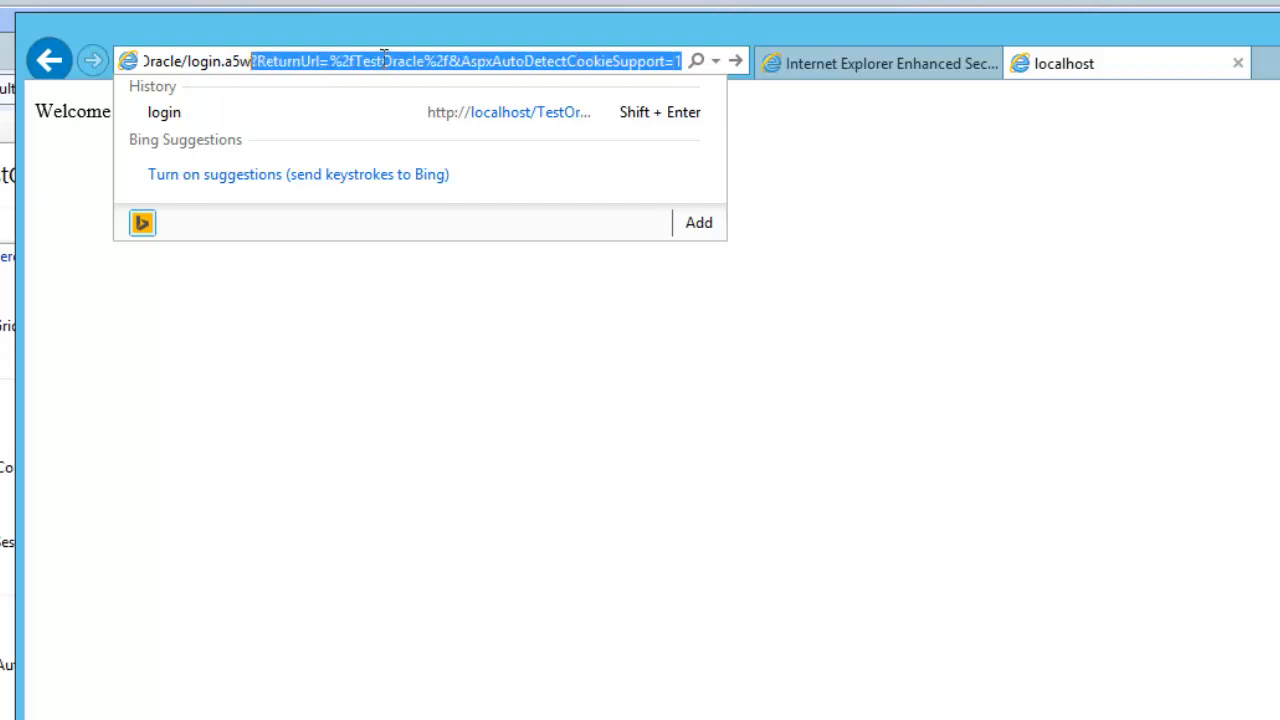
{"action": "key", "text": "BackSpace"}
{"action": "key", "text": "Return"}
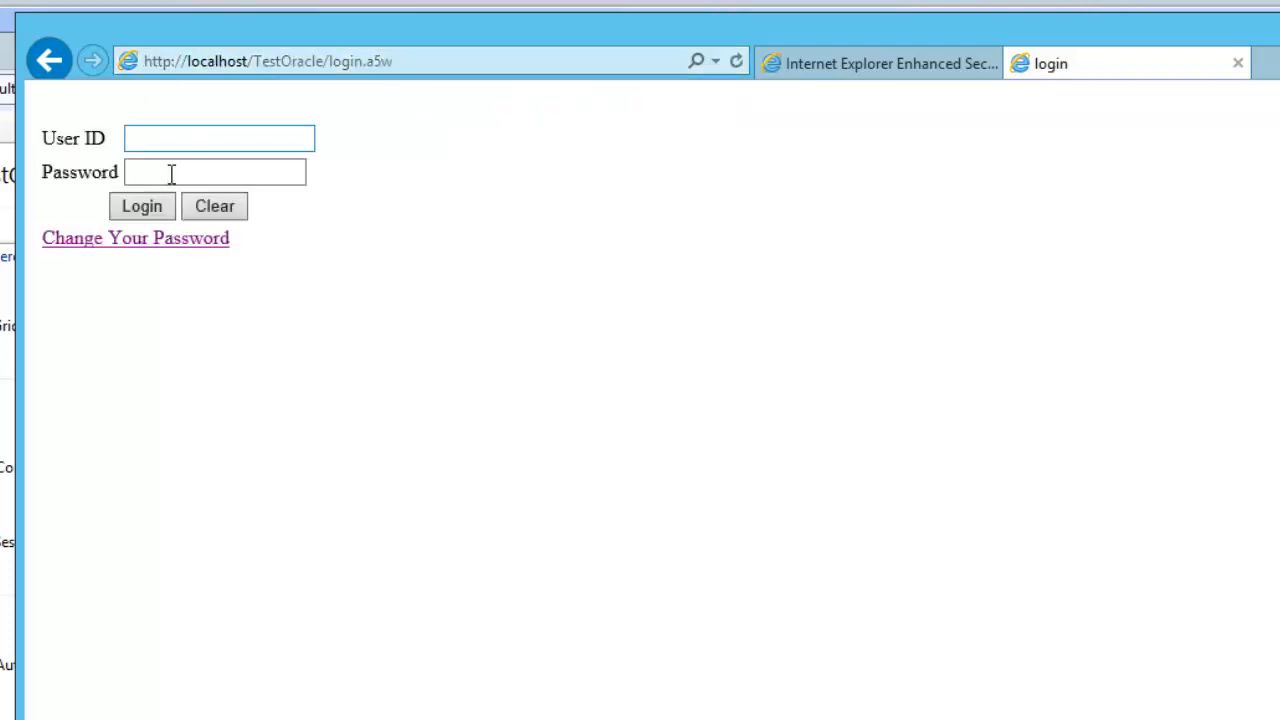
- Log in to the TestOracle site with user ID you and the account password
{"action": "left_click", "coordinate": [170, 140]}
{"action": "type", "text": "you"}
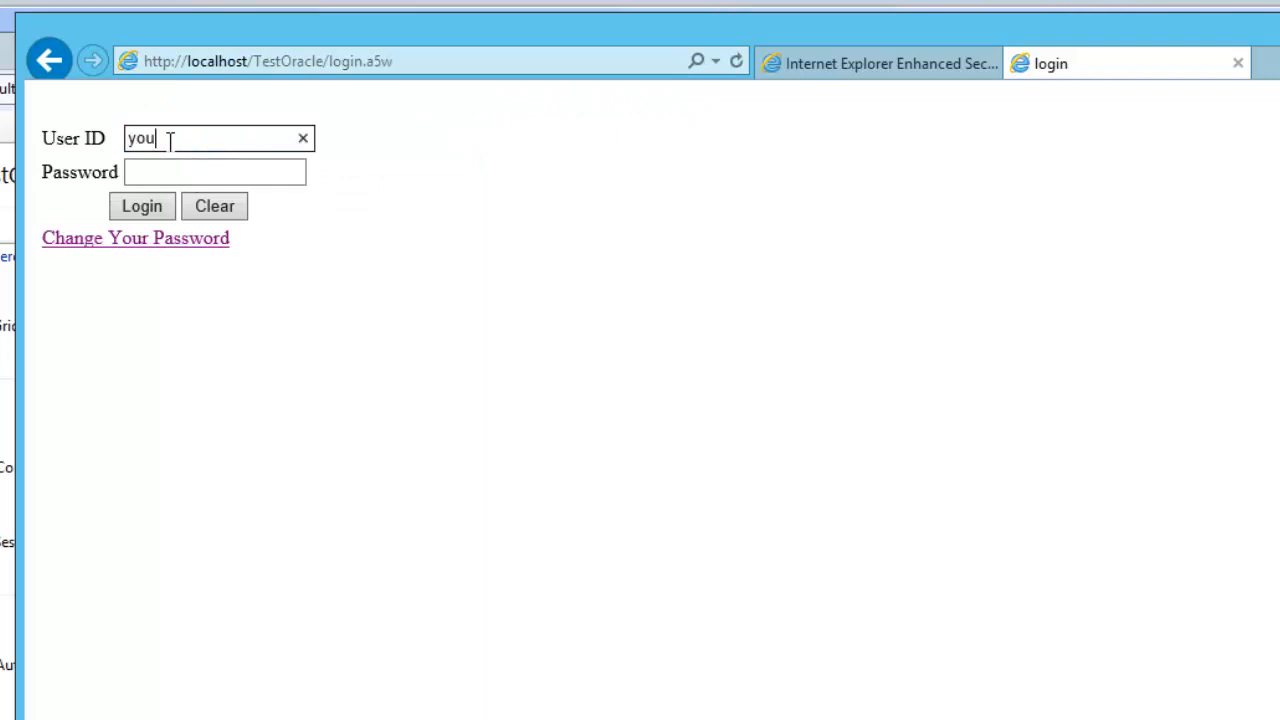
{"action": "key", "text": "Tab"}
{"action": "type", "text": "********"}
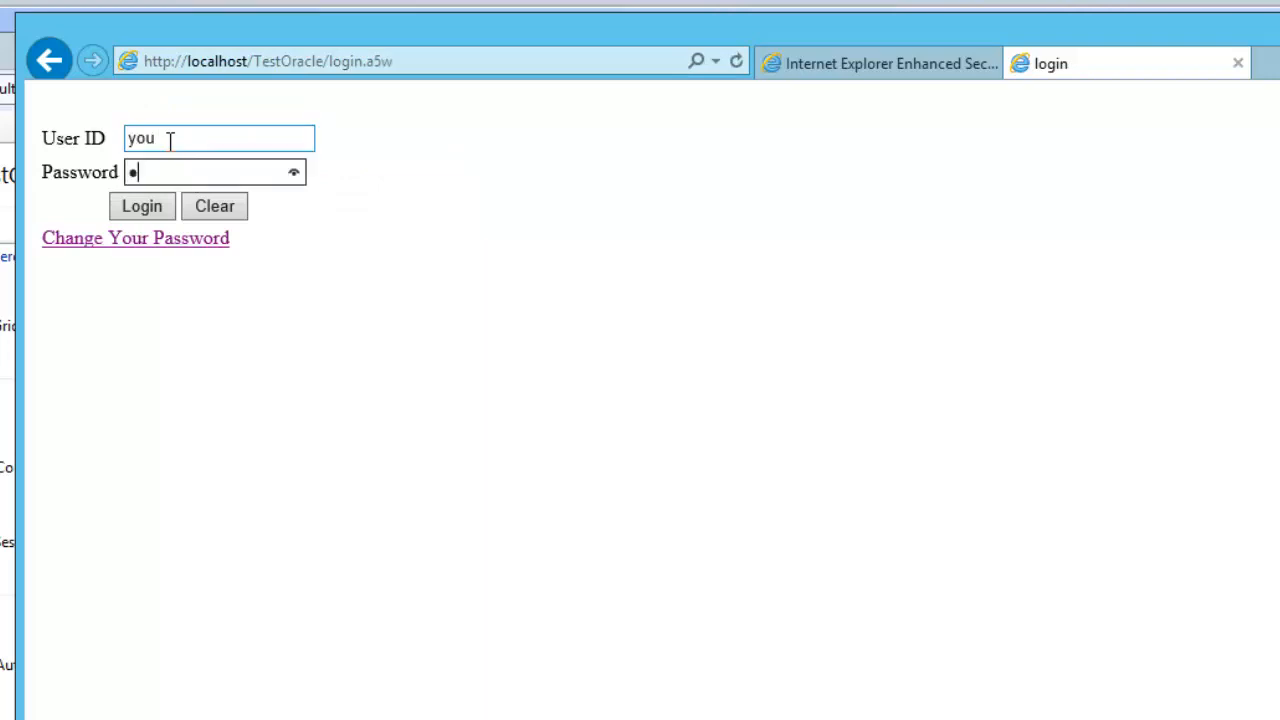
{"action": "left_click", "coordinate": [139, 208]}
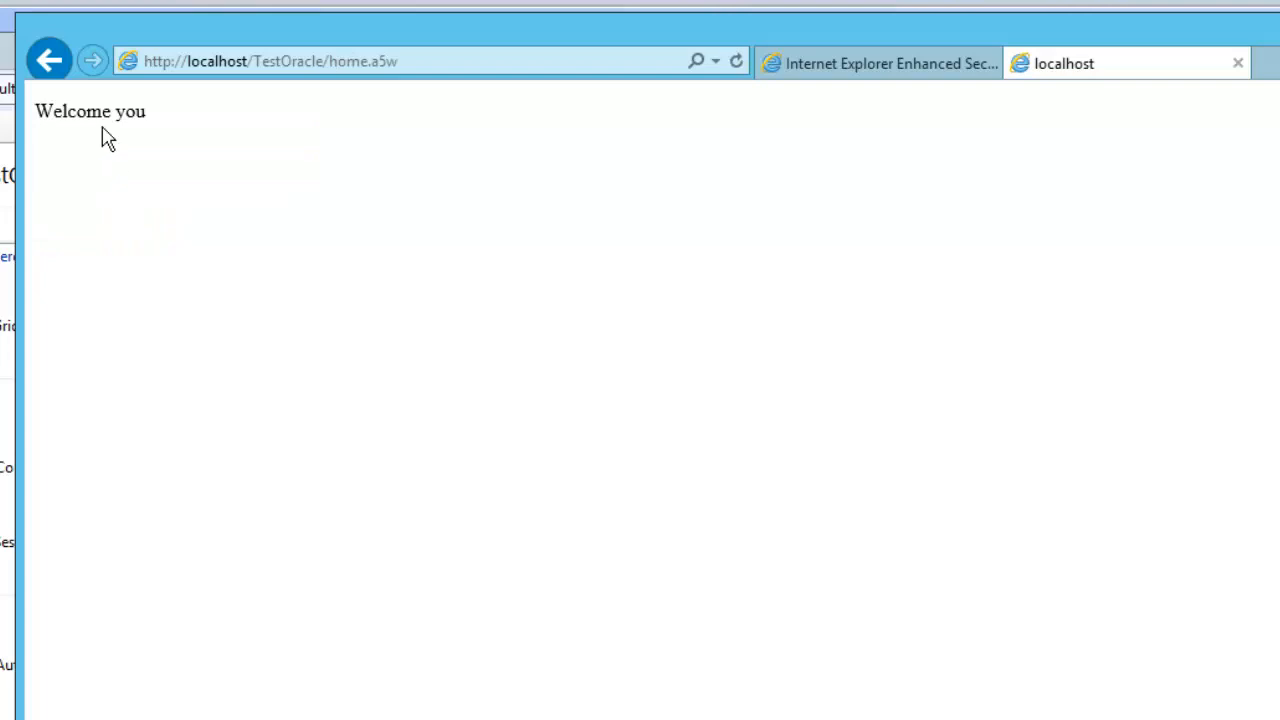